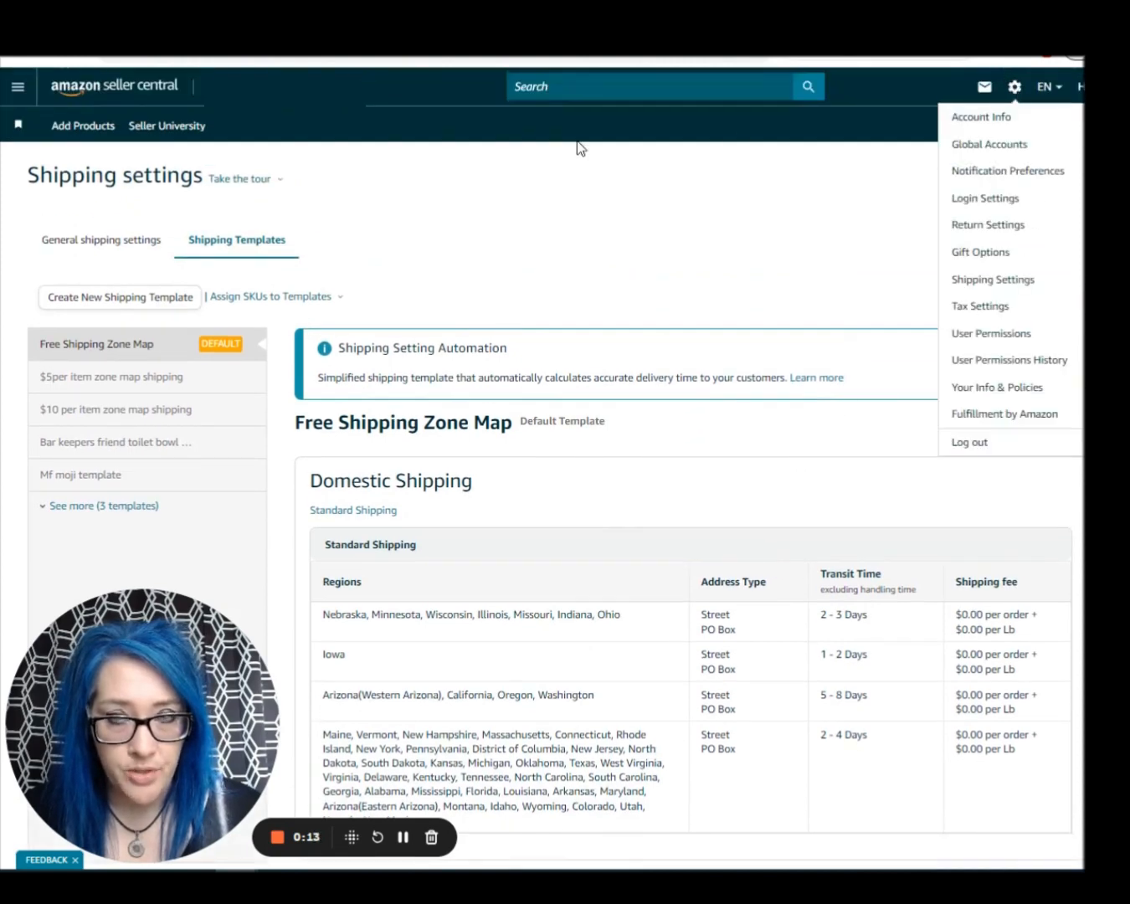
Go to the Seller Central home page and open the account's Shipping Settings
left_click(152, 92)
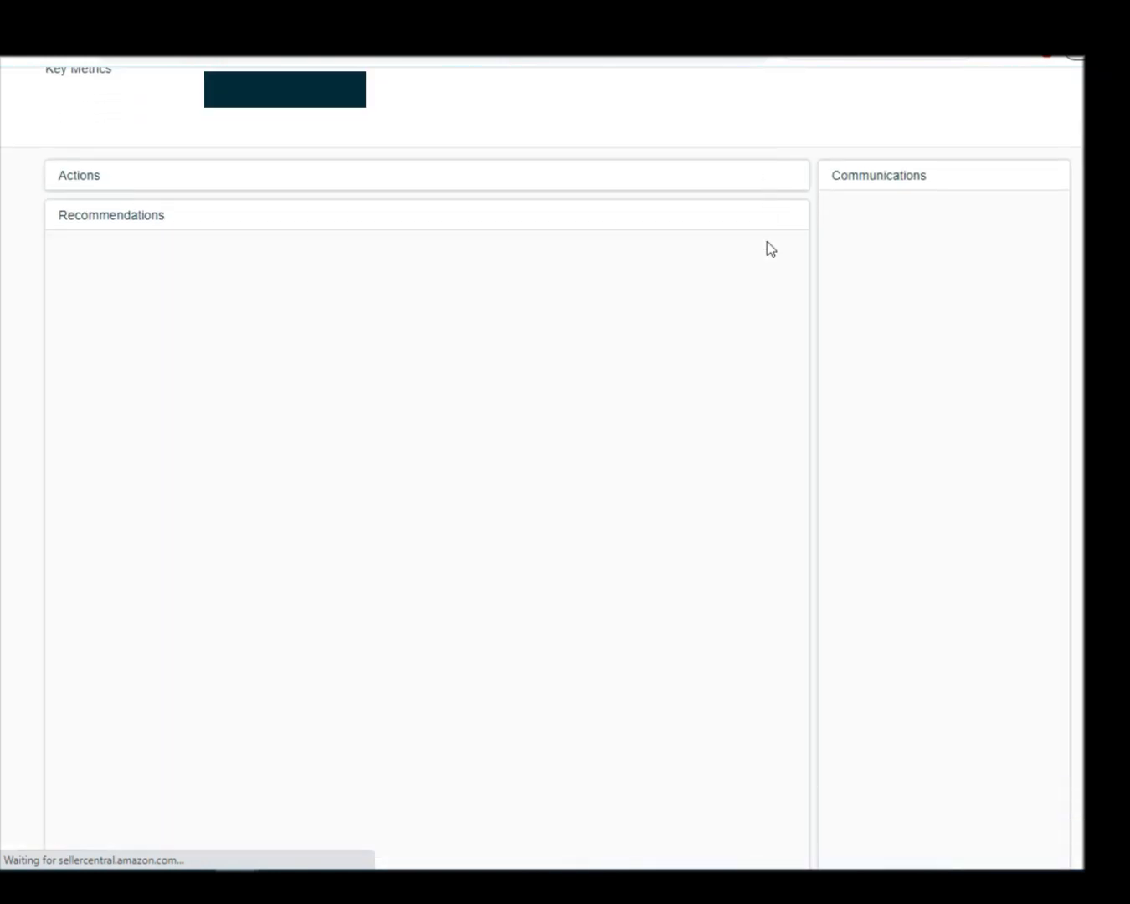
mouse_move(1014, 90)
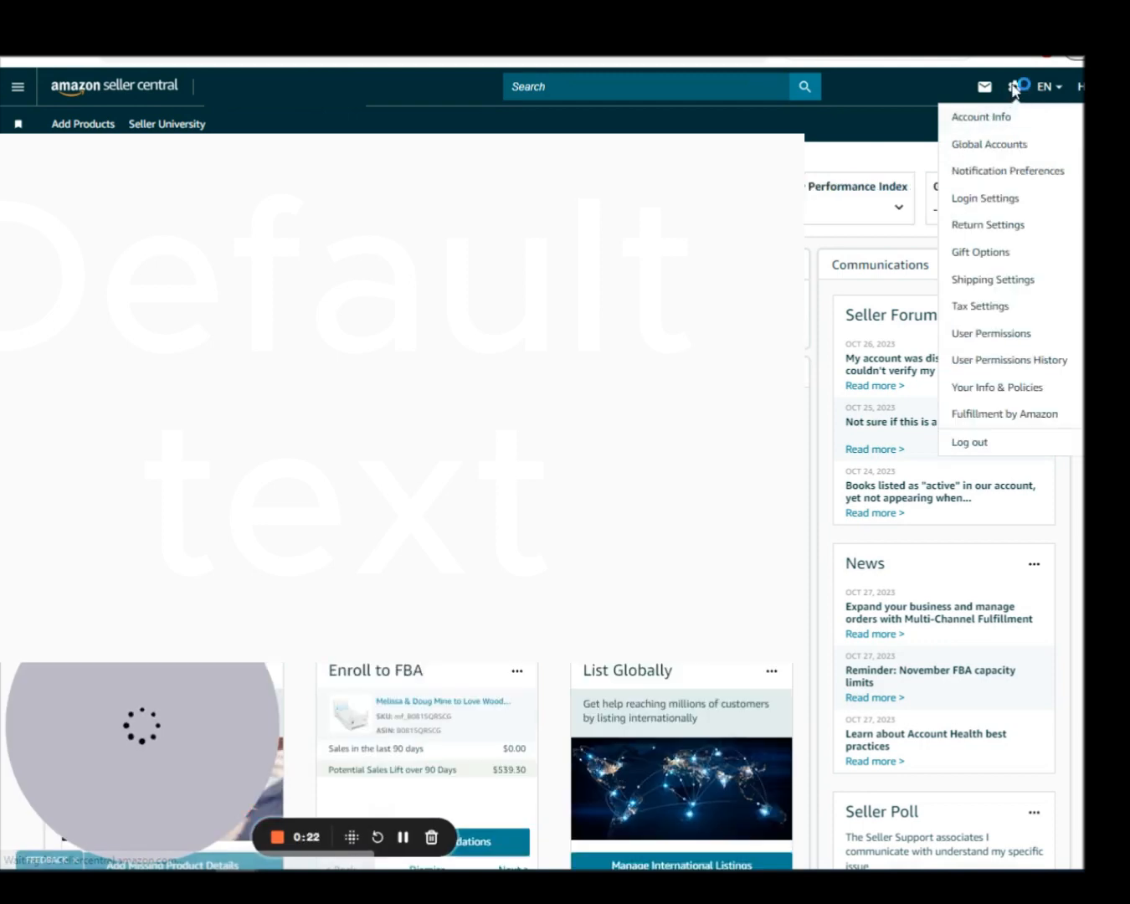
left_click(999, 281)
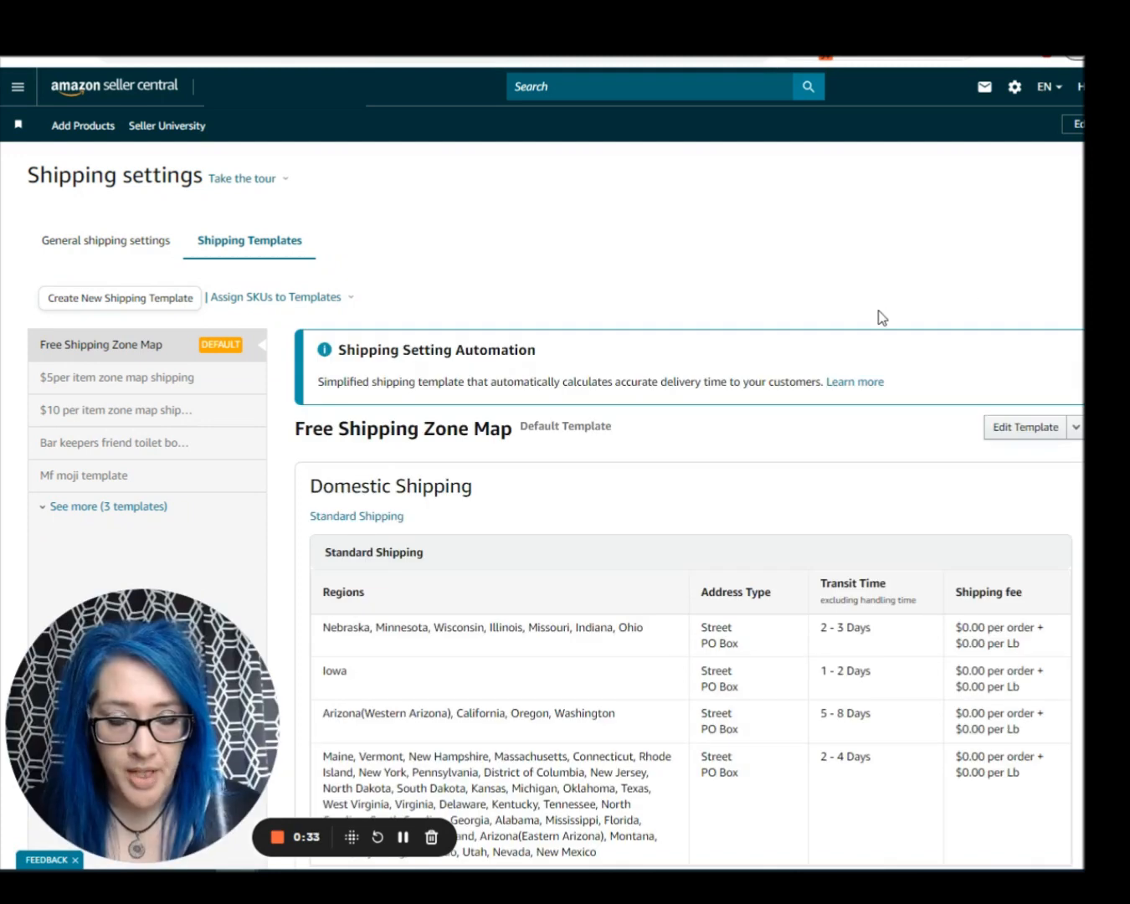
Start a new shipping template from scratch and cancel the Shipping Settings Automation setup
scroll(875, 319, "down", 2)
scroll(869, 324, "down", 1)
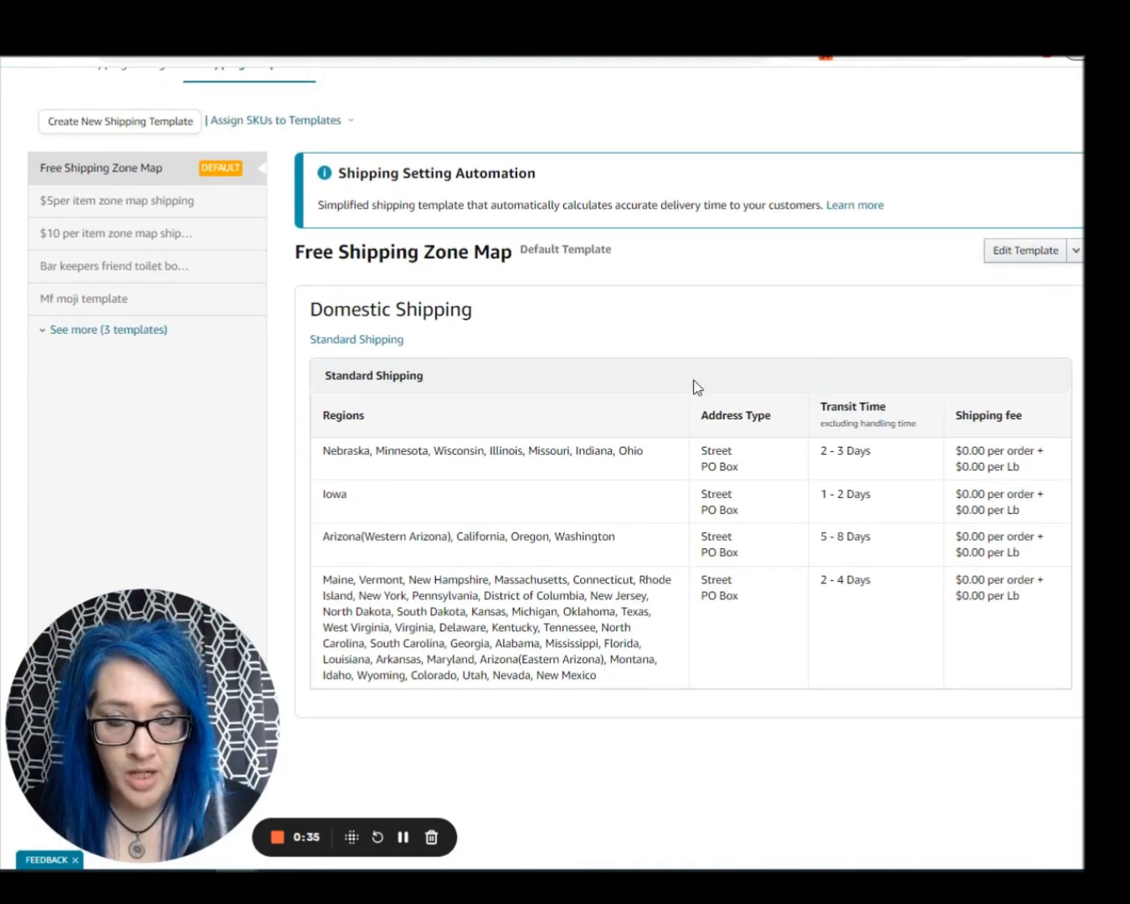
scroll(693, 387, "up", 1)
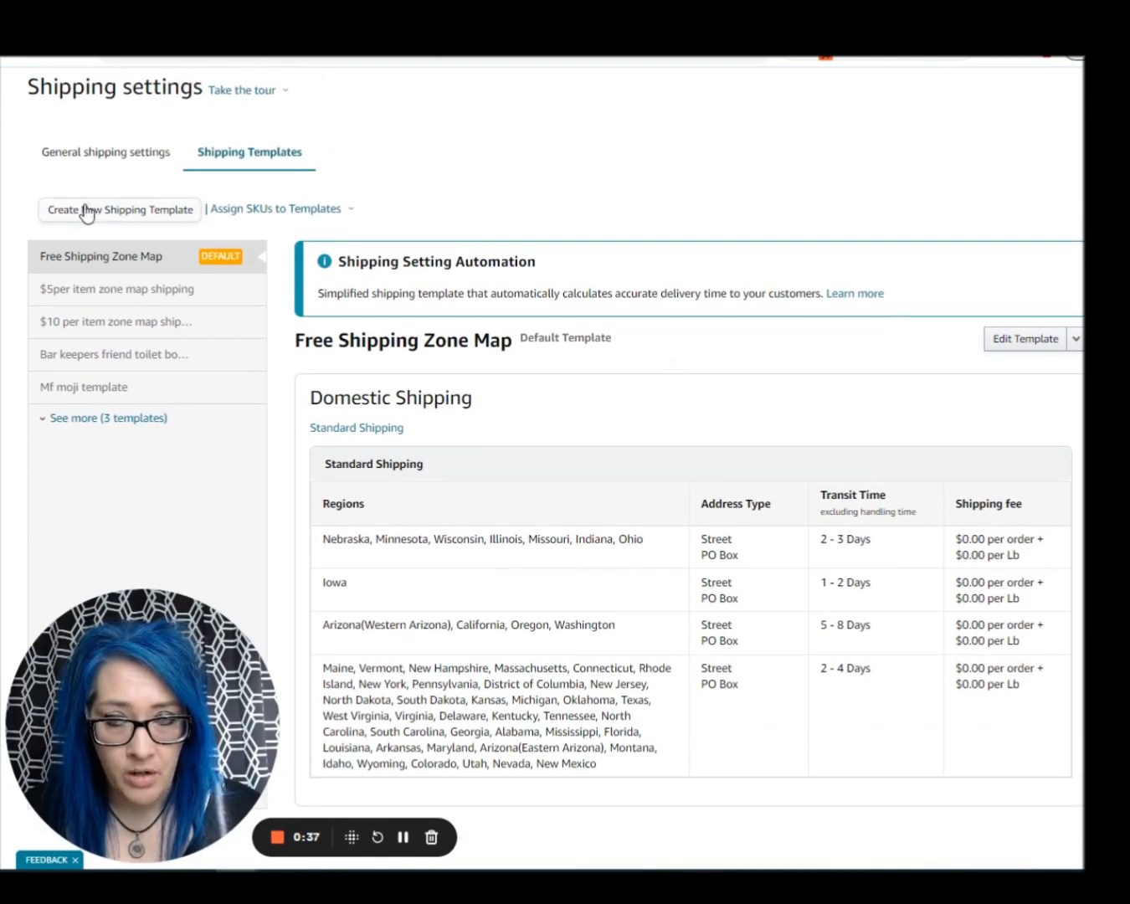
left_click_drag(42, 211, 199, 223)
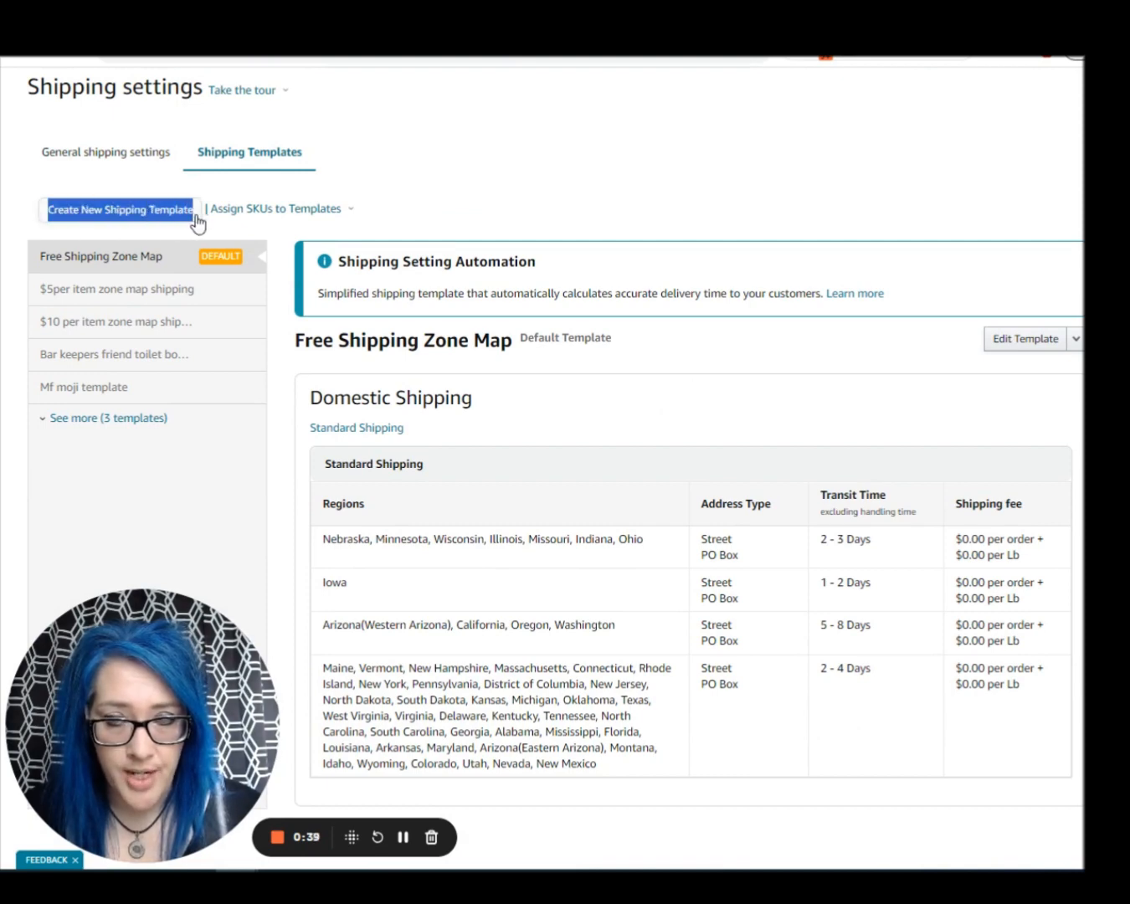
left_click(117, 218)
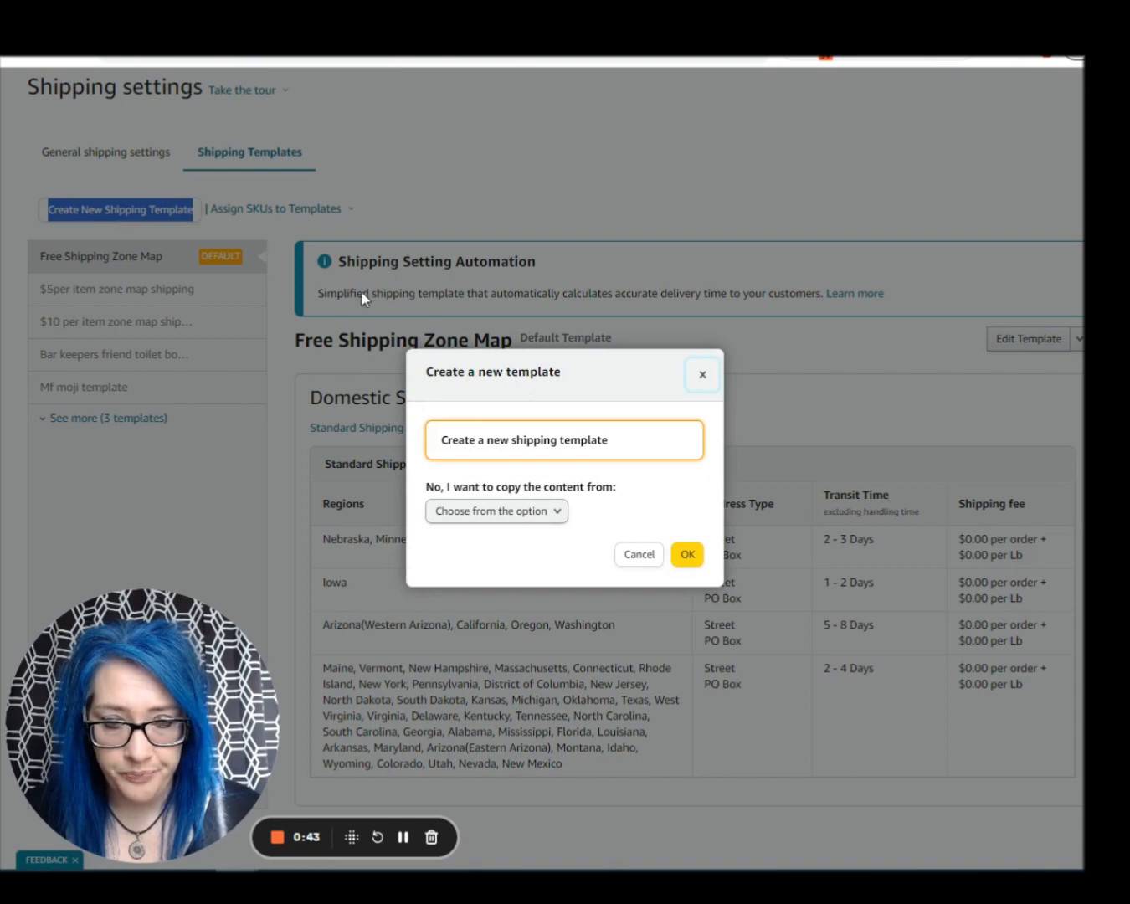
left_click(695, 558)
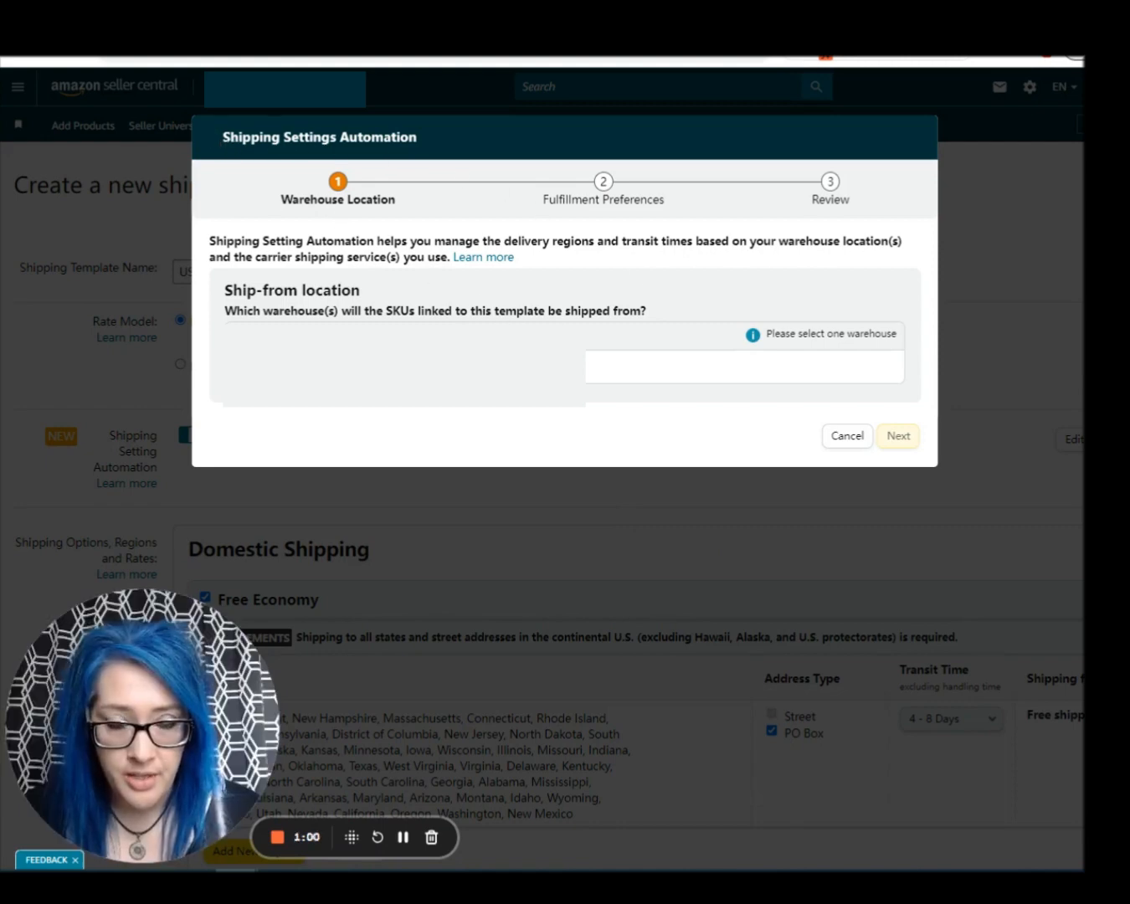
left_click(847, 443)
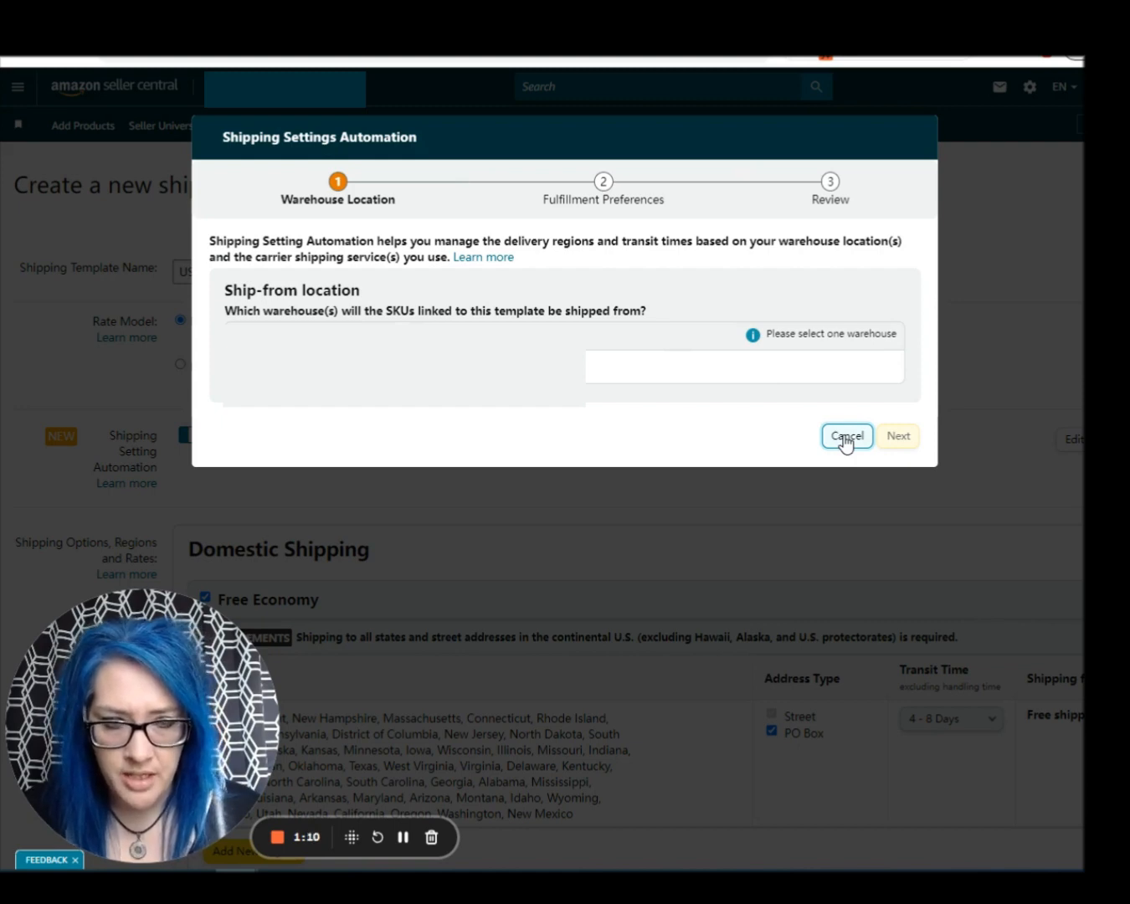
left_click(846, 441)
Name the new shipping template "Main Shipping Template"
scroll(627, 378, "down", 2)
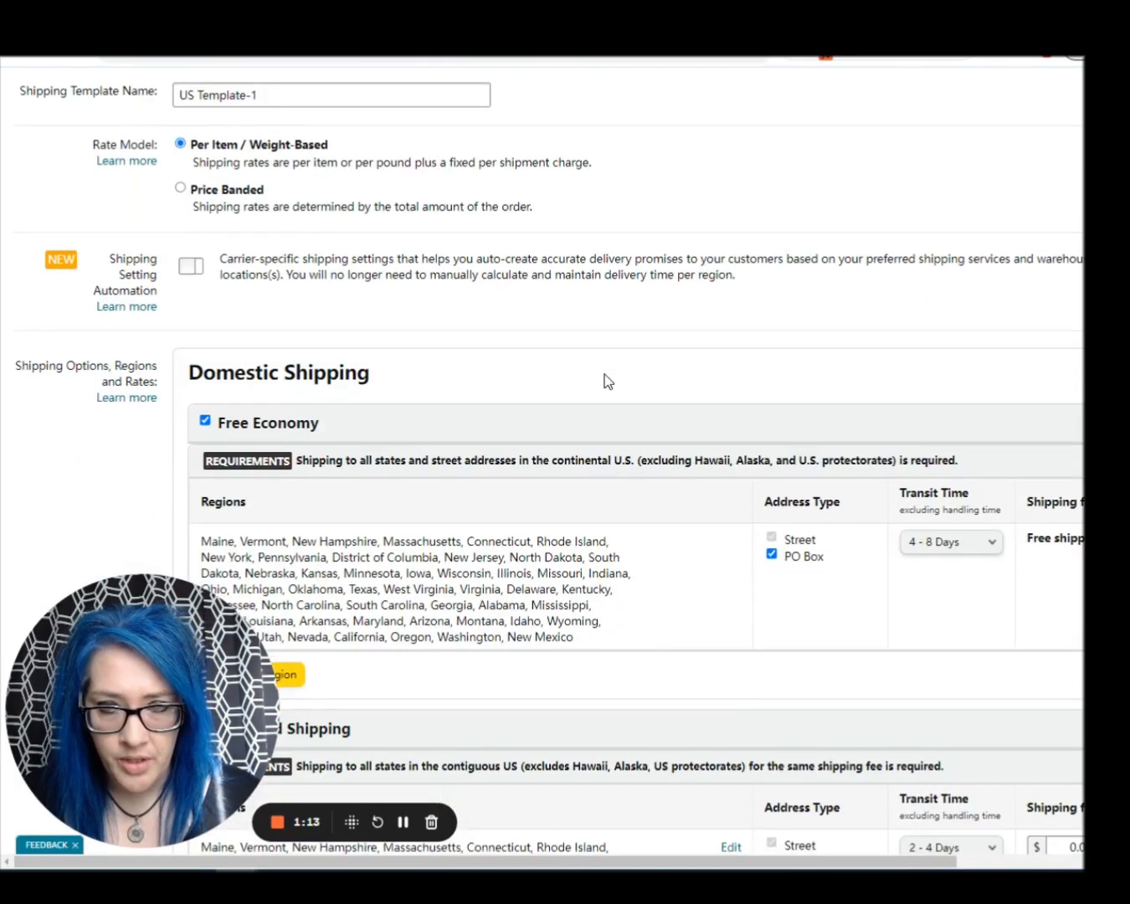
scroll(606, 380, "up", 1)
left_click_drag(279, 183, 128, 182)
type("Main Shi")
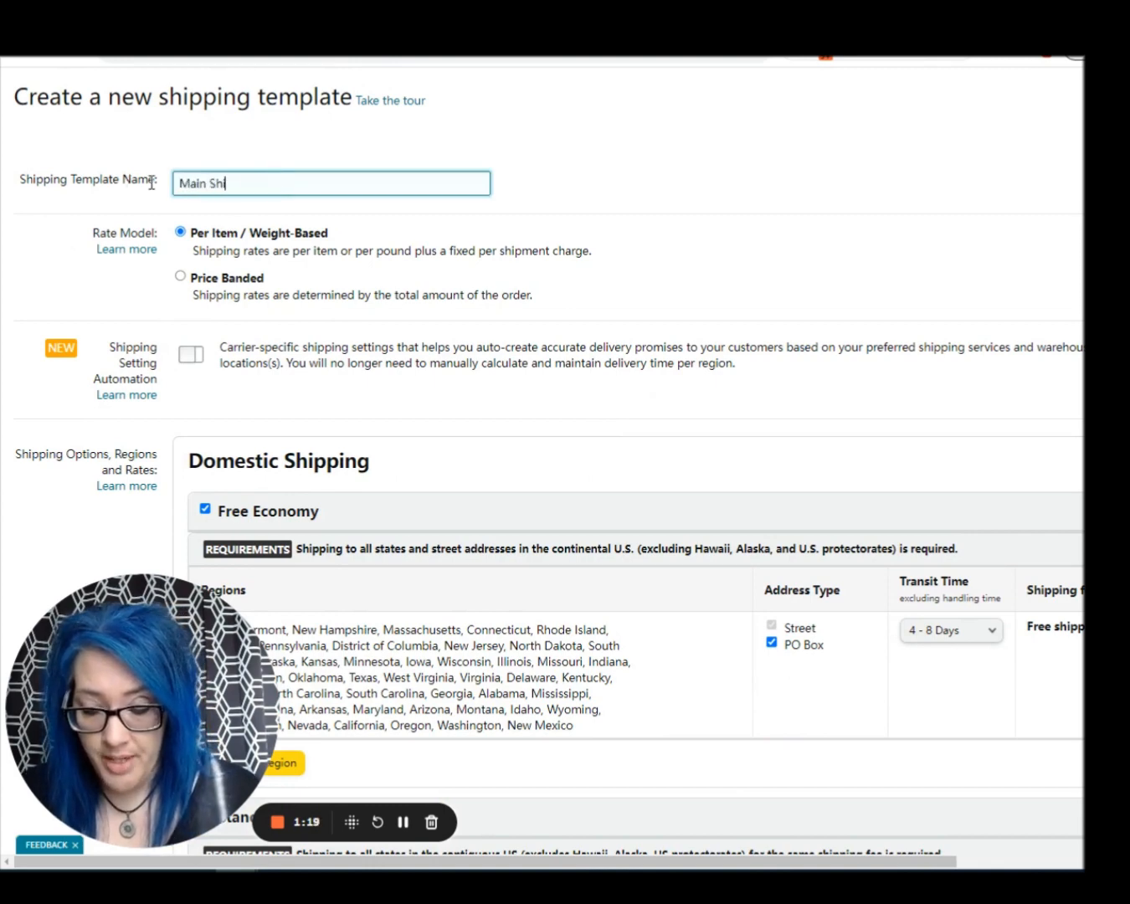
type("pping Tr")
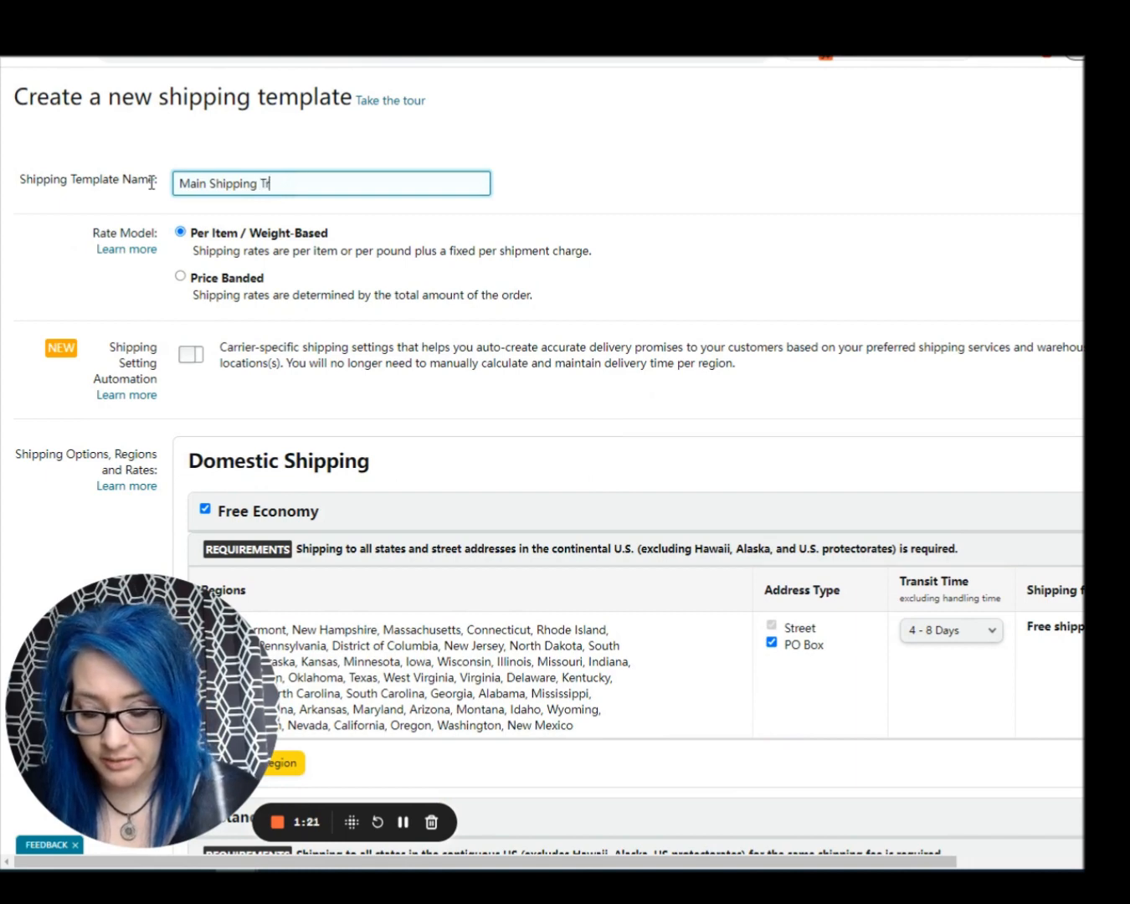
key("BackSpace")
type("emplate")
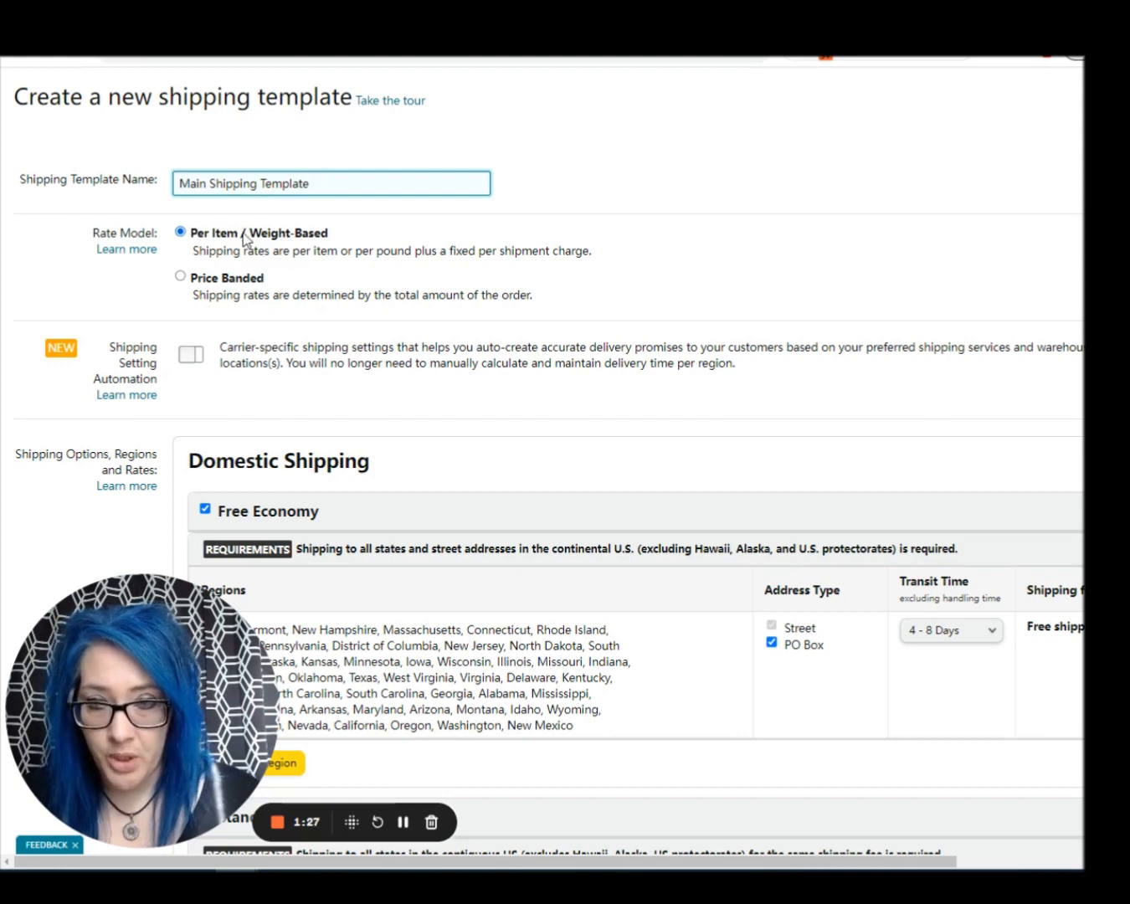
Disable the Free Economy option under Domestic Shipping and confirm its removal from the template
scroll(414, 294, "down", 2)
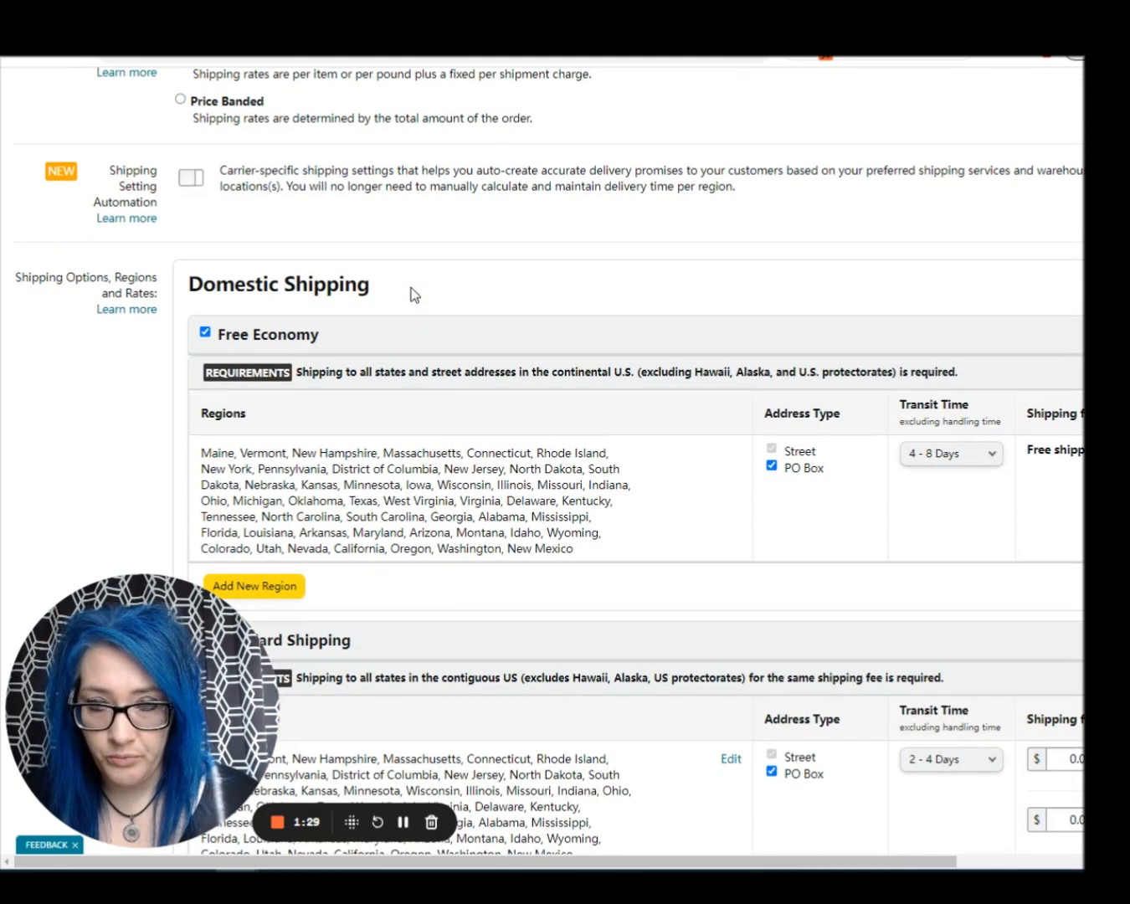
scroll(391, 283, "down", 2)
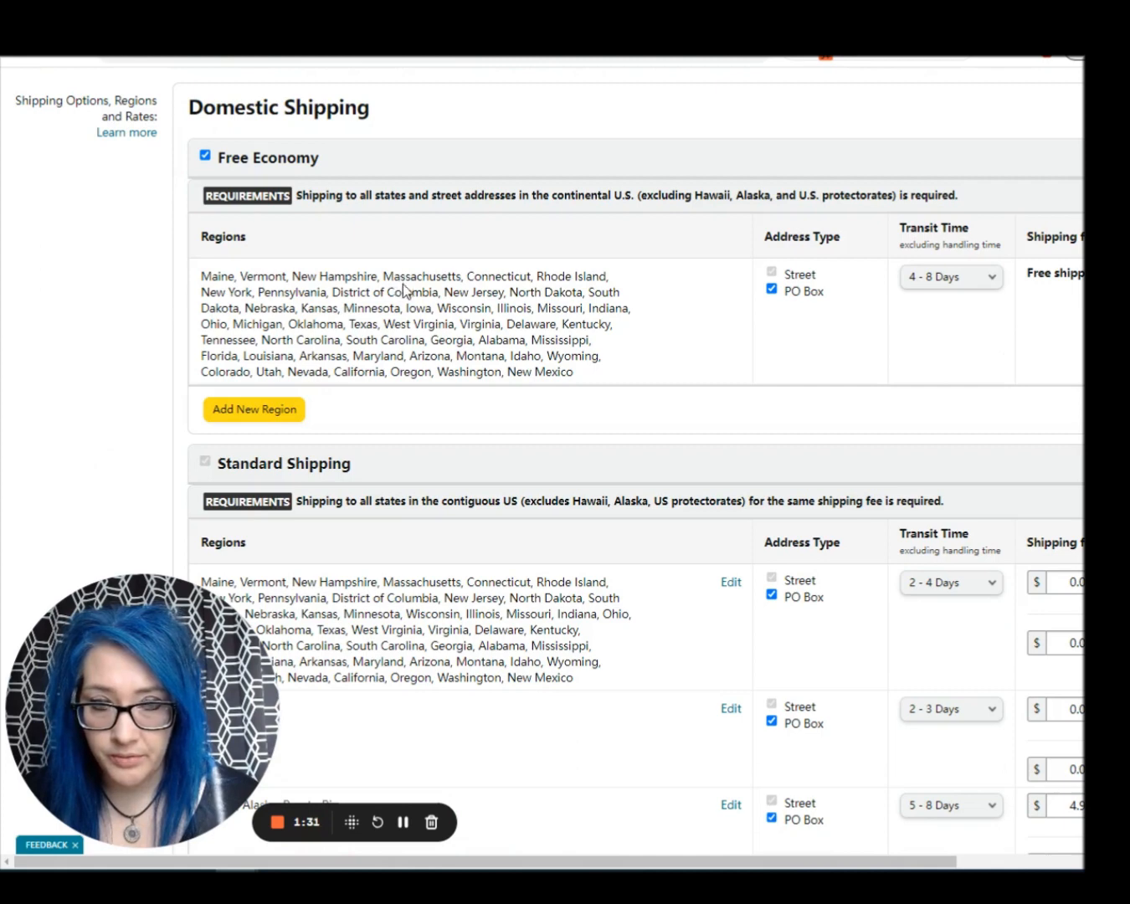
scroll(586, 303, "down", 1)
scroll(762, 323, "up", 1)
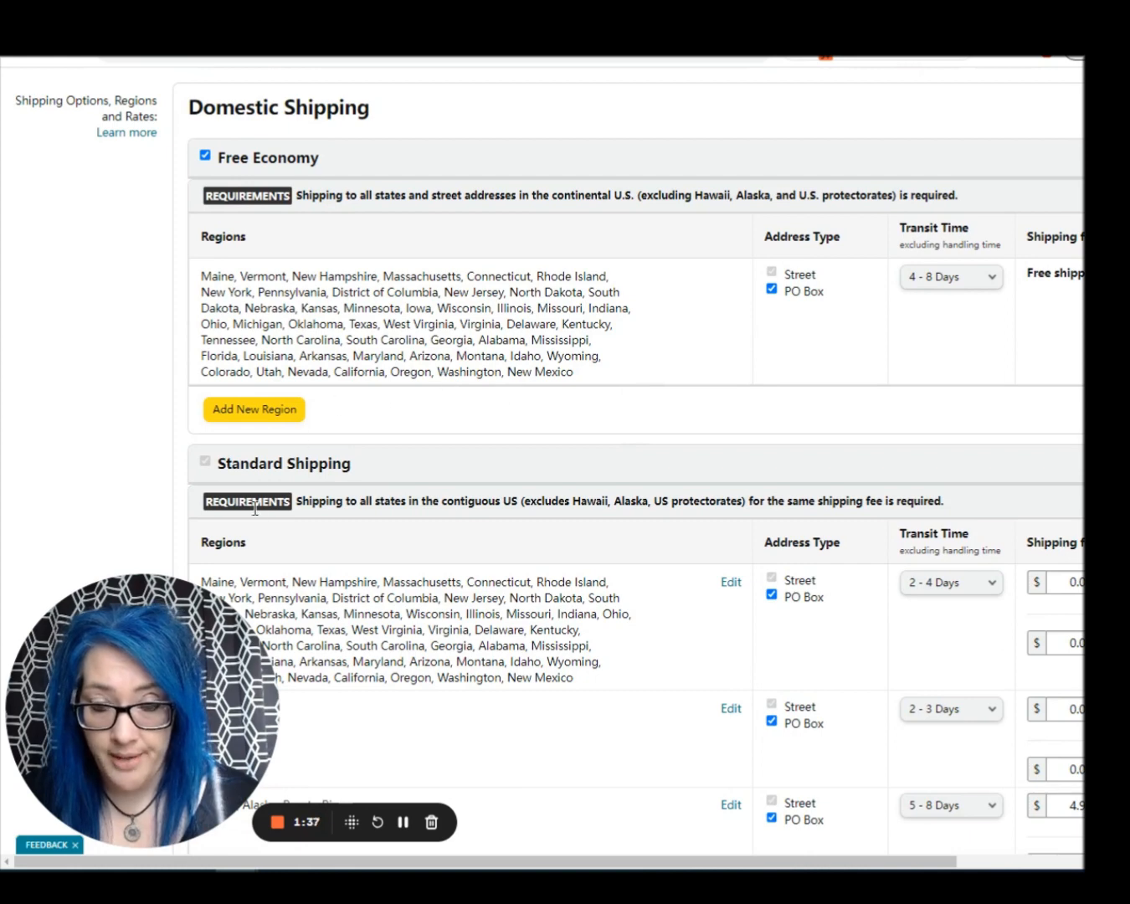
left_click(204, 158)
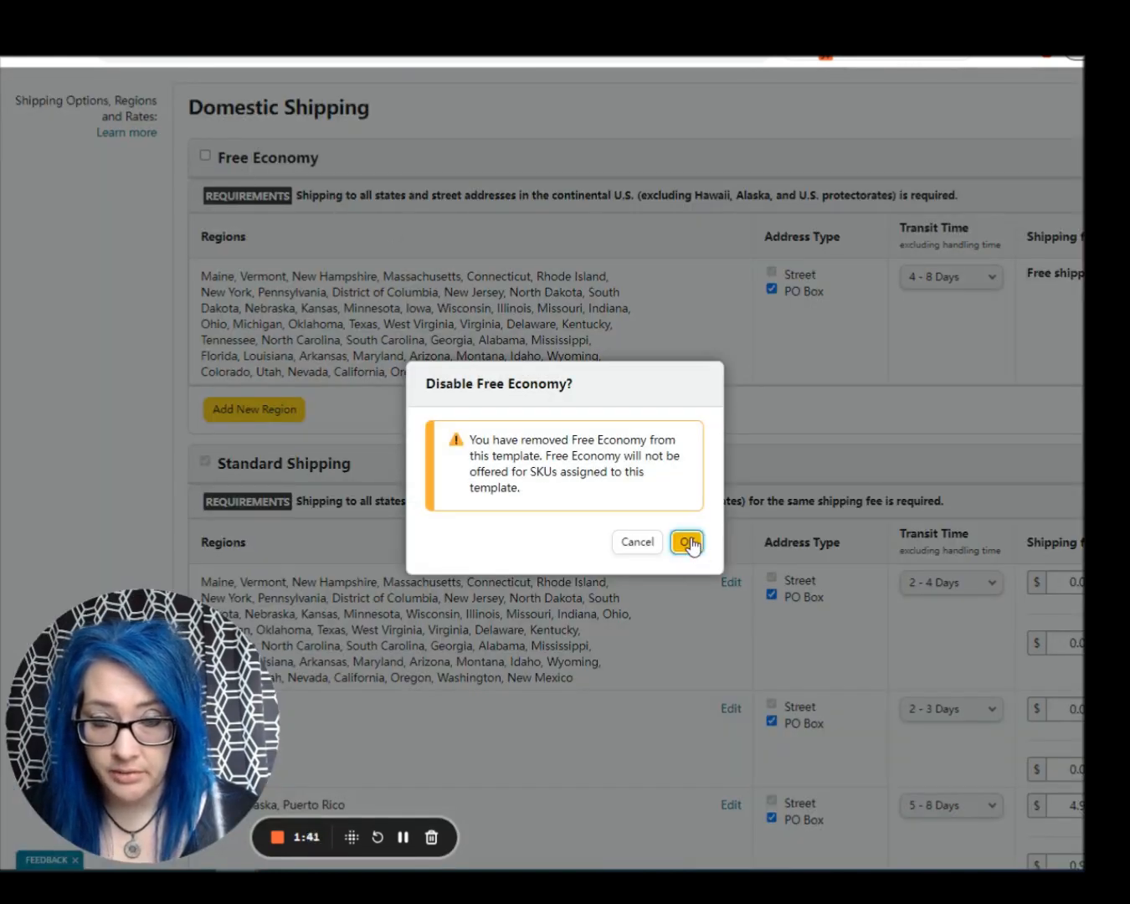
left_click(688, 543)
Disable Expedited Shipping and Two-Day Delivery under Domestic Shipping, confirming each removal
scroll(344, 415, "down", 5)
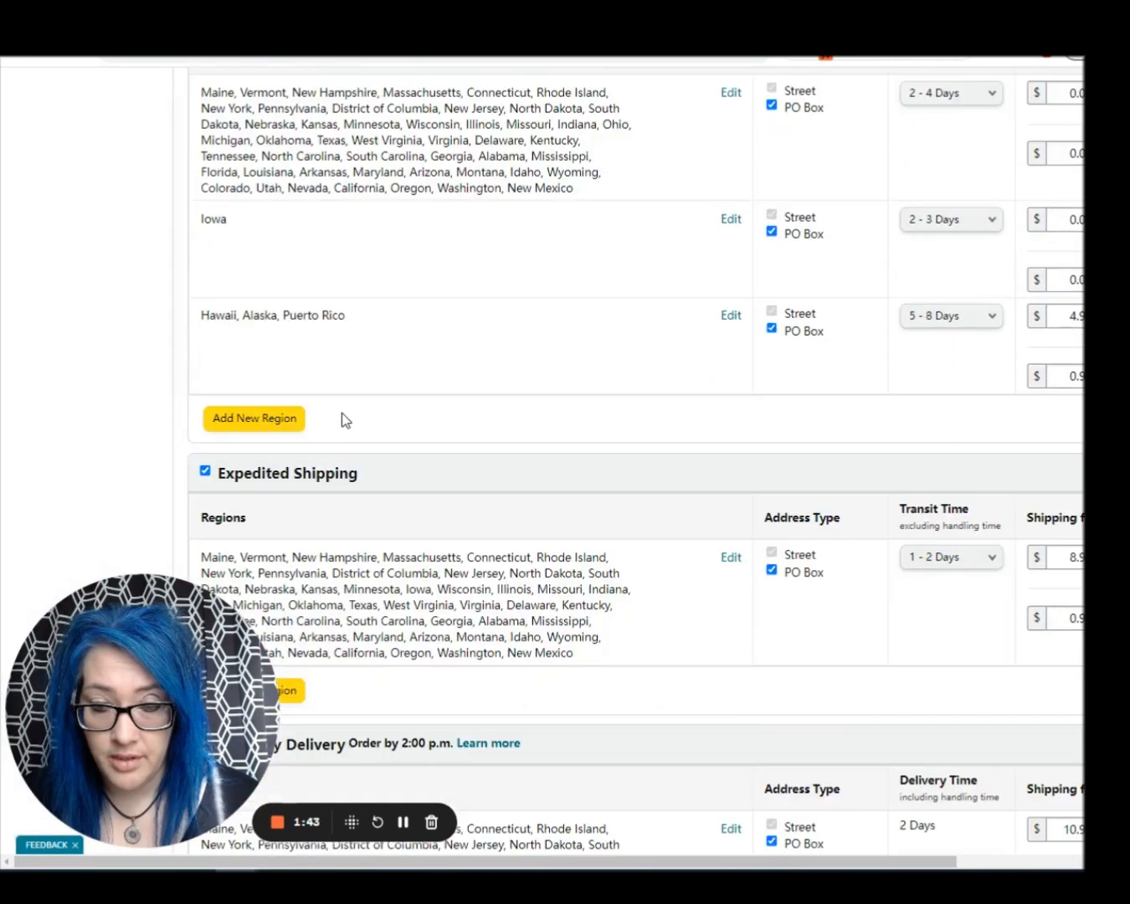
left_click(205, 264)
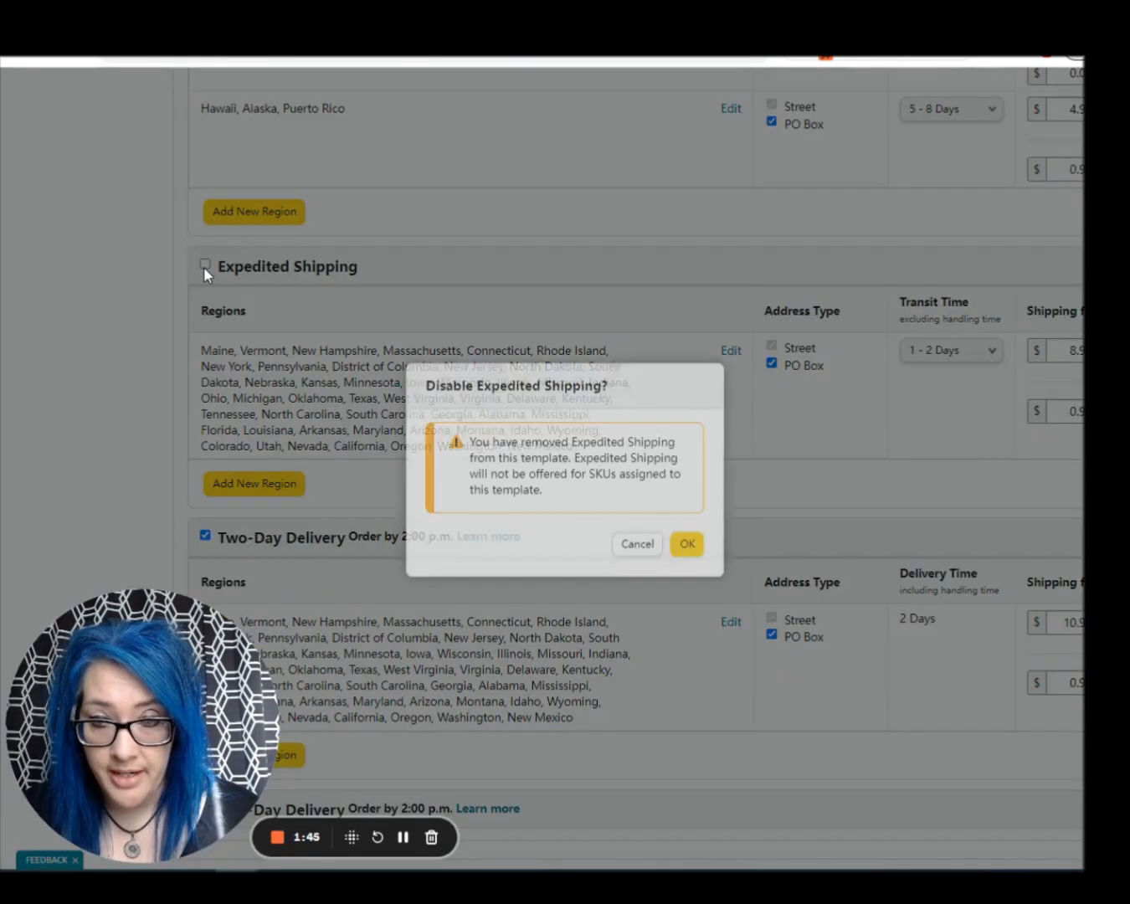
left_click(683, 542)
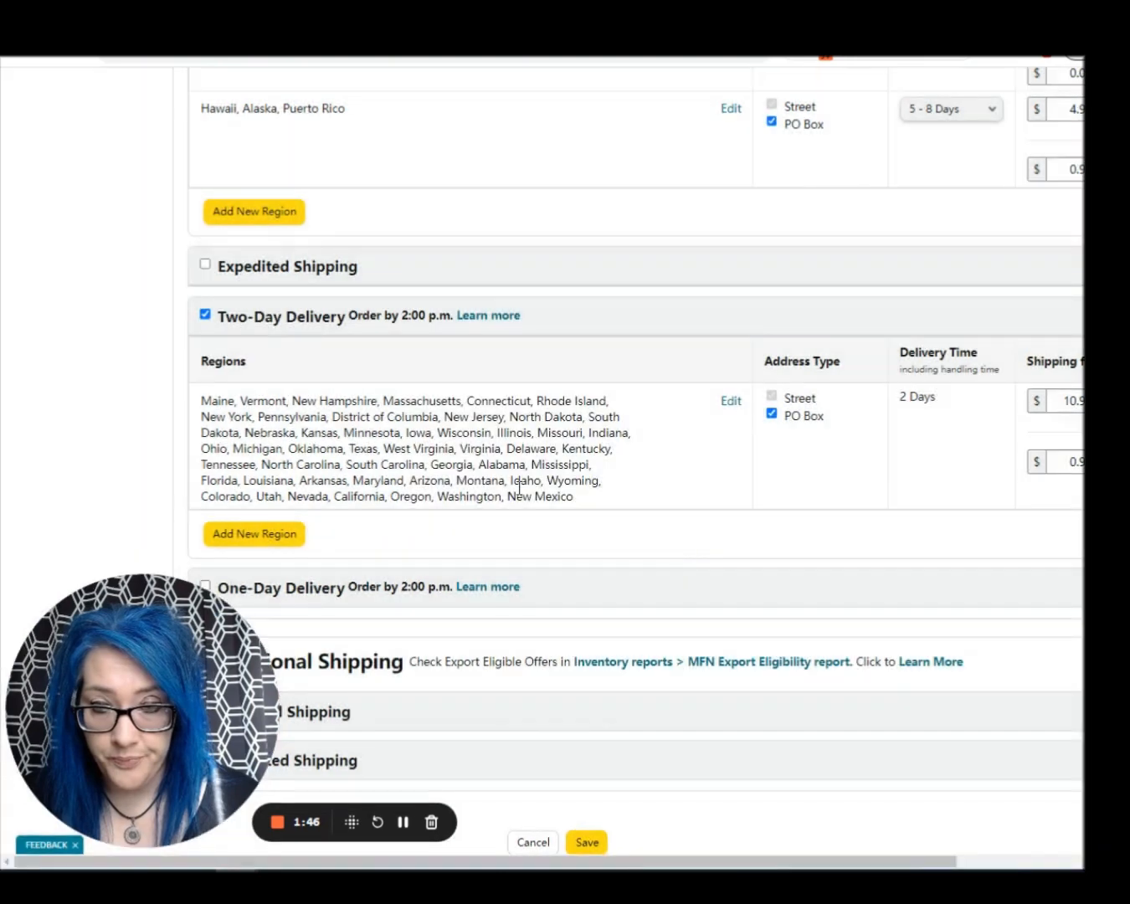
left_click(205, 314)
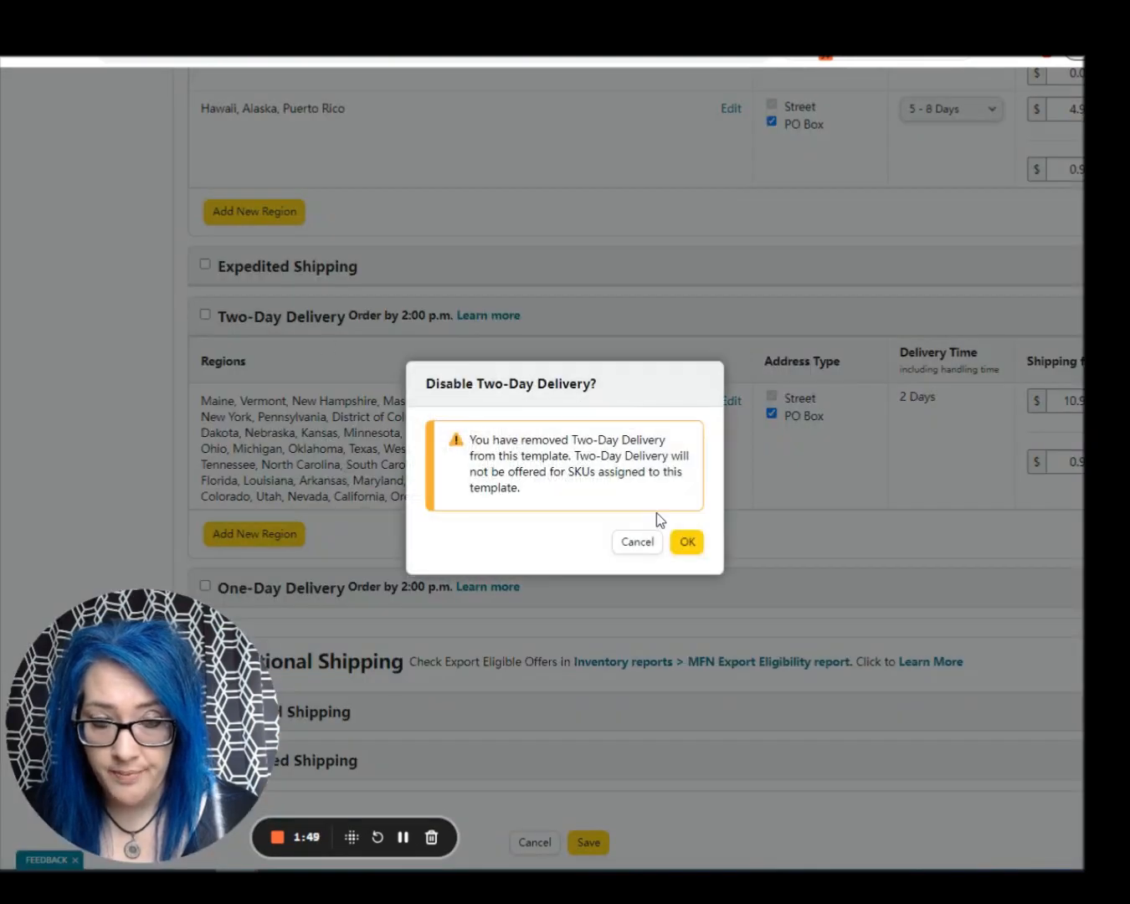
left_click(688, 542)
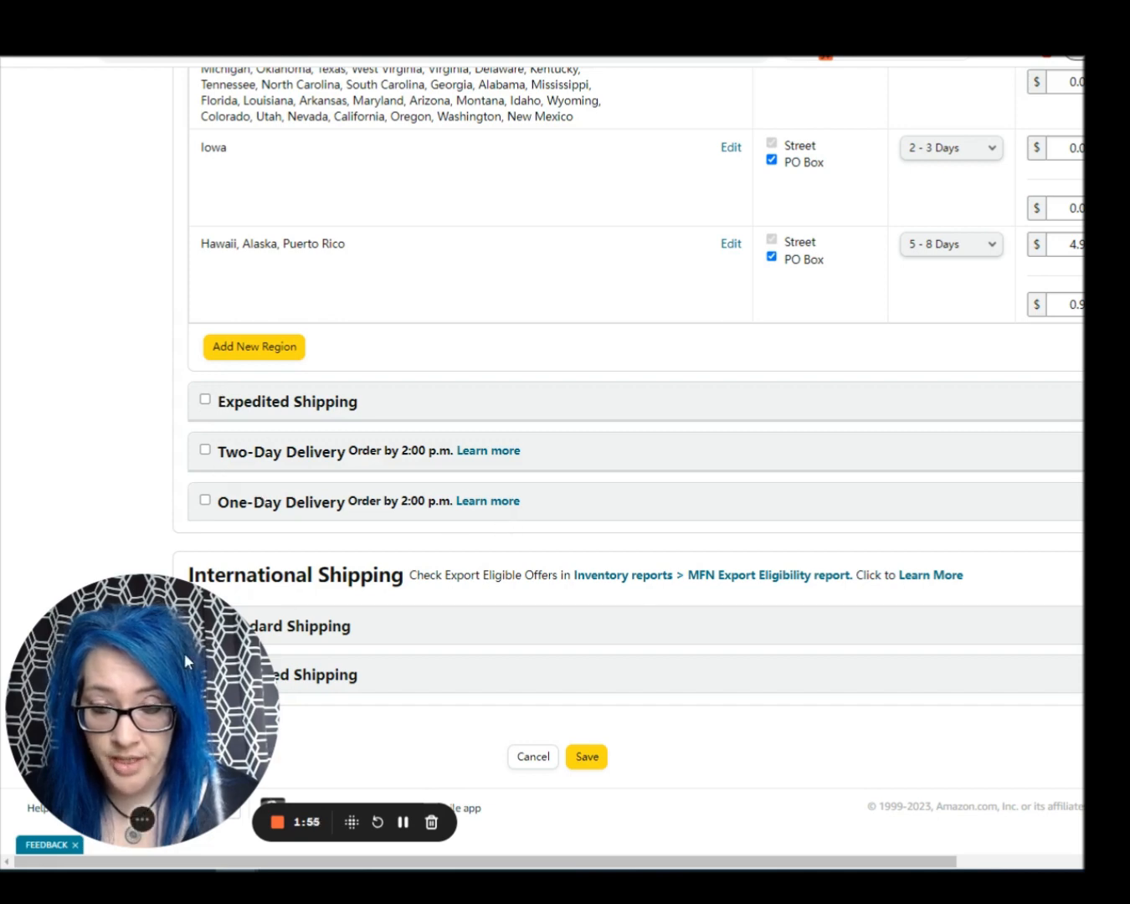
left_click_drag(184, 653, 1040, 787)
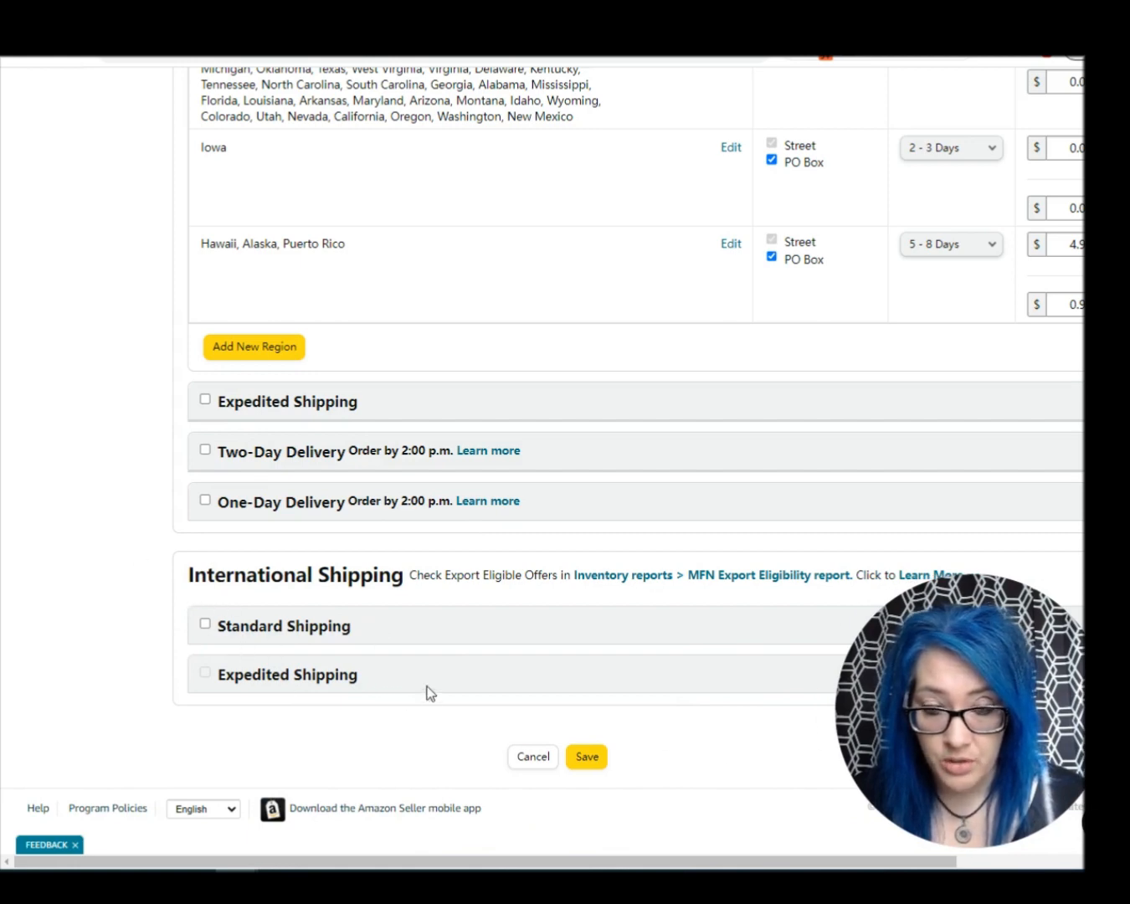
scroll(477, 641, "up", 2)
scroll(477, 642, "up", 3)
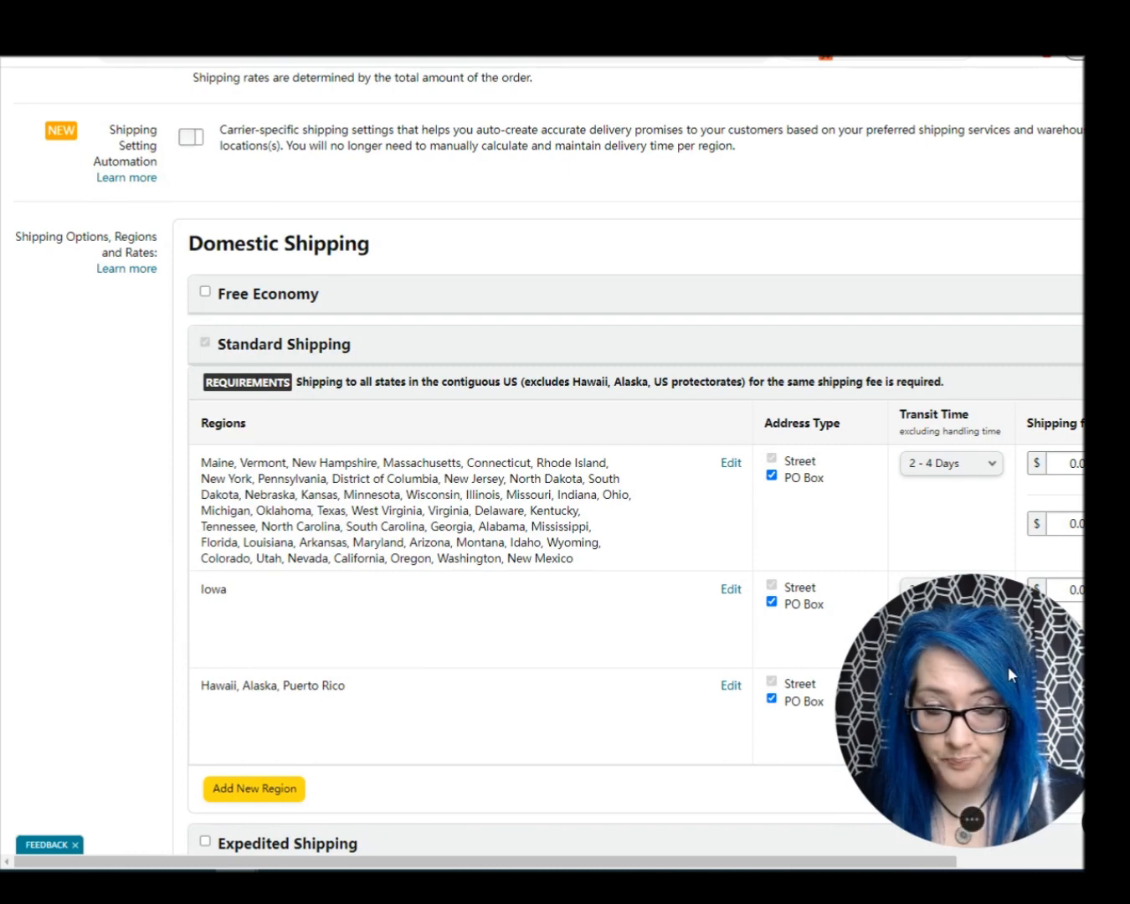
left_click_drag(1008, 667, 125, 691)
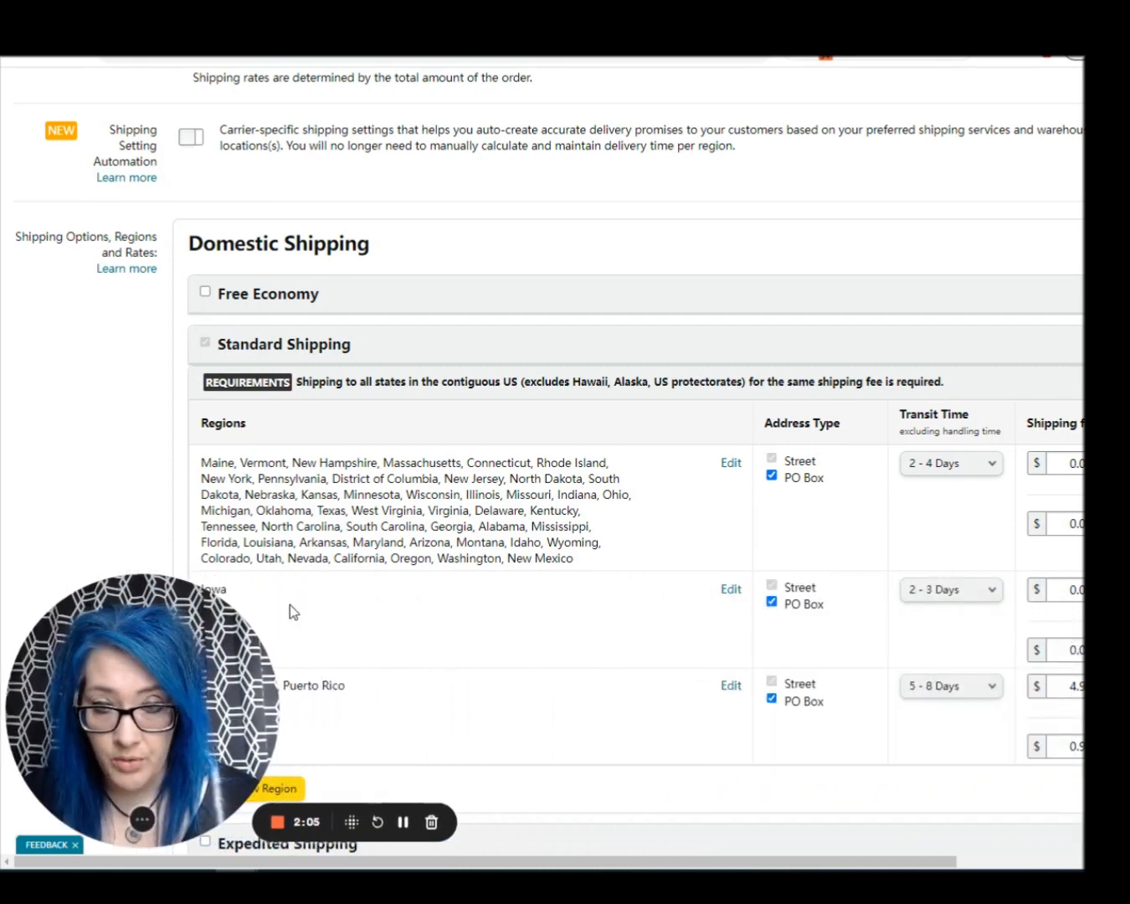
On Pirate Ship's USPS Zone Map, replace the From value with the ship-from ZIP code and check the zone for destination 84700
scroll(434, 622, "down", 2)
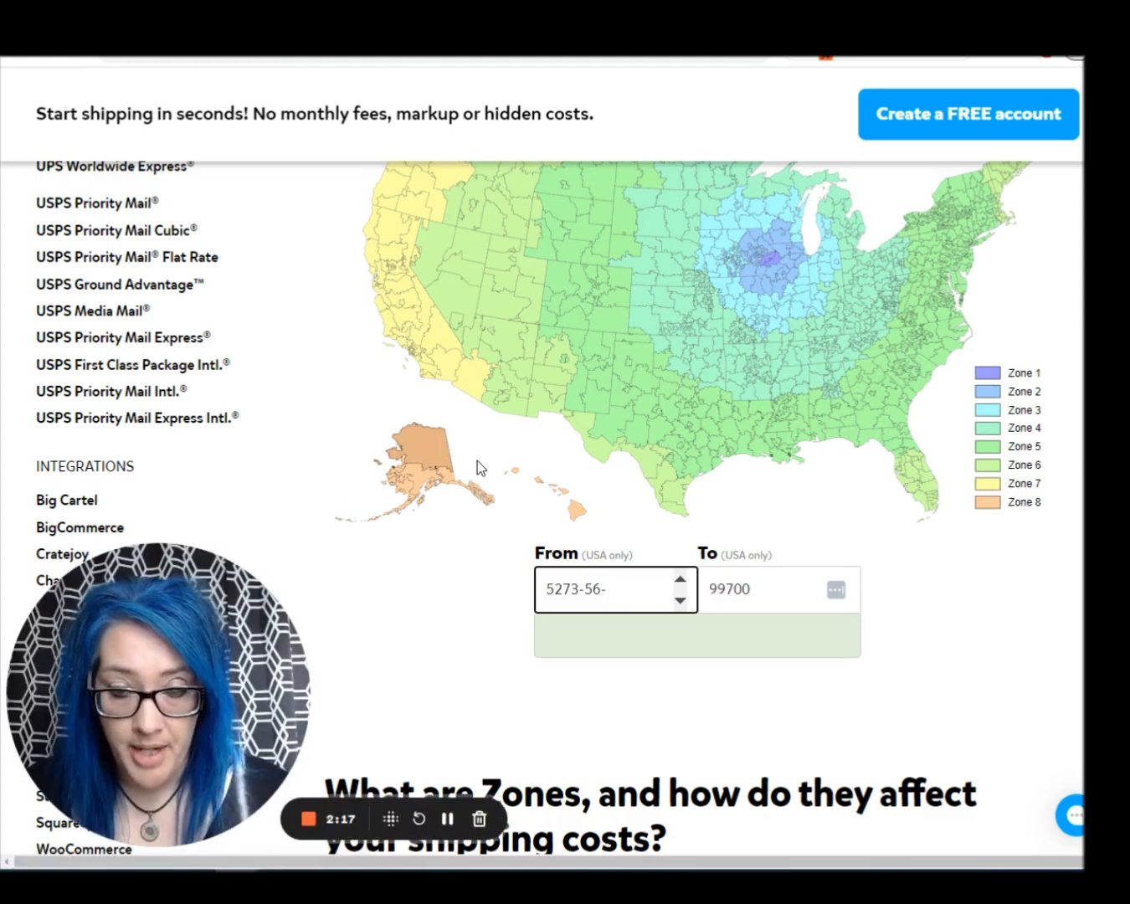
scroll(752, 427, "up", 3)
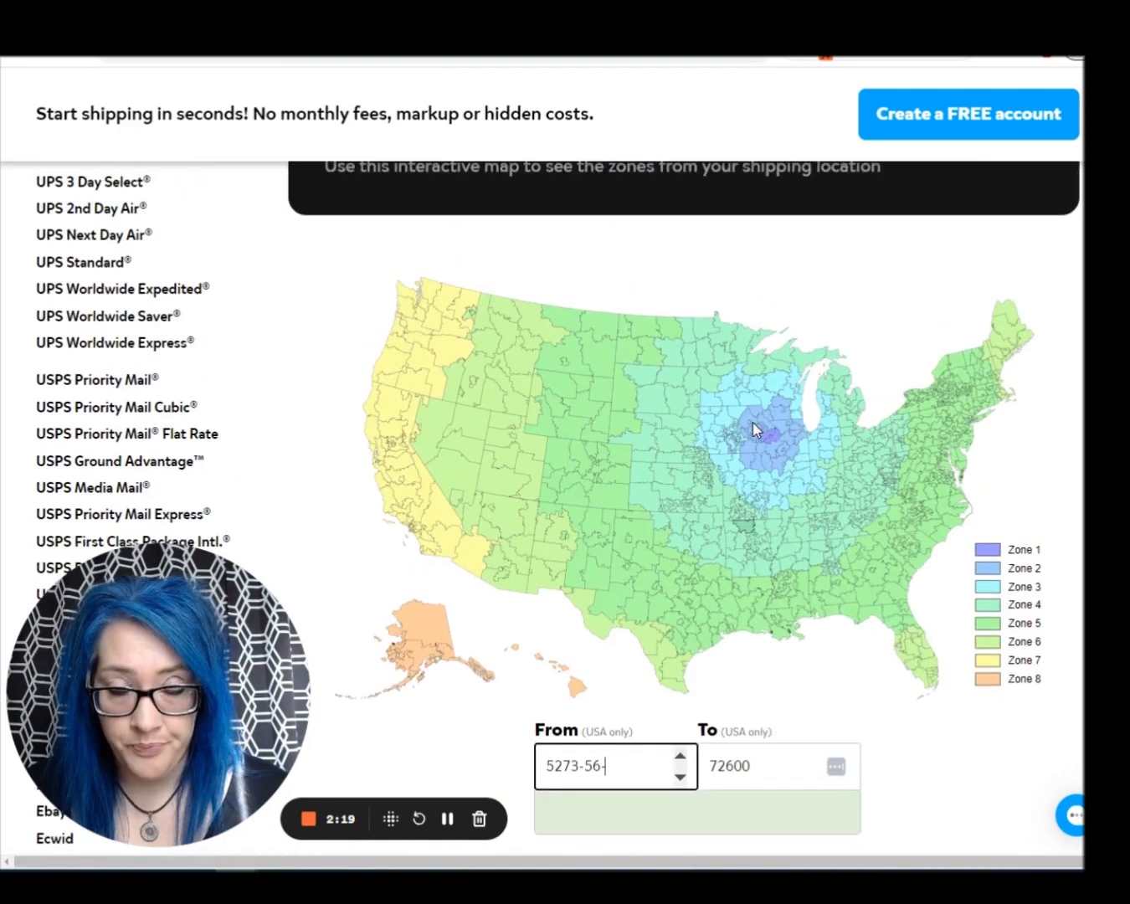
scroll(672, 448, "down", 3)
scroll(672, 448, "up", 2)
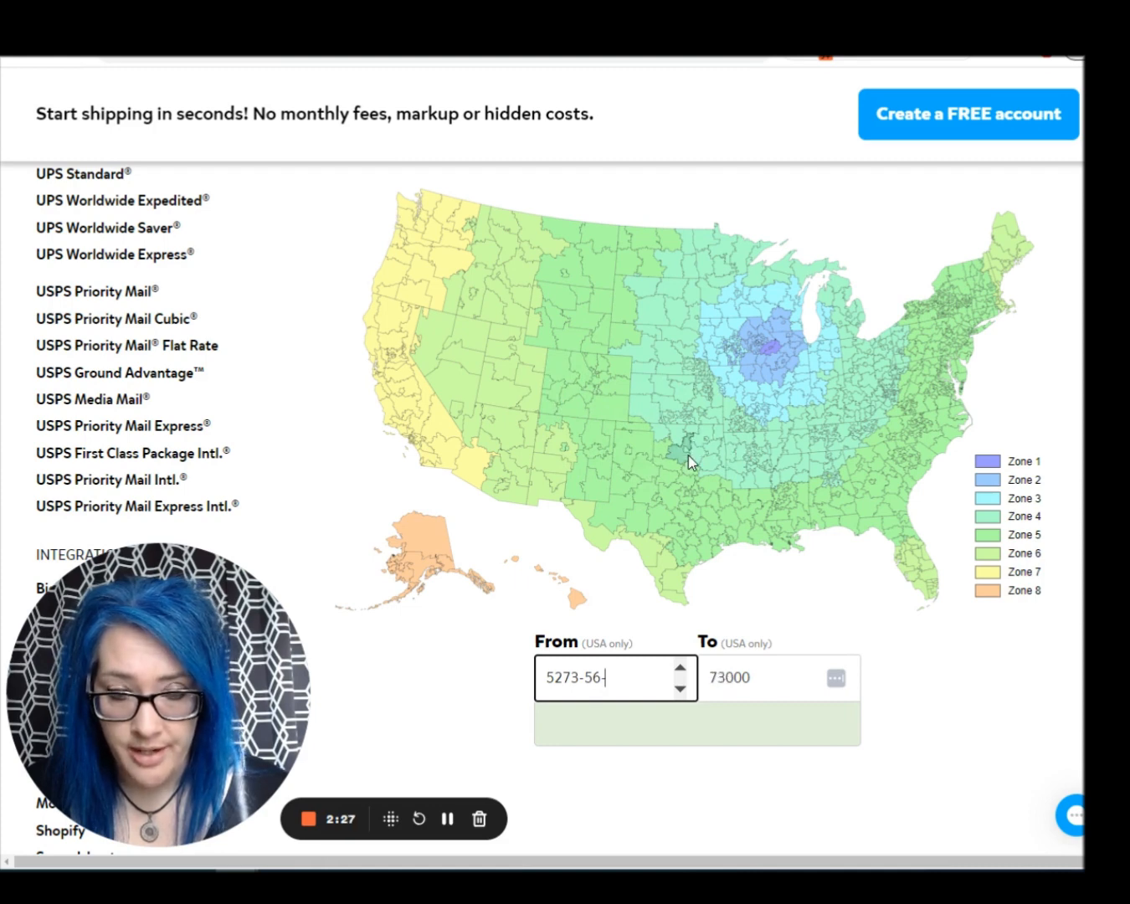
left_click_drag(612, 677, 528, 682)
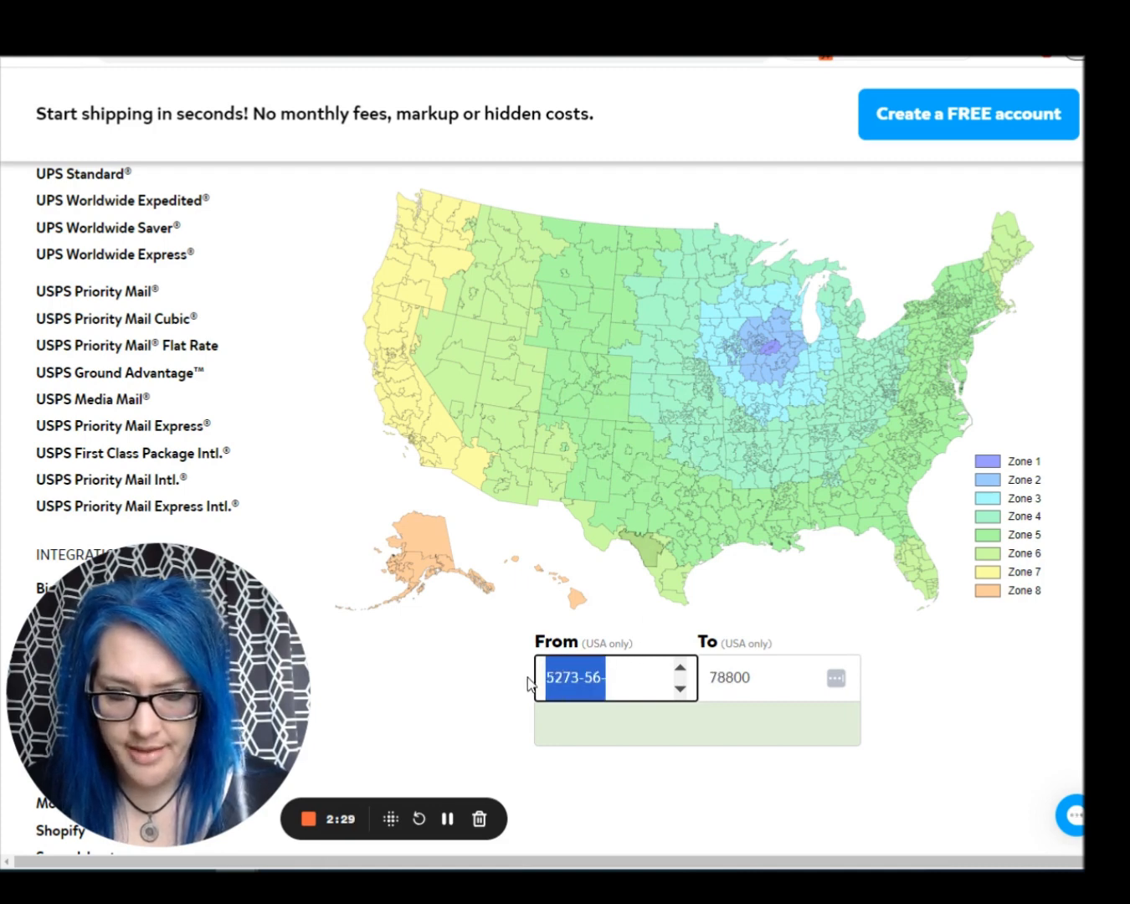
key("BackSpace")
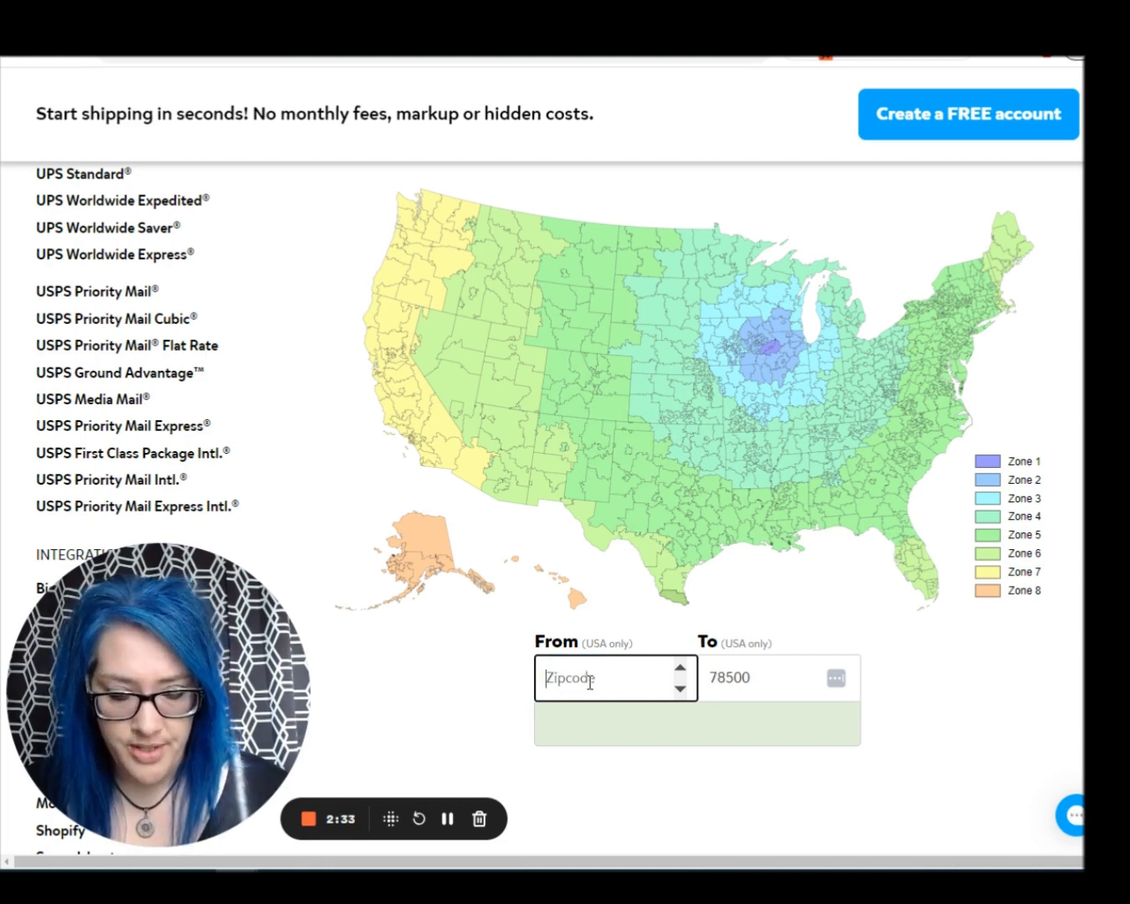
type("52732")
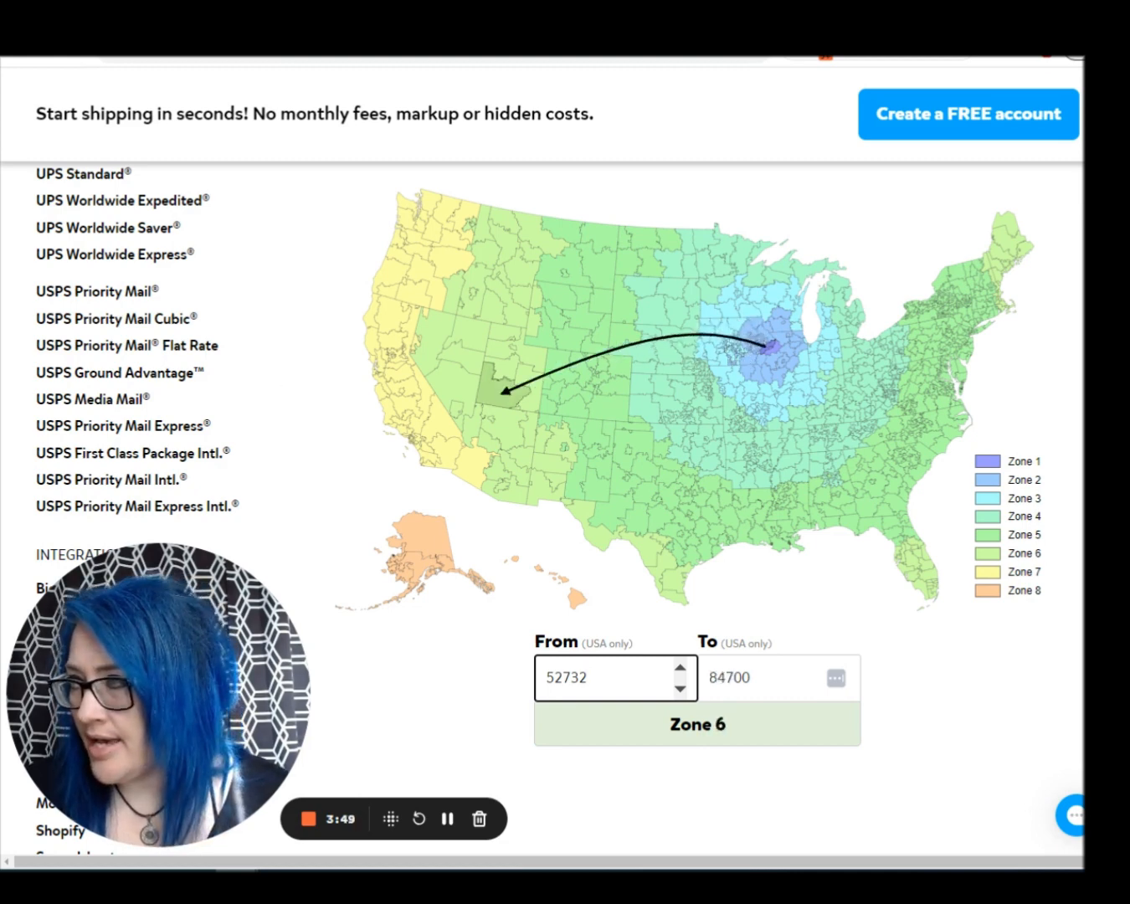
left_click(504, 393)
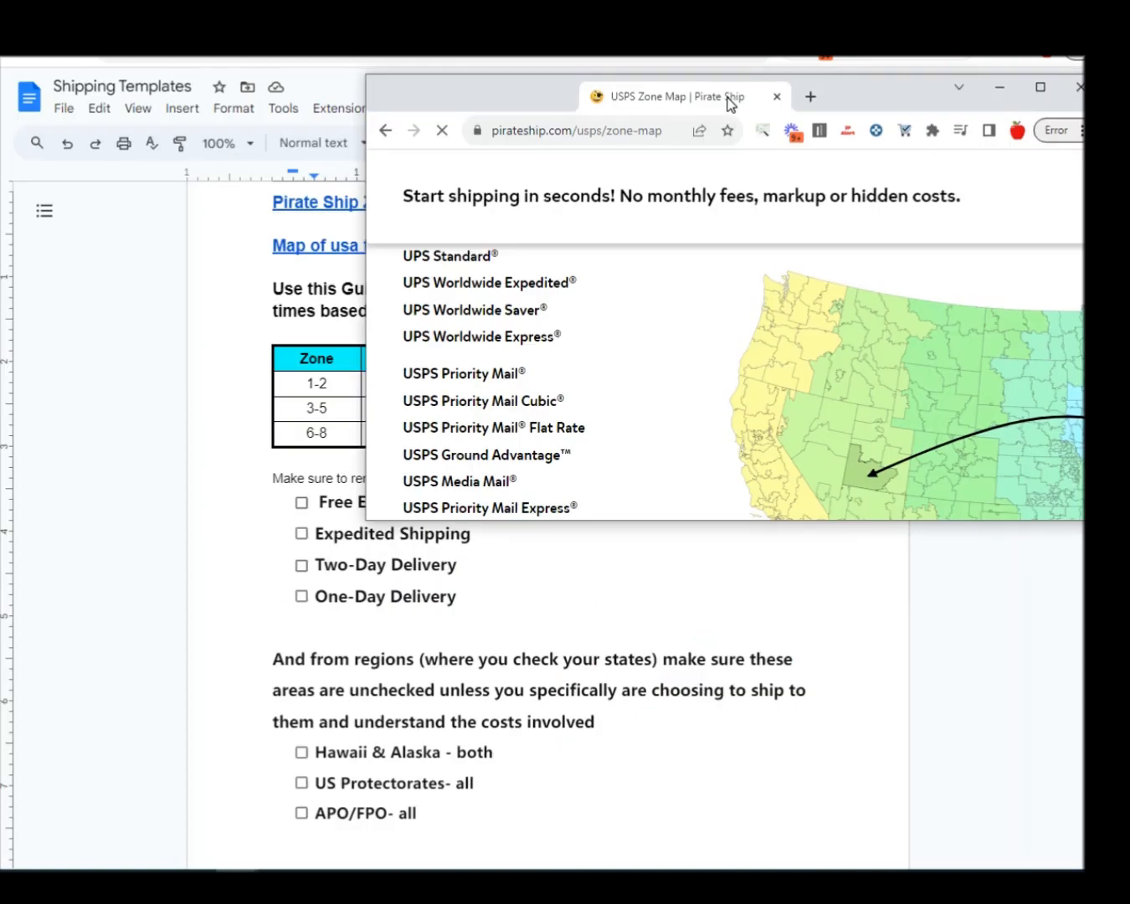
Move the zone map window aside, reduce the Shipping Templates document window, and enlarge it enough to show the whole zone and transit time table
left_click_drag(731, 106, 835, 254)
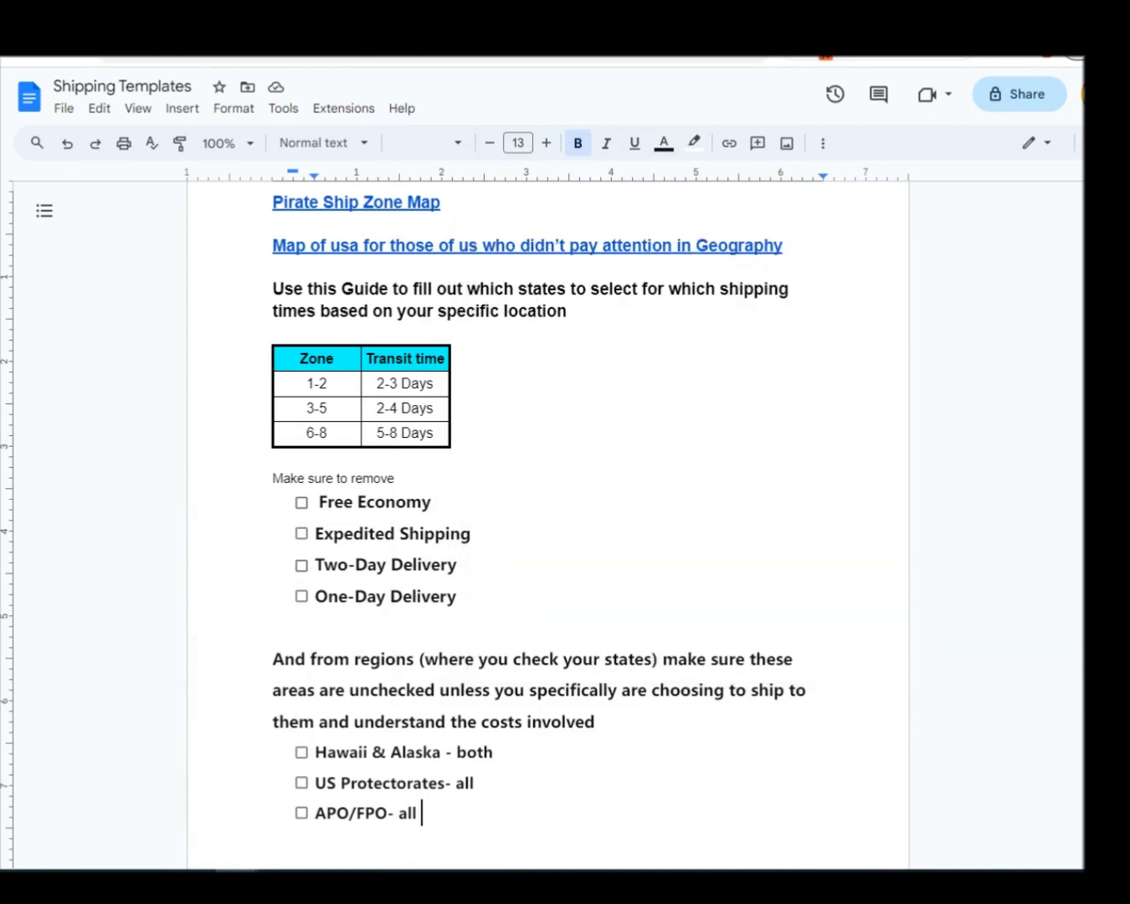
key("super+Down")
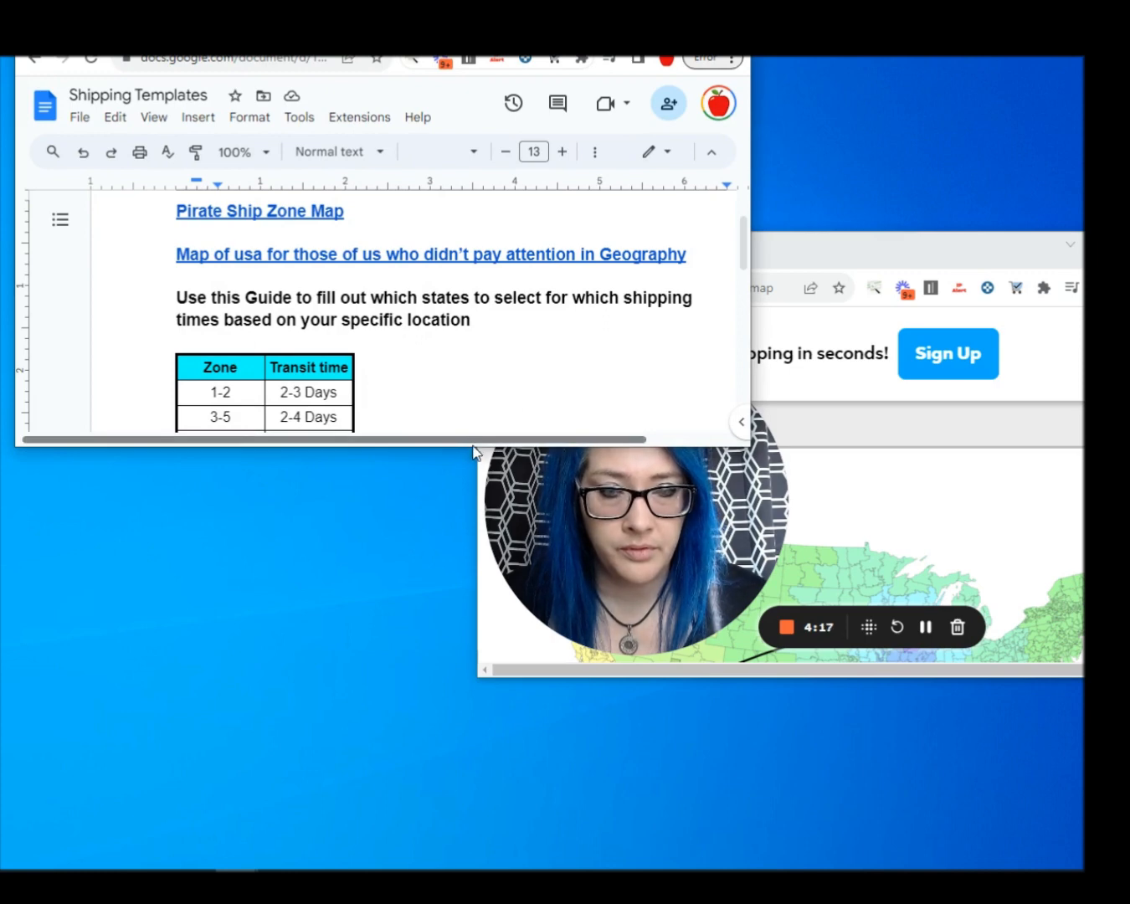
left_click_drag(394, 445, 336, 488)
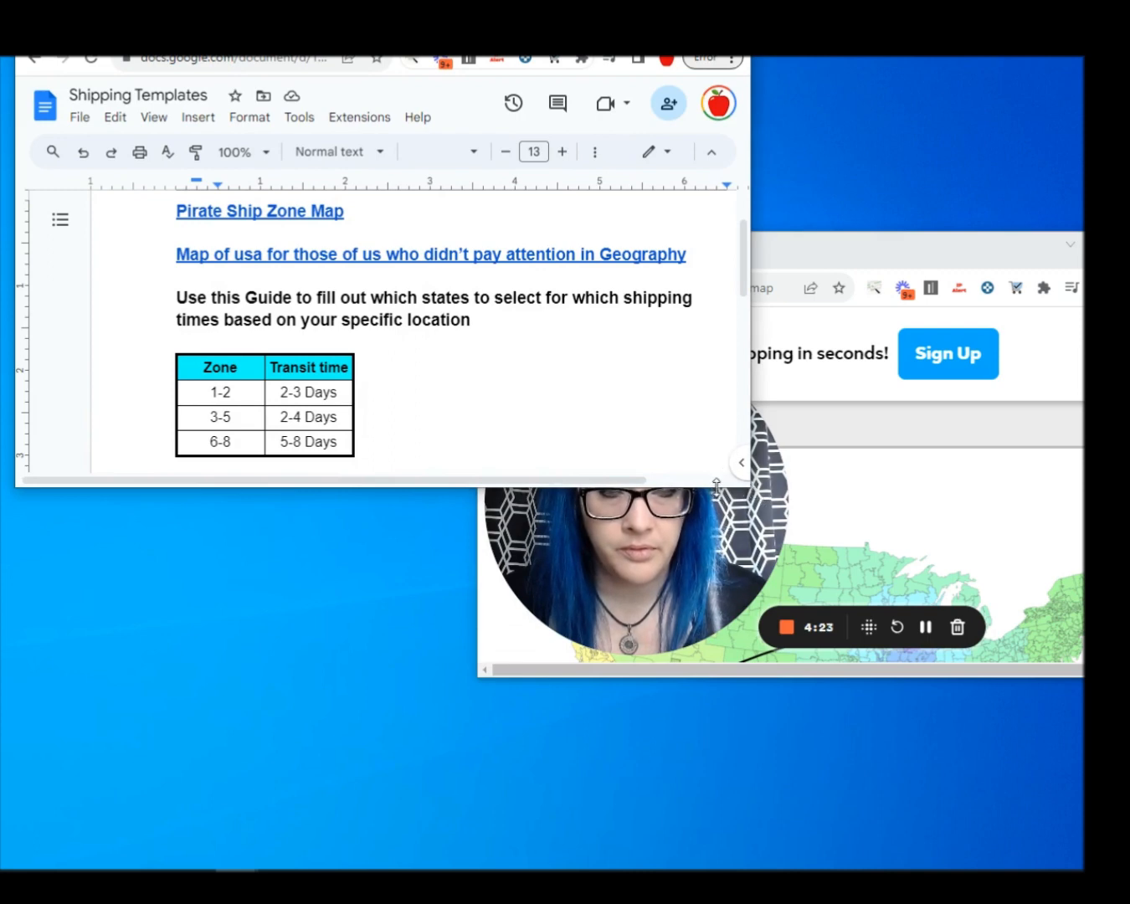
Narrow the Shipping Templates document window and extend it downward, keeping the zone and transit time table in view
left_click_drag(753, 373, 457, 440)
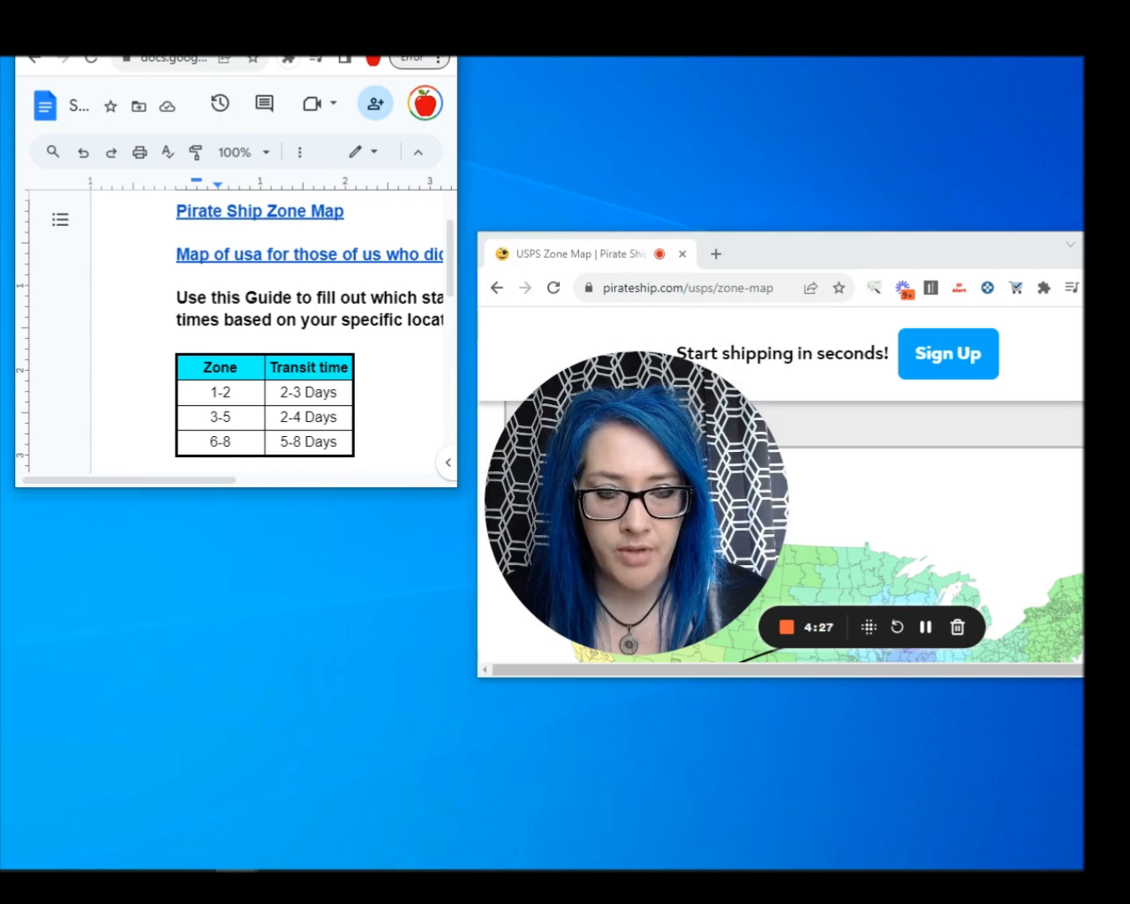
left_click_drag(333, 485, 329, 523)
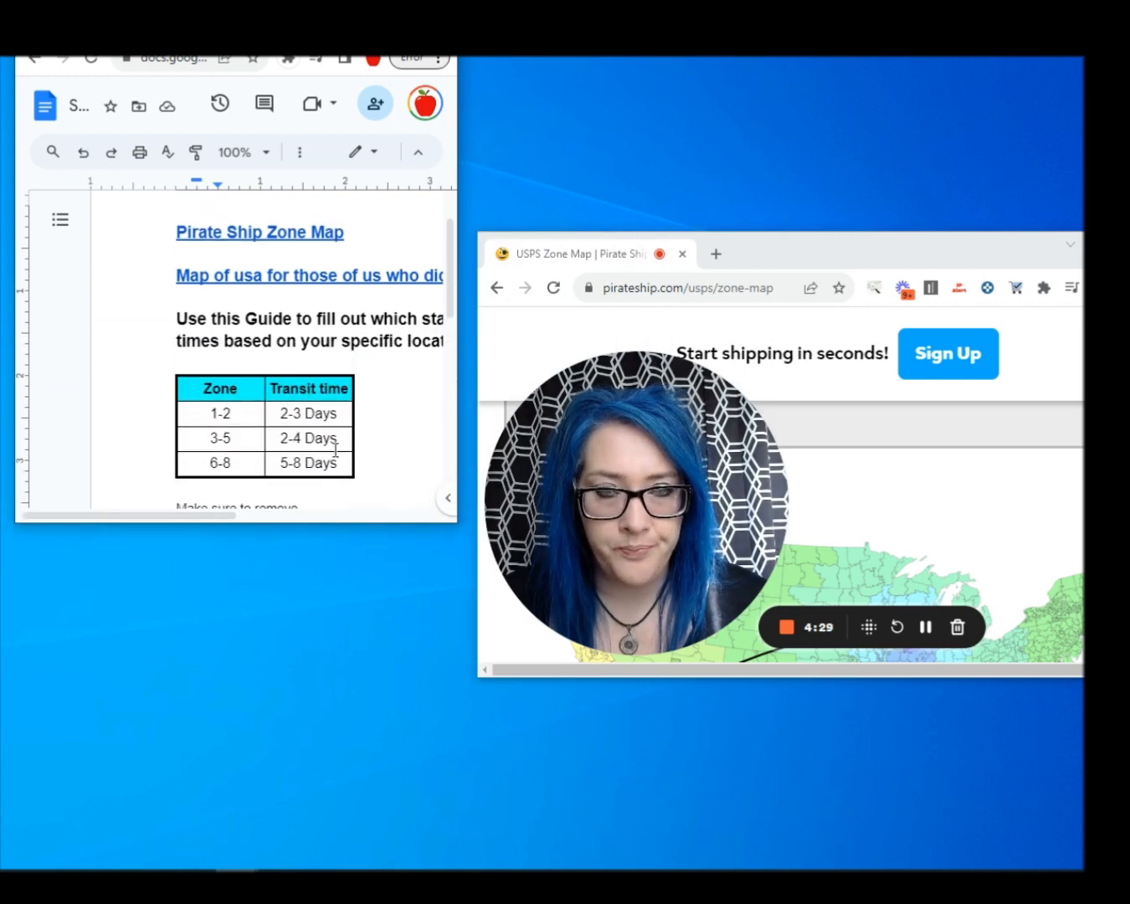
scroll(335, 444, "down", 3)
scroll(335, 449, "up", 3)
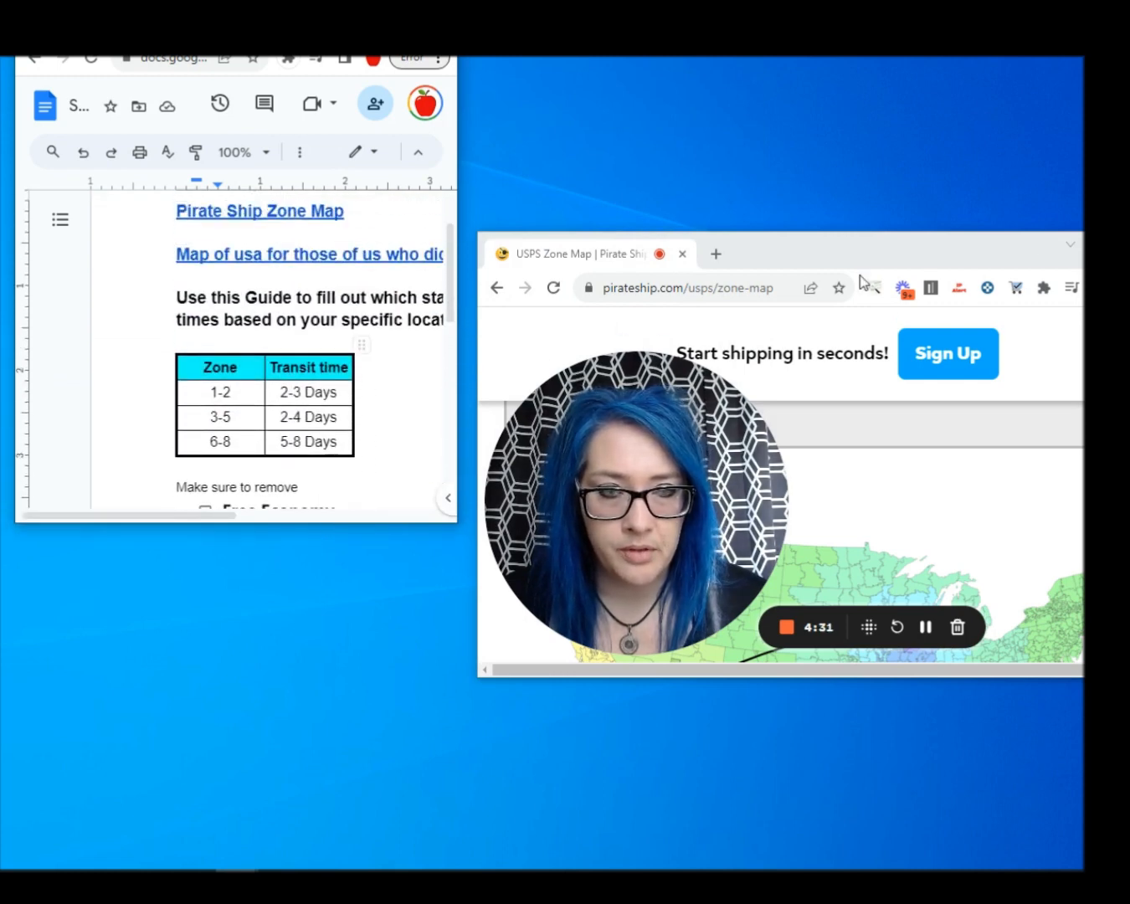
Enlarge the zone map window beside the transit time table and check the zones for destinations 39100, 87800 and 95900
left_click_drag(980, 232, 979, 56)
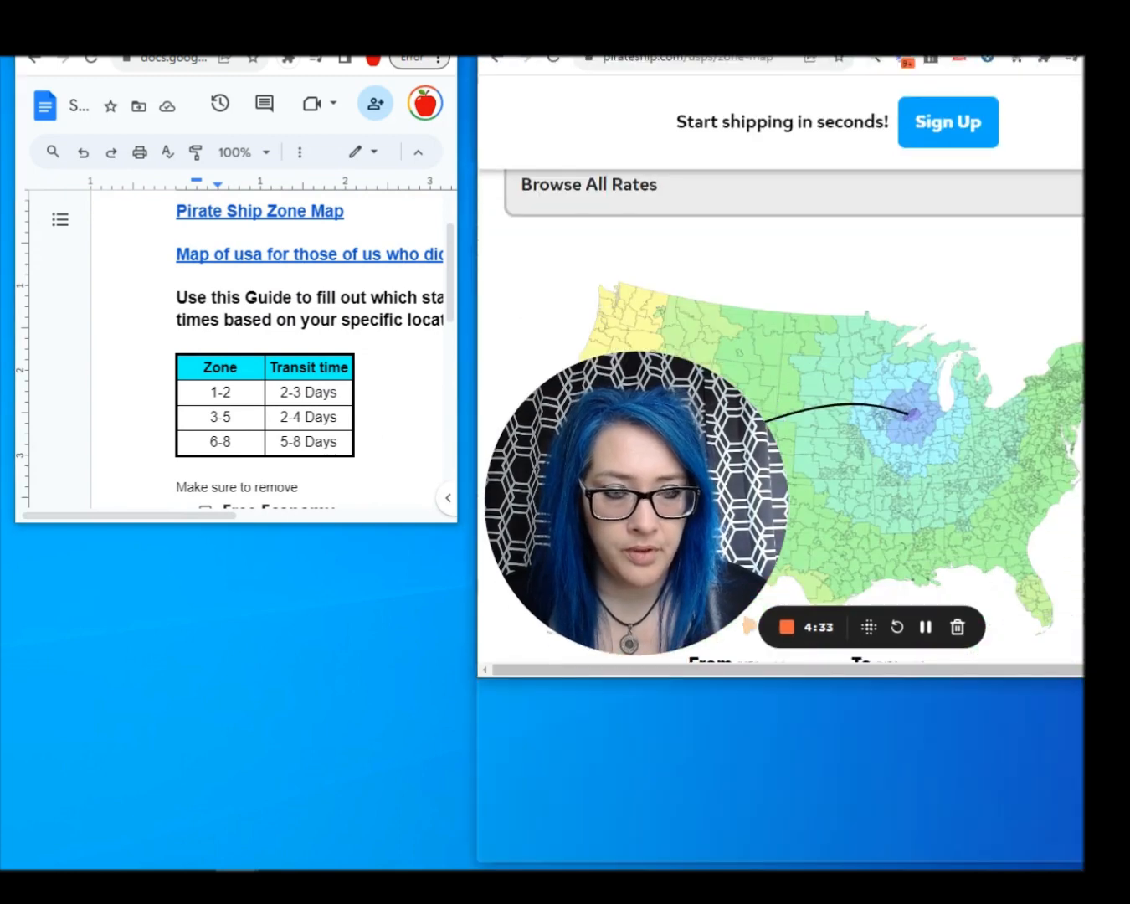
left_click_drag(629, 714, 504, 690)
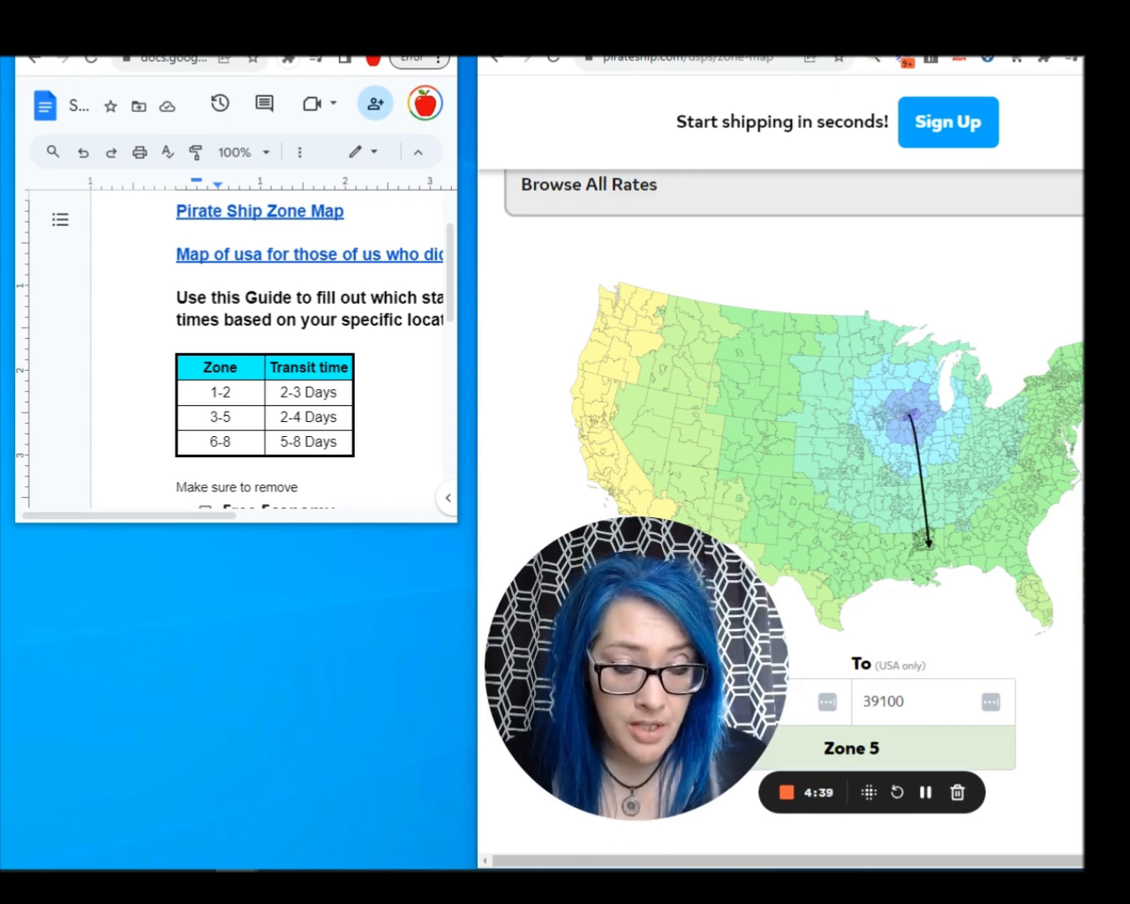
left_click_drag(650, 865, 705, 865)
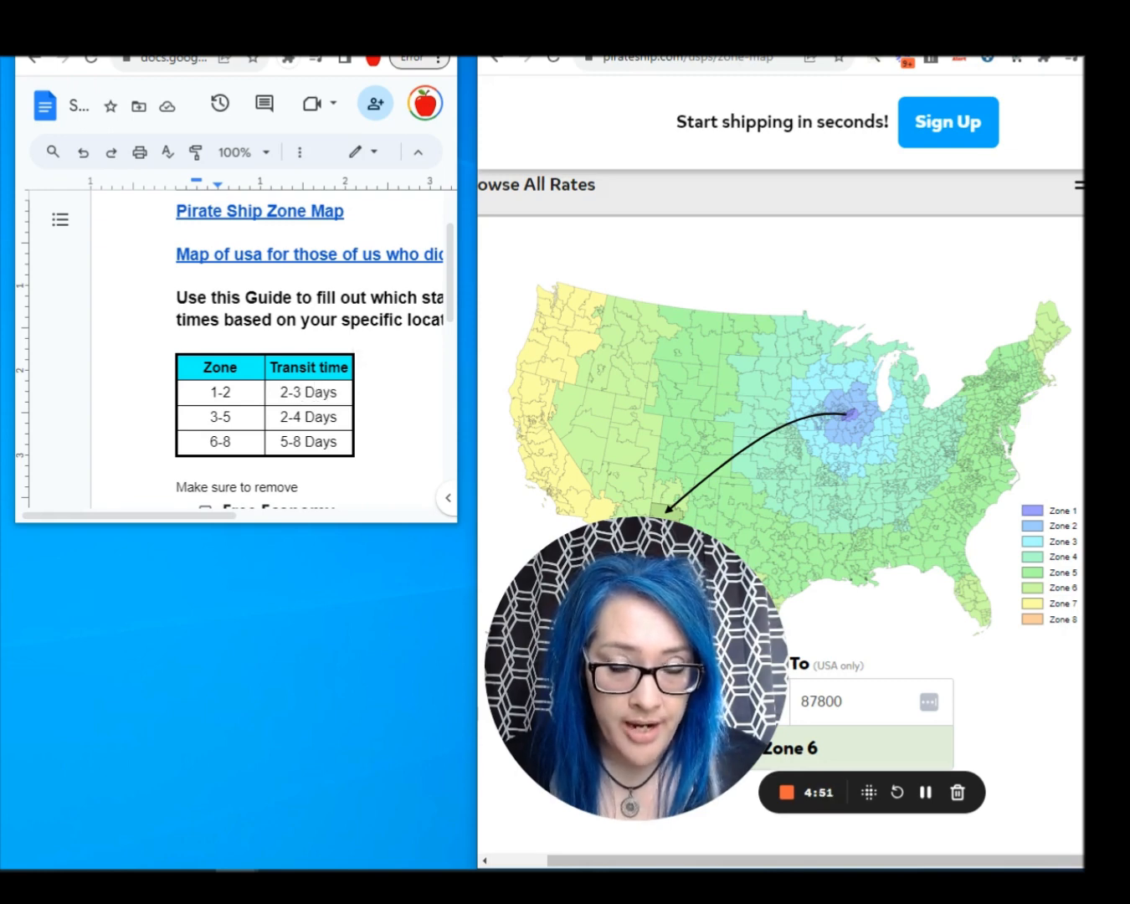
left_click(109, 33)
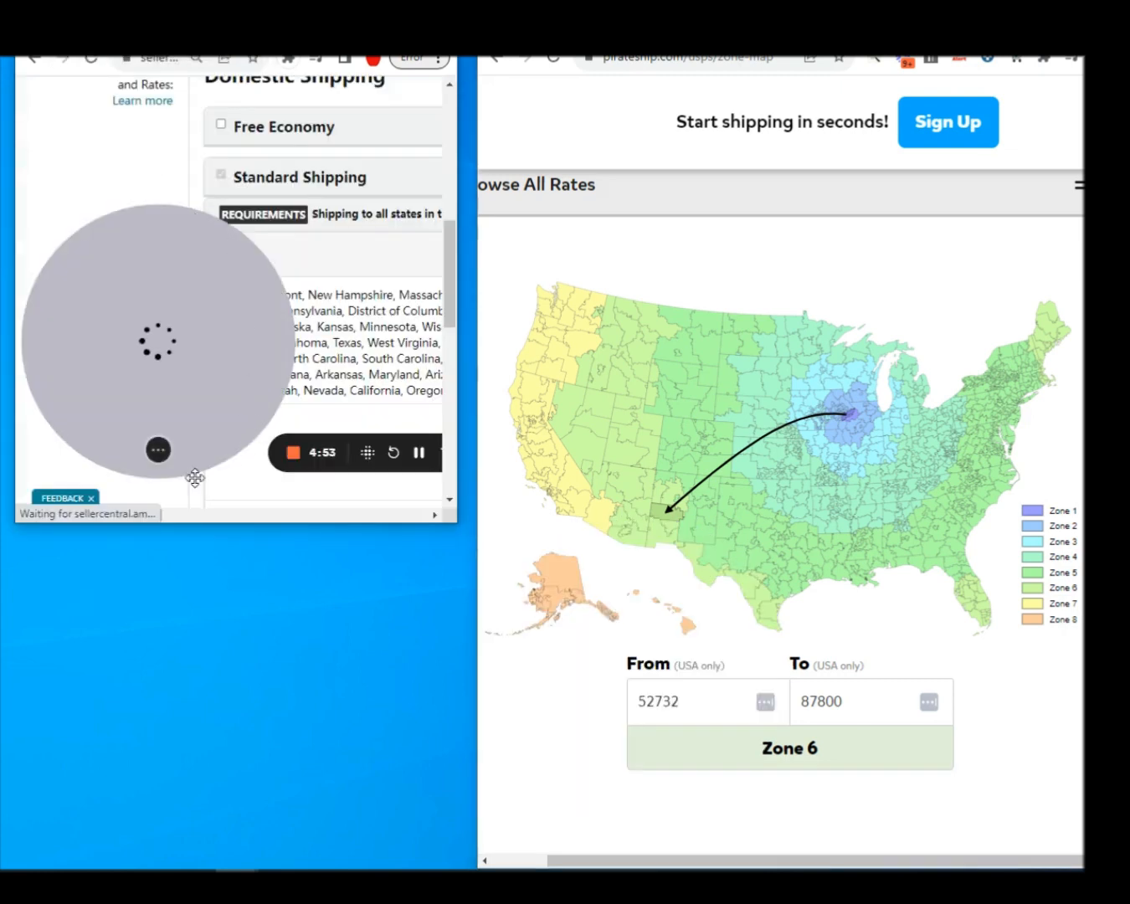
left_click(168, 35)
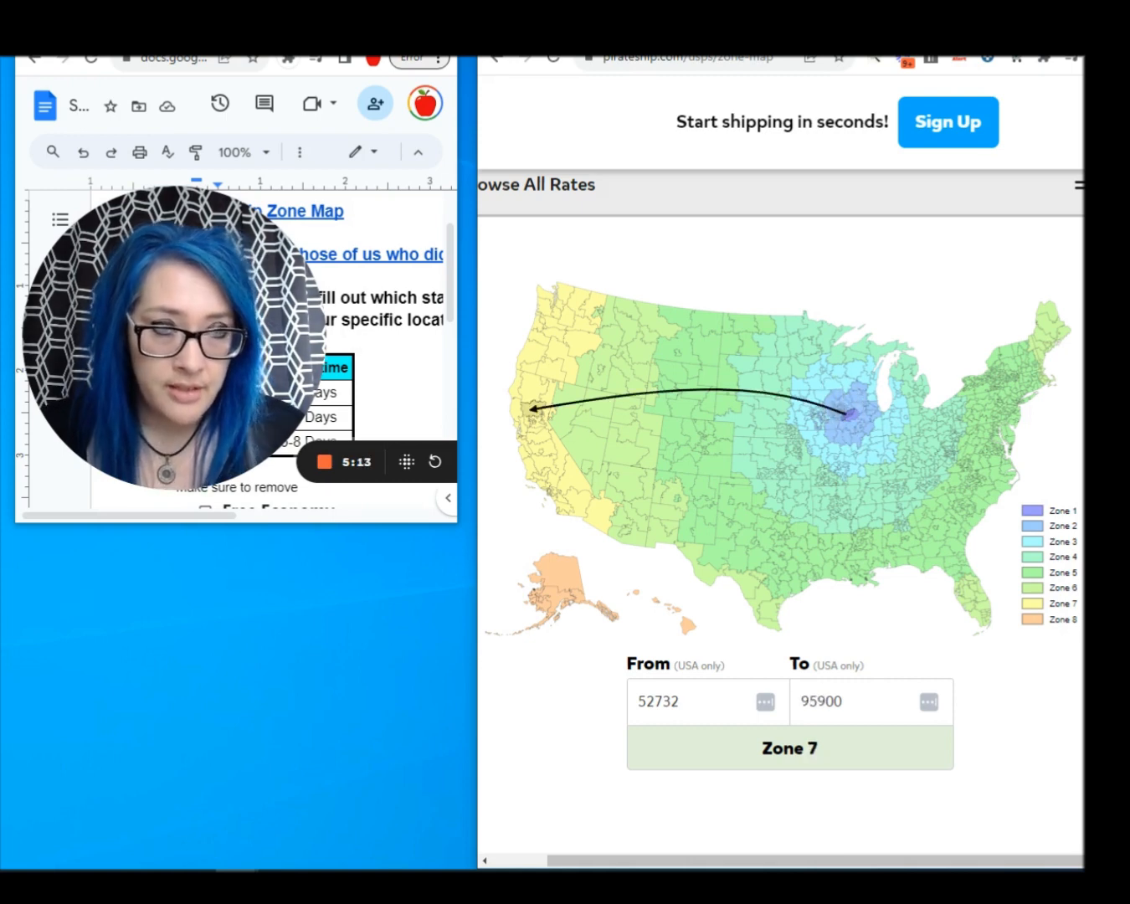
Move the USPS Zone Map page out of its separate window and back into the main browser window
left_click_drag(605, 25, 333, 90)
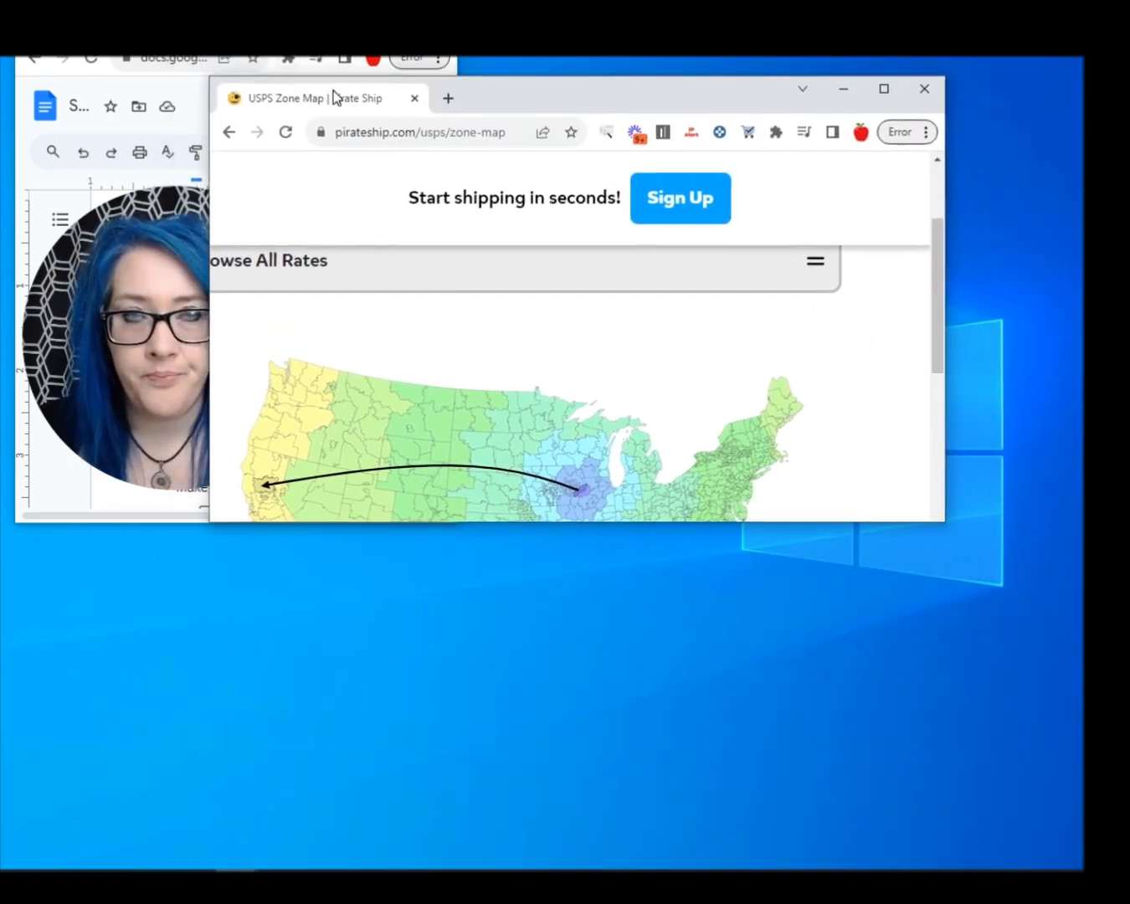
left_click(844, 90)
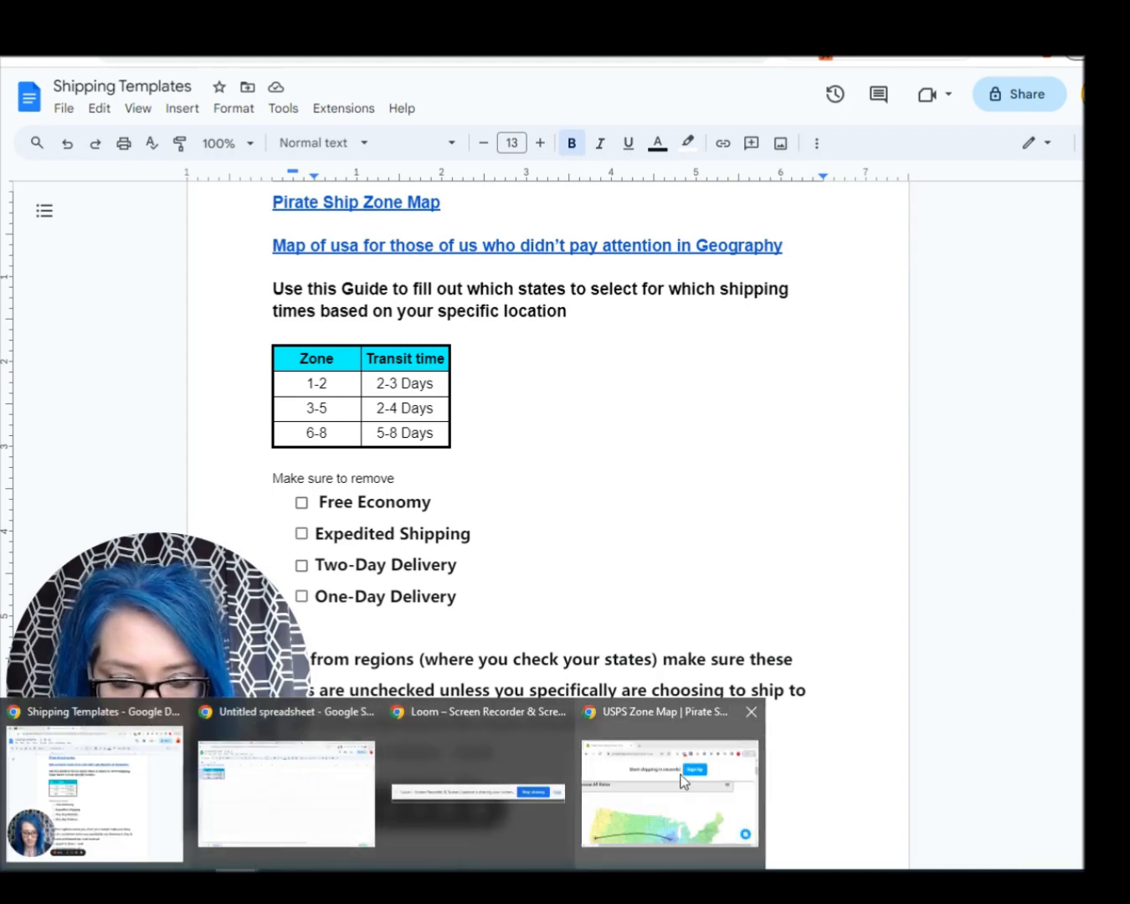
left_click(680, 777)
left_click_drag(343, 102, 410, 19)
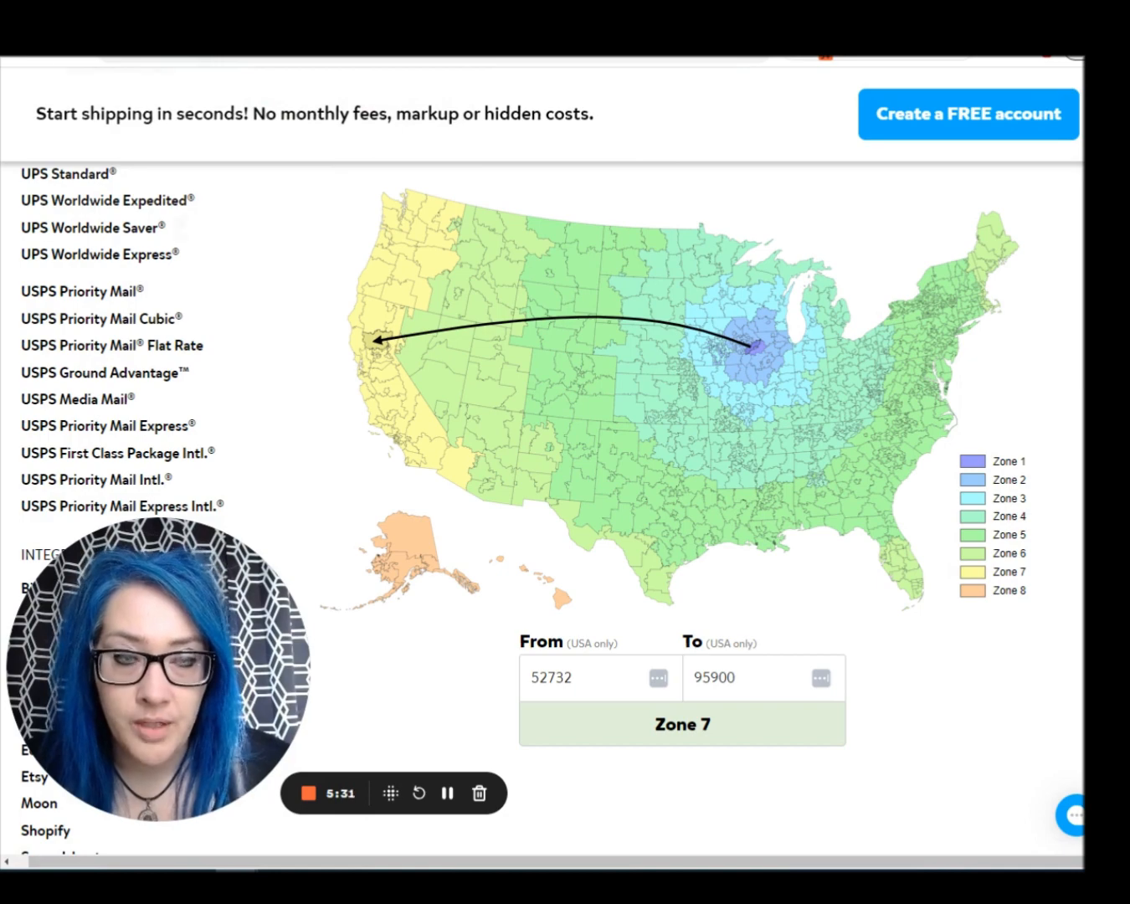
In the Shipping Templates document, copy the "Map of usa for those of us who didn't pay attention in Geography" link and open it in a new tab
left_click(205, 19)
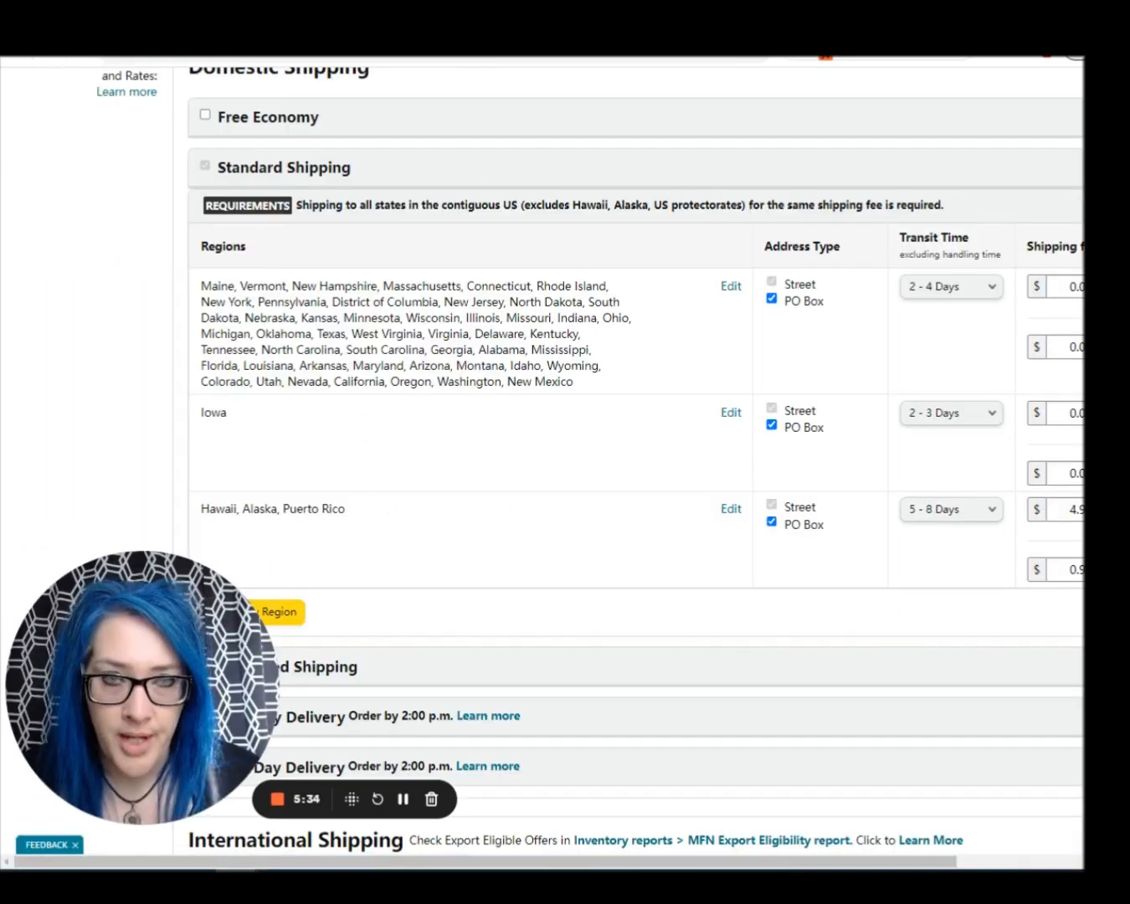
left_click(335, 19)
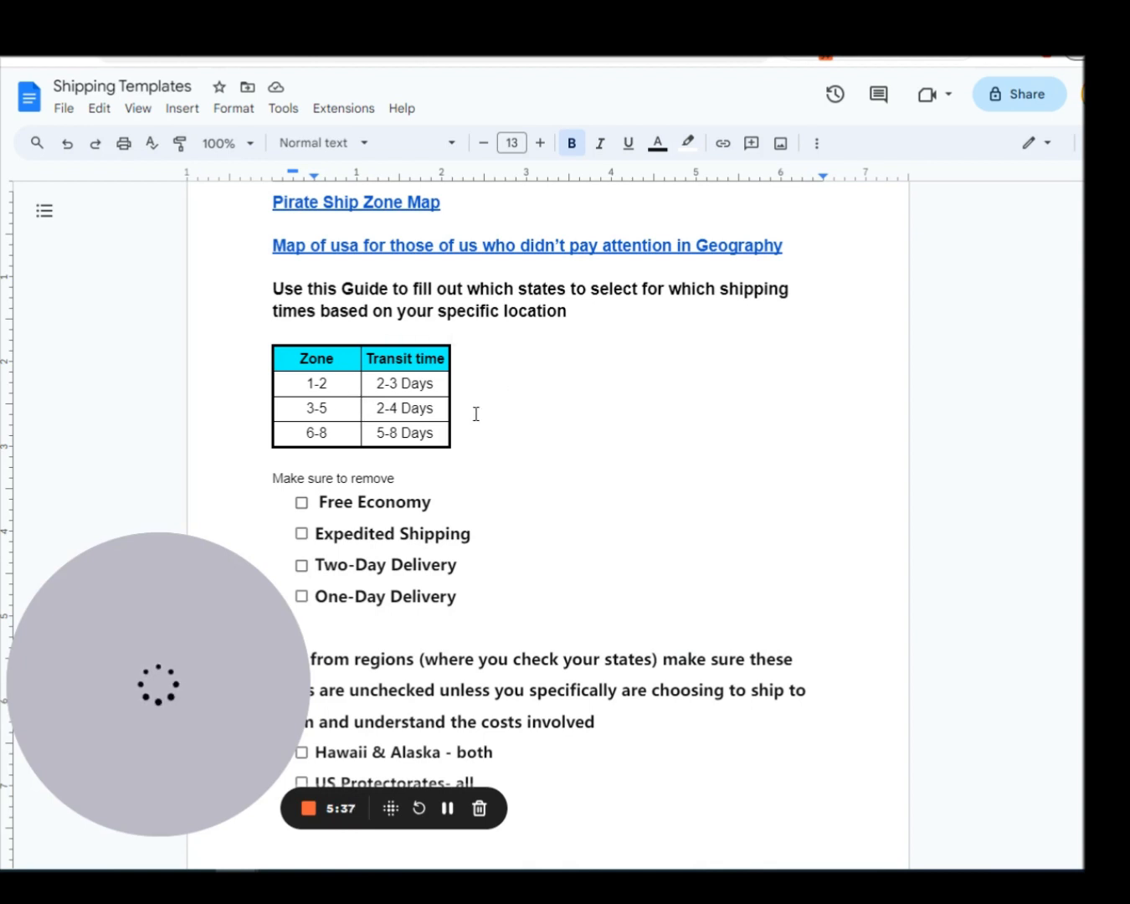
scroll(577, 420, "up", 2)
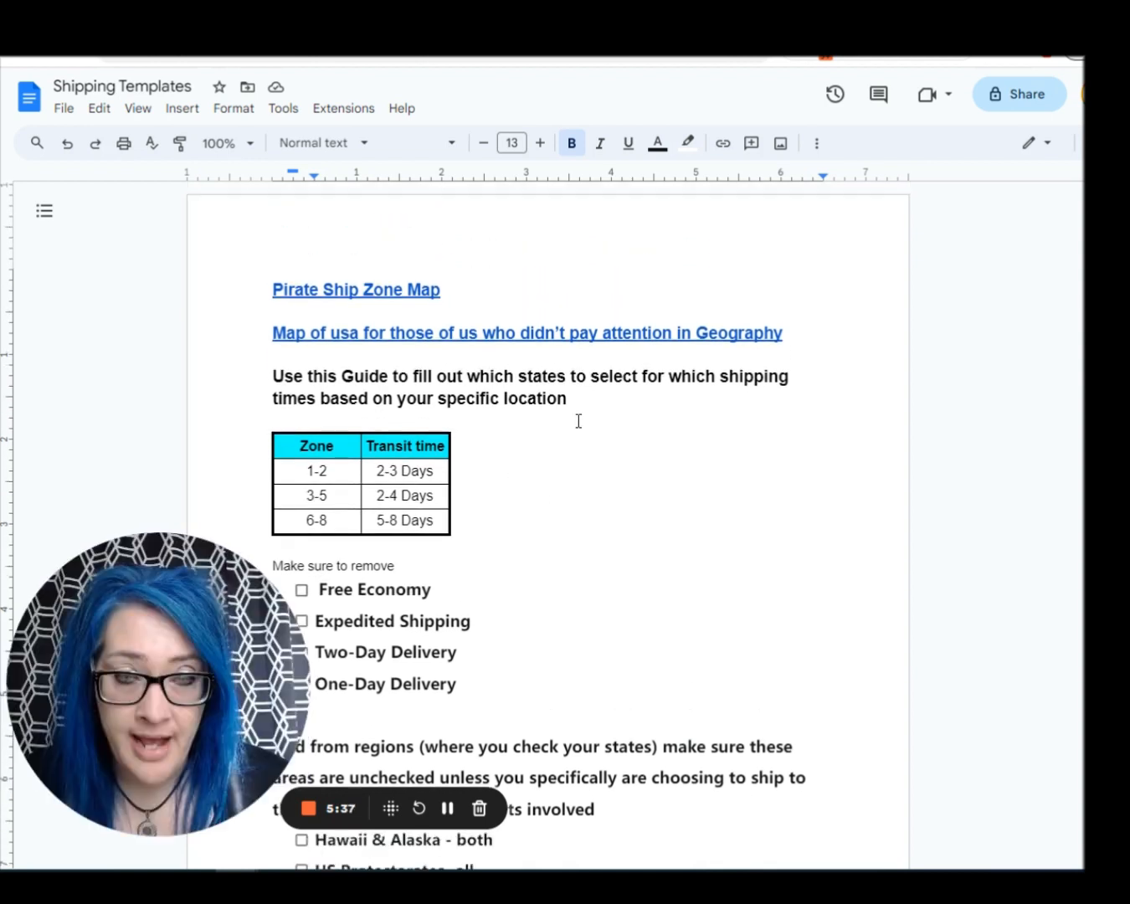
left_click(473, 334)
left_click(485, 362)
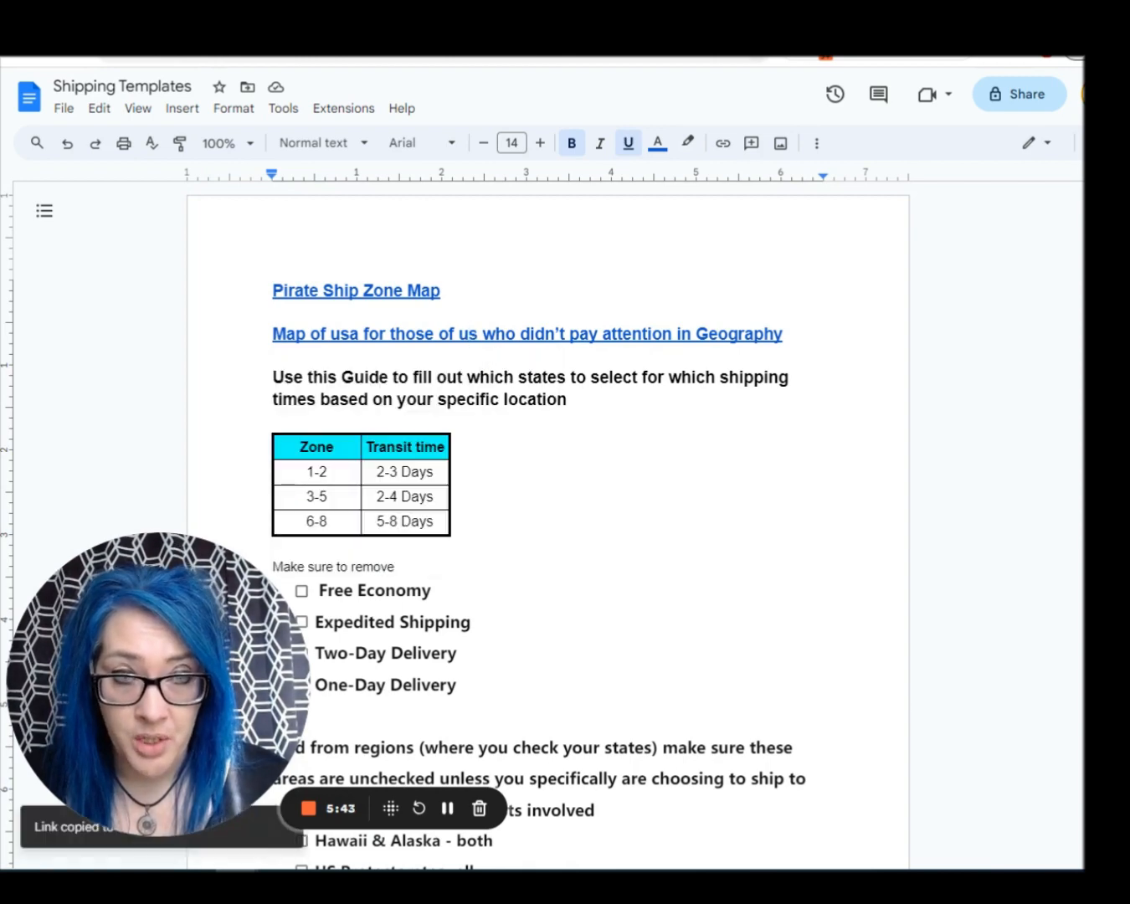
key("ctrl+t")
right_click(214, 60)
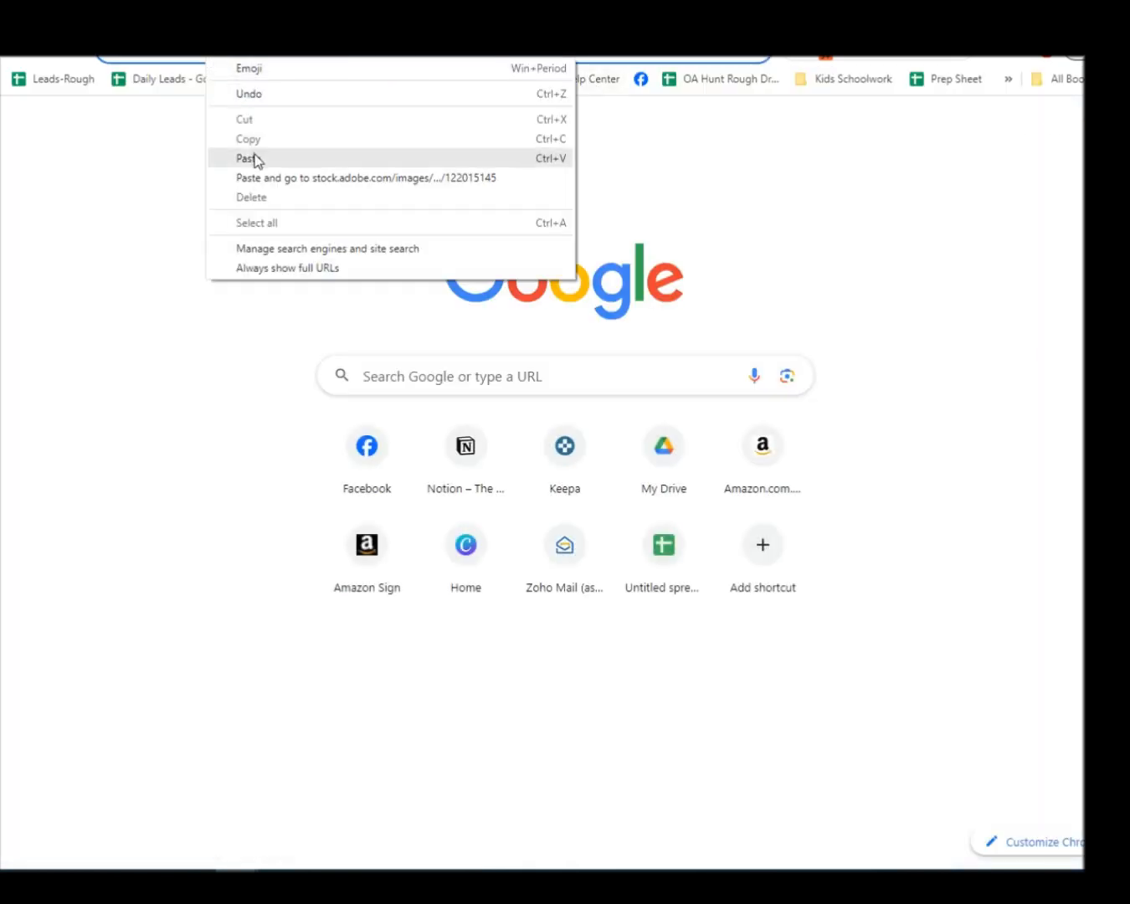
left_click(255, 157)
key("Return")
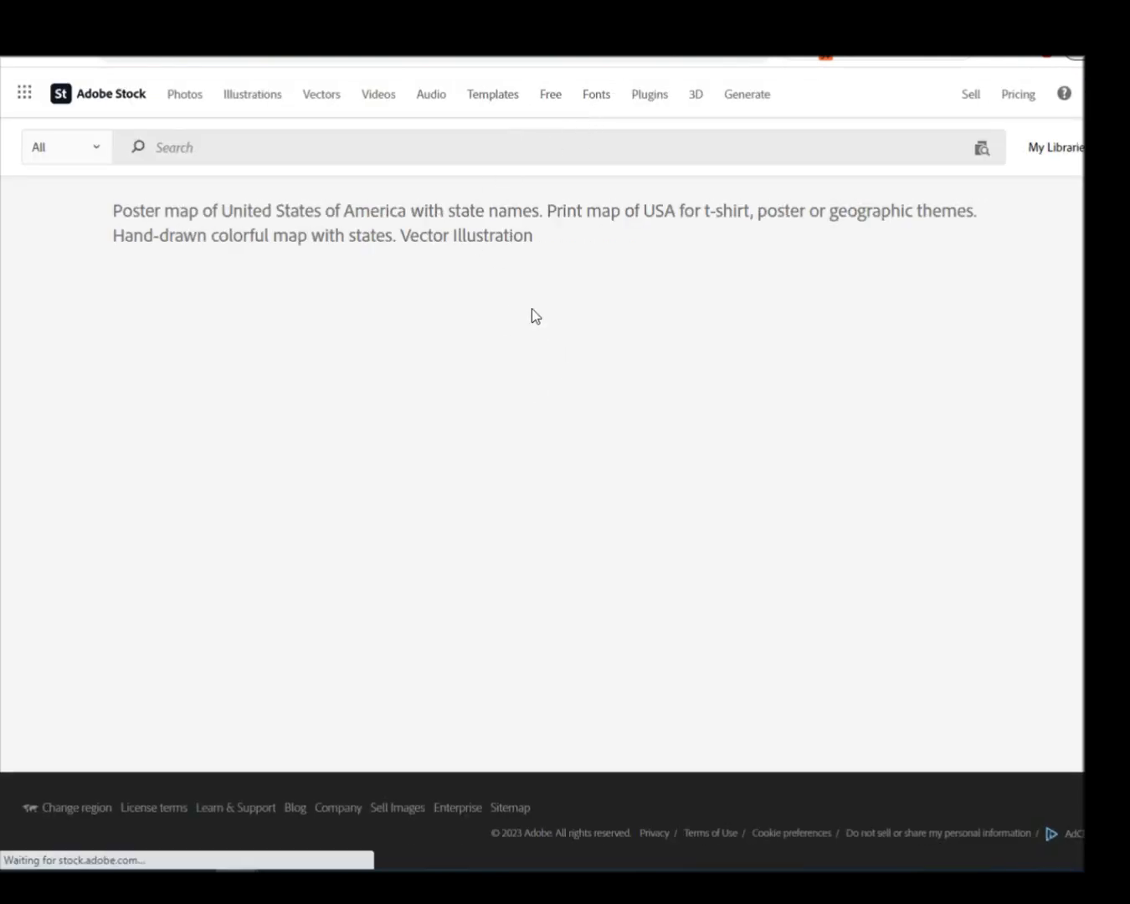
Examine the Adobe Stock poster map of the United States to match state names to their locations
scroll(230, 361, "down", 2)
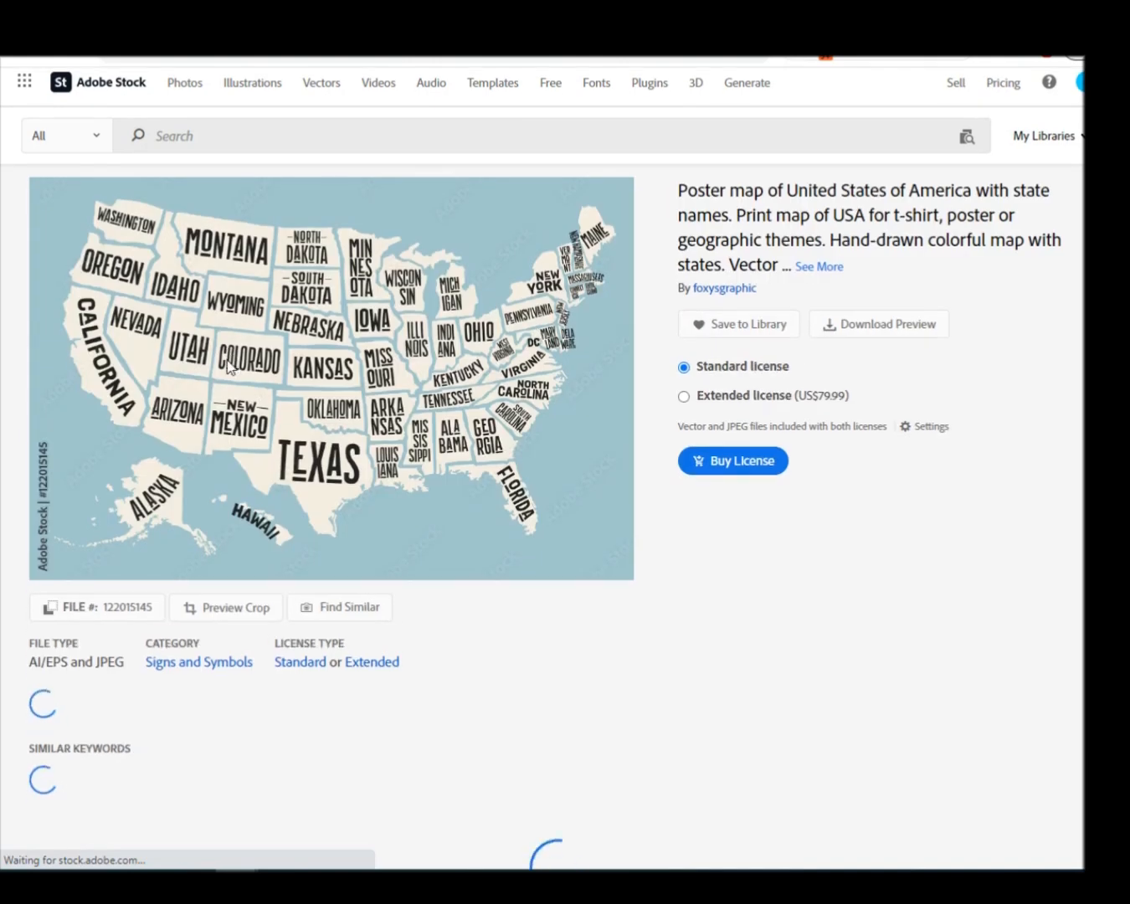
scroll(230, 360, "up", 2)
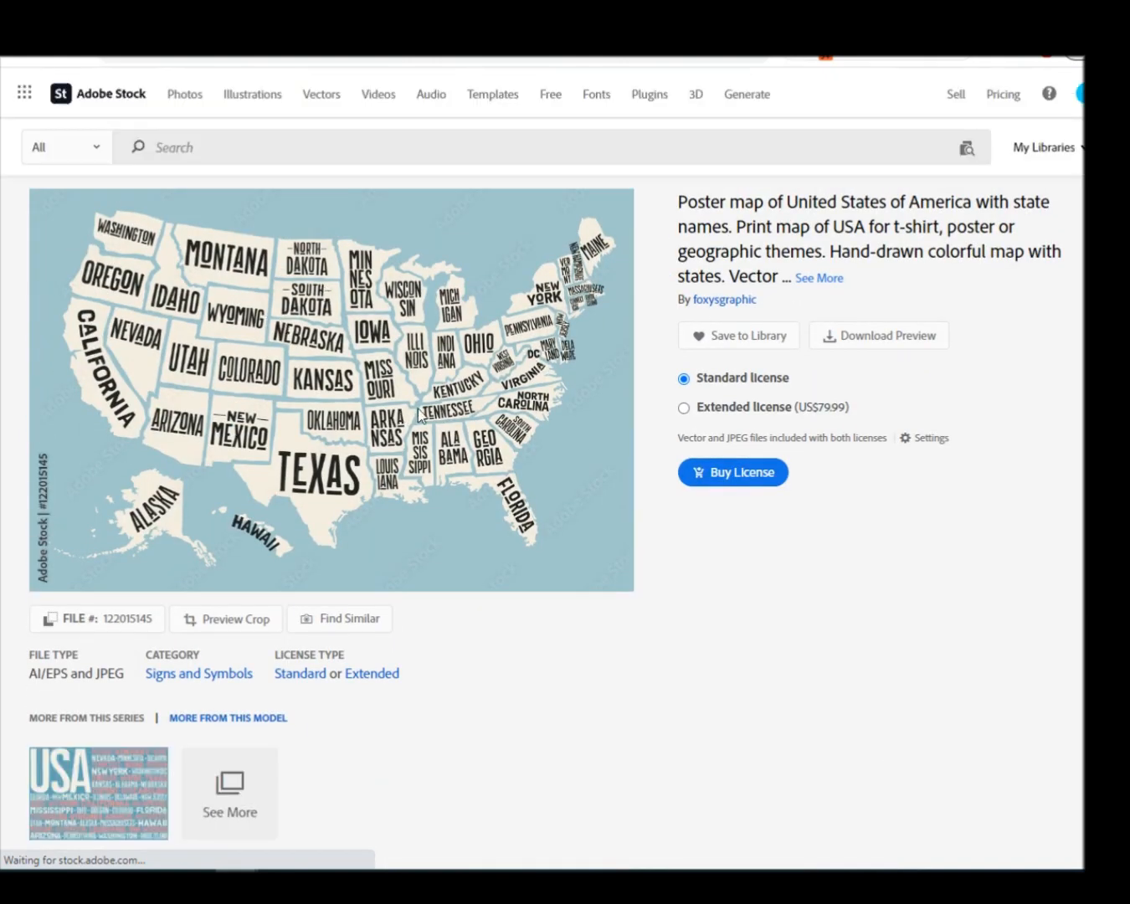
scroll(451, 402, "down", 1)
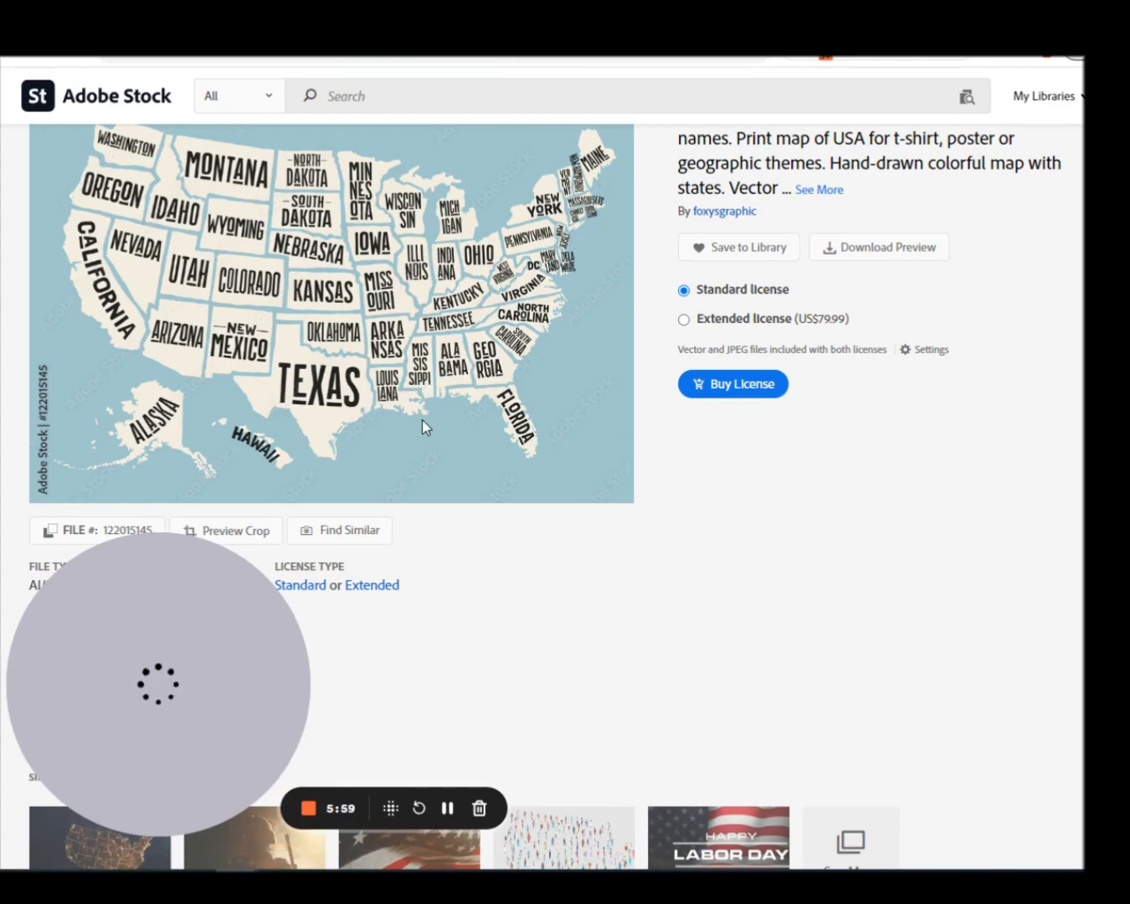
scroll(414, 389, "up", 1)
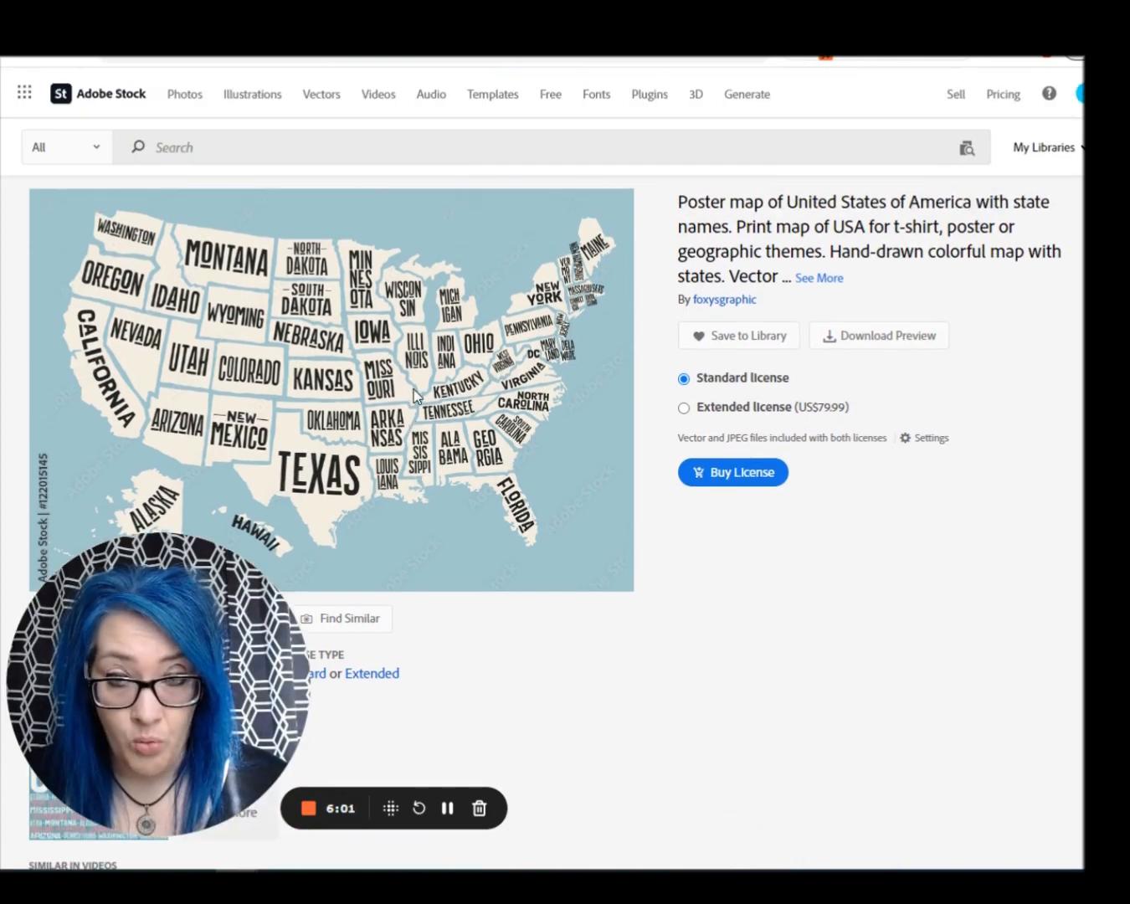
scroll(413, 390, "down", 1)
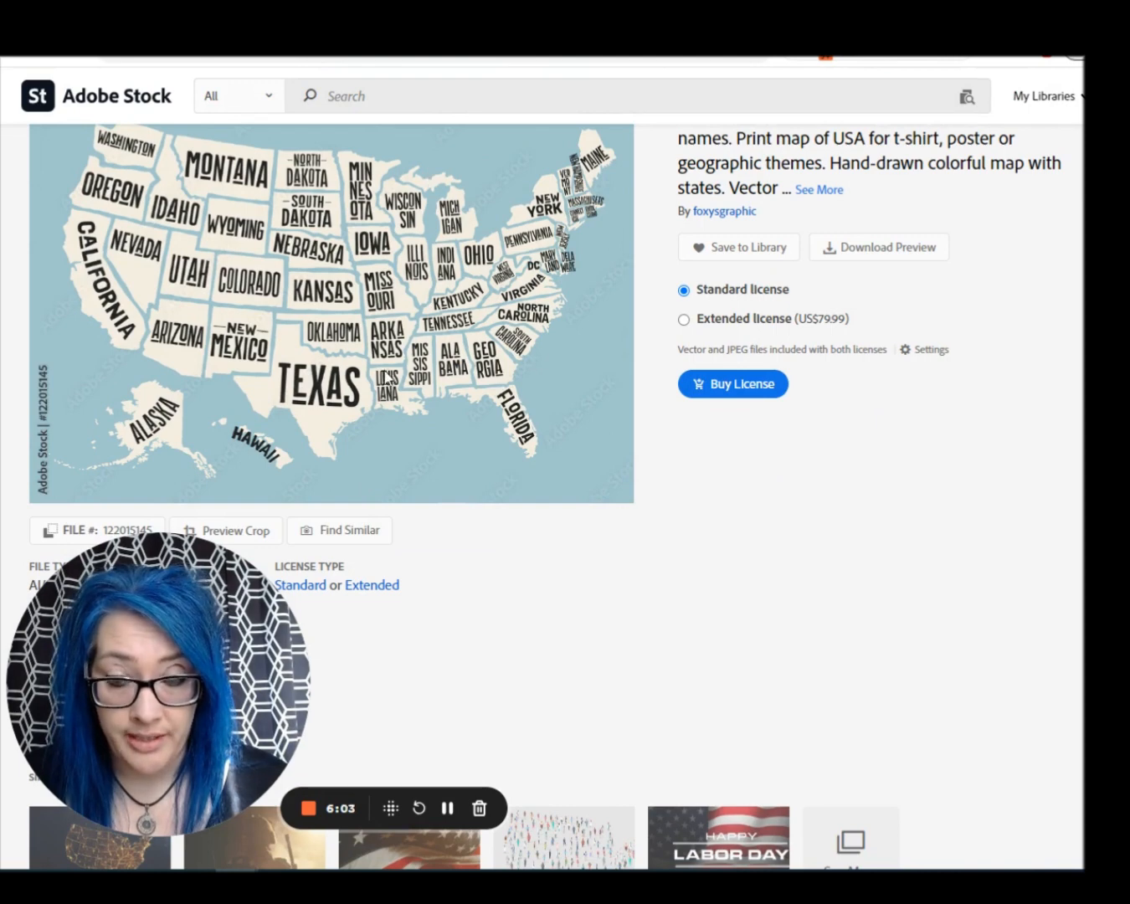
scroll(465, 379, "up", 1)
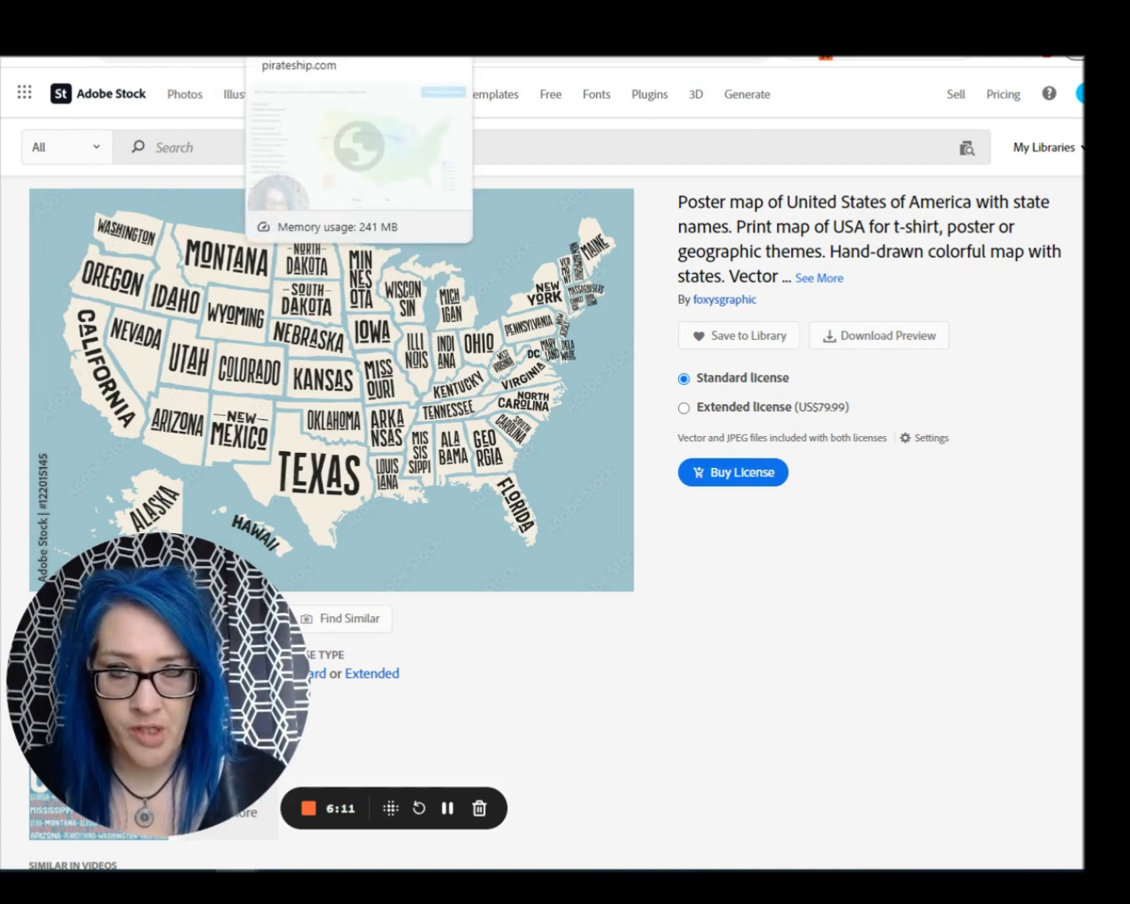
Back in Seller Central, set Iowa's Standard Shipping transit time to 1 - 2 Days
left_click(360, 56)
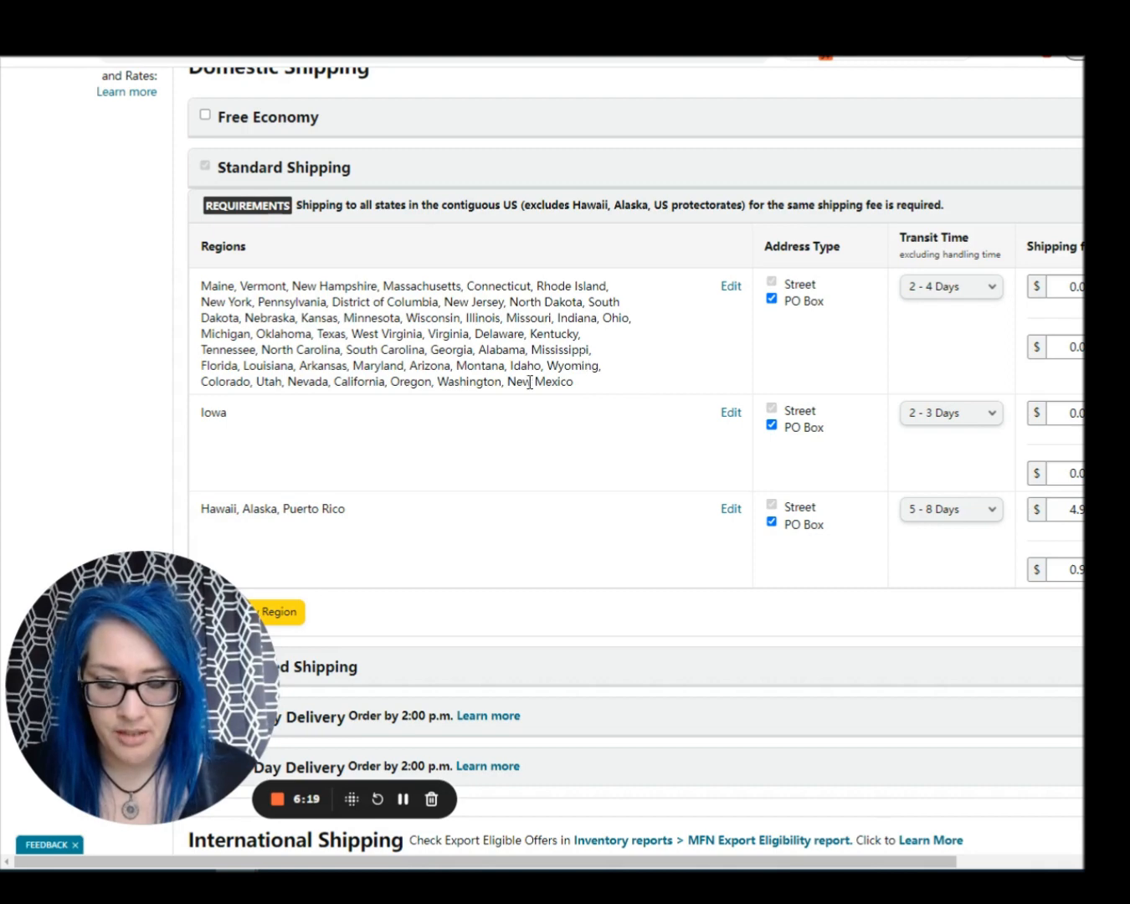
scroll(552, 382, "down", 1)
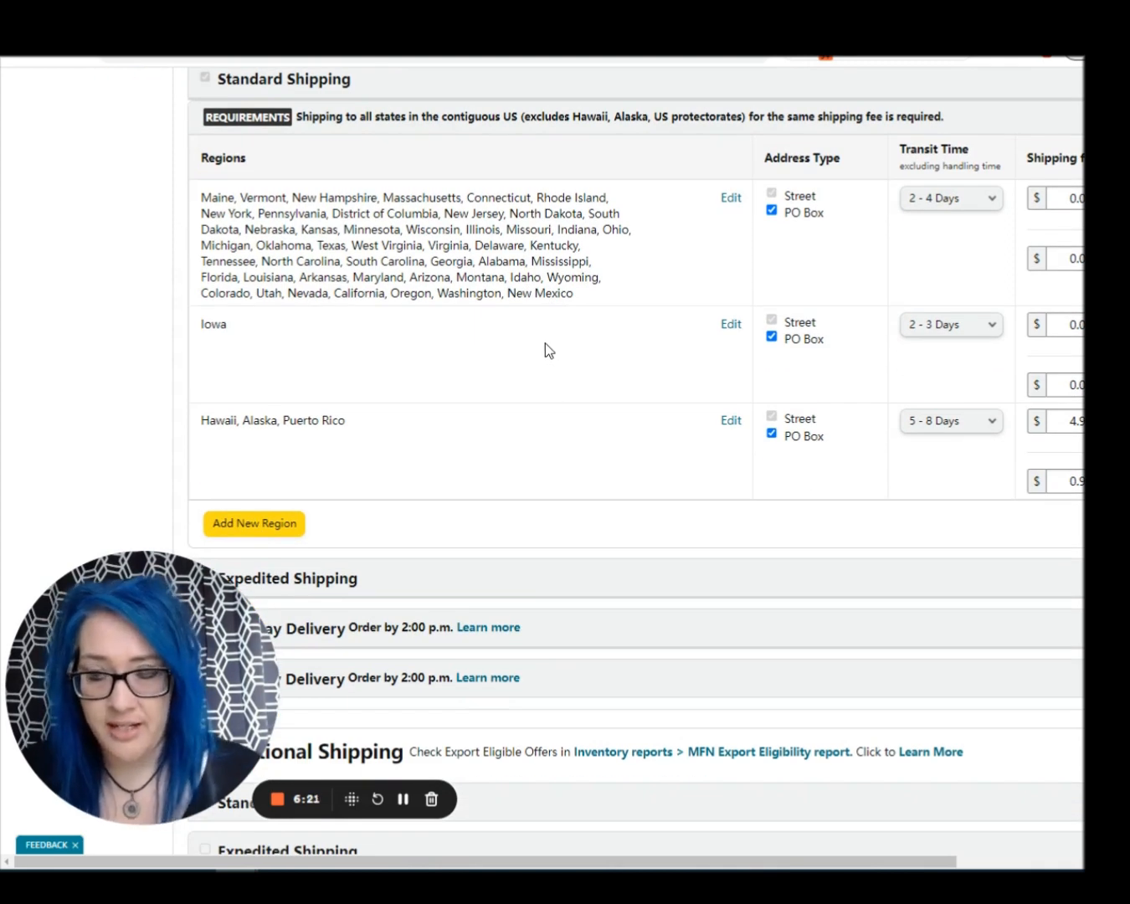
scroll(546, 350, "up", 2)
scroll(546, 349, "down", 2)
scroll(546, 350, "up", 1)
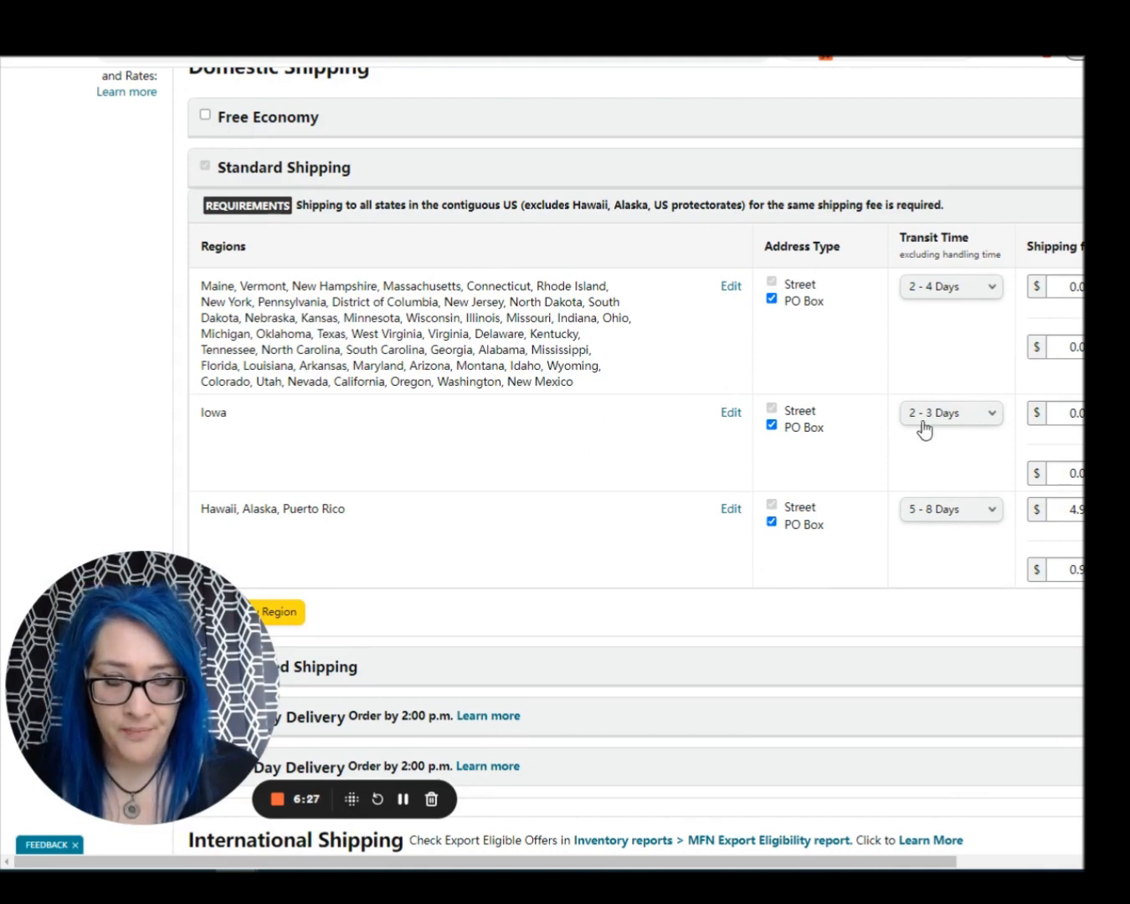
left_click(998, 425)
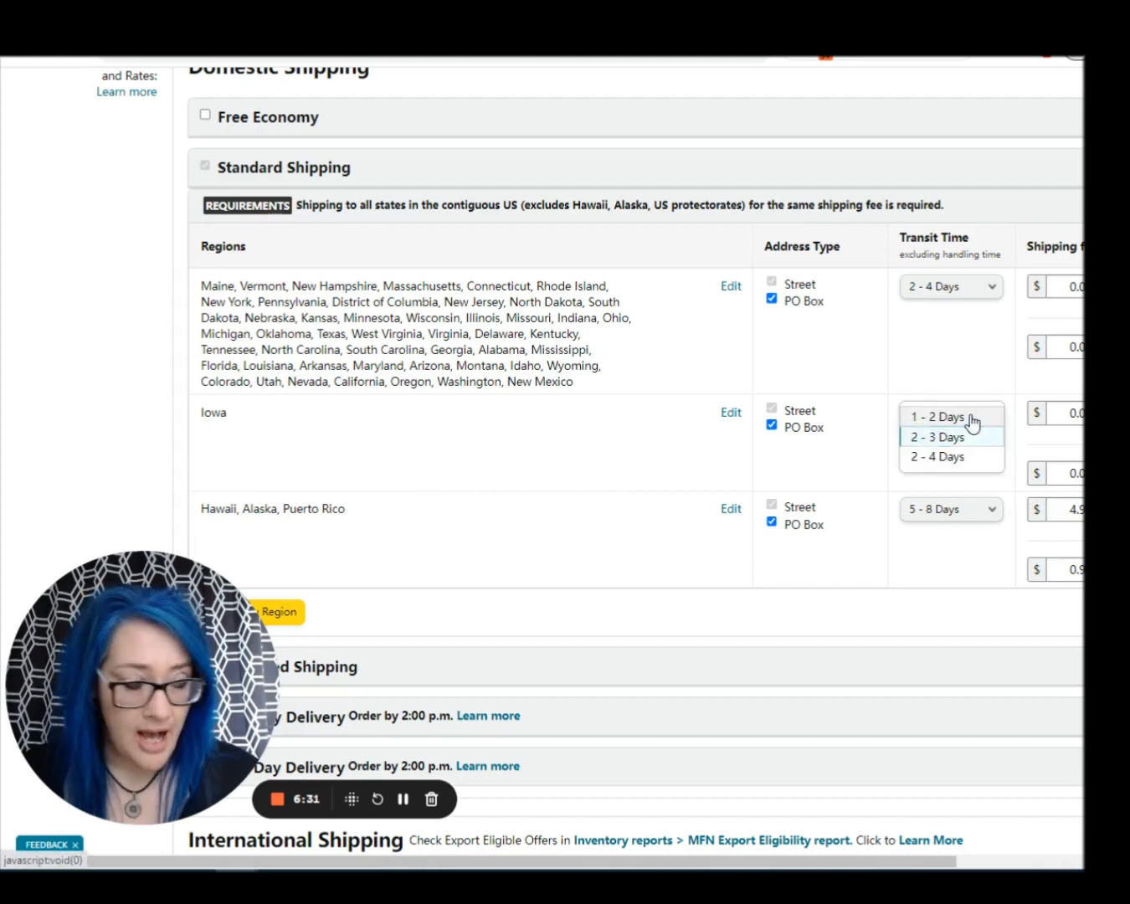
left_click(971, 419)
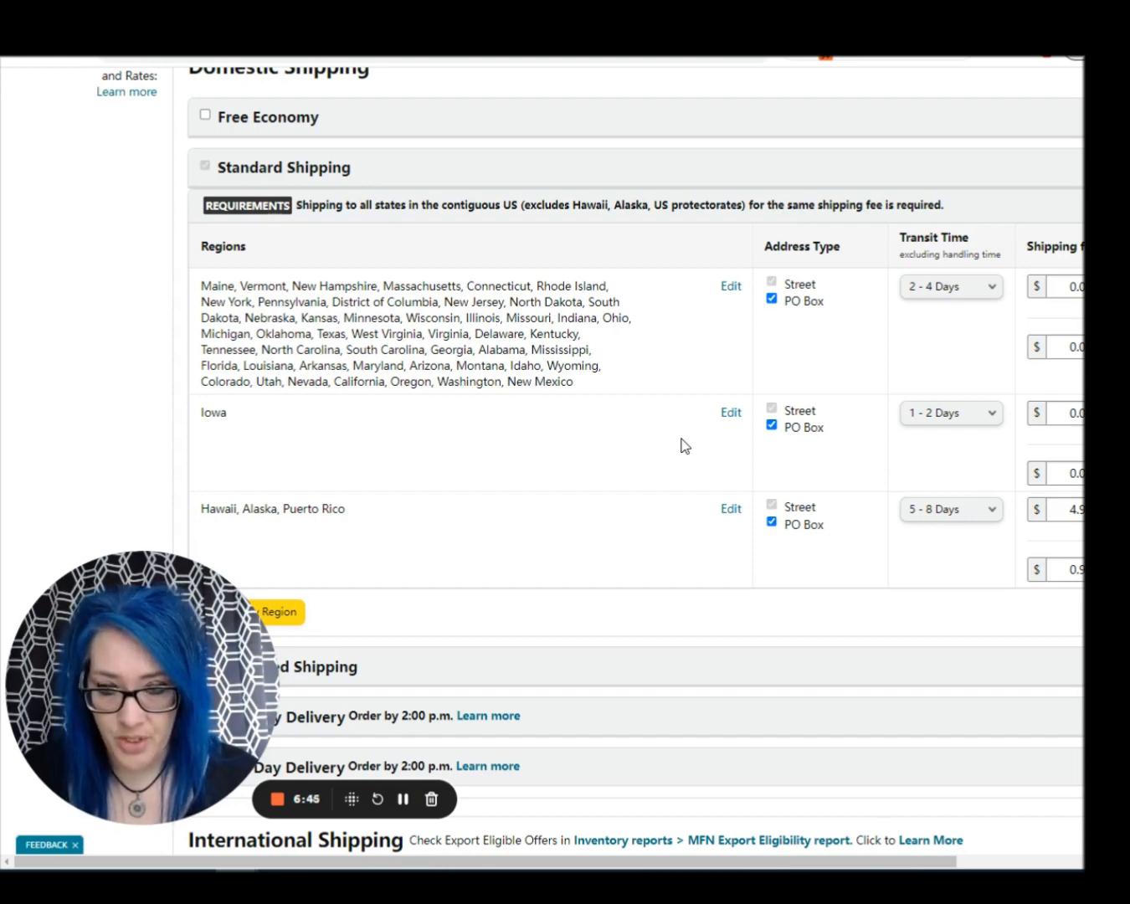
Review the transit time options offered for the Iowa region under Standard Shipping
left_click(992, 418)
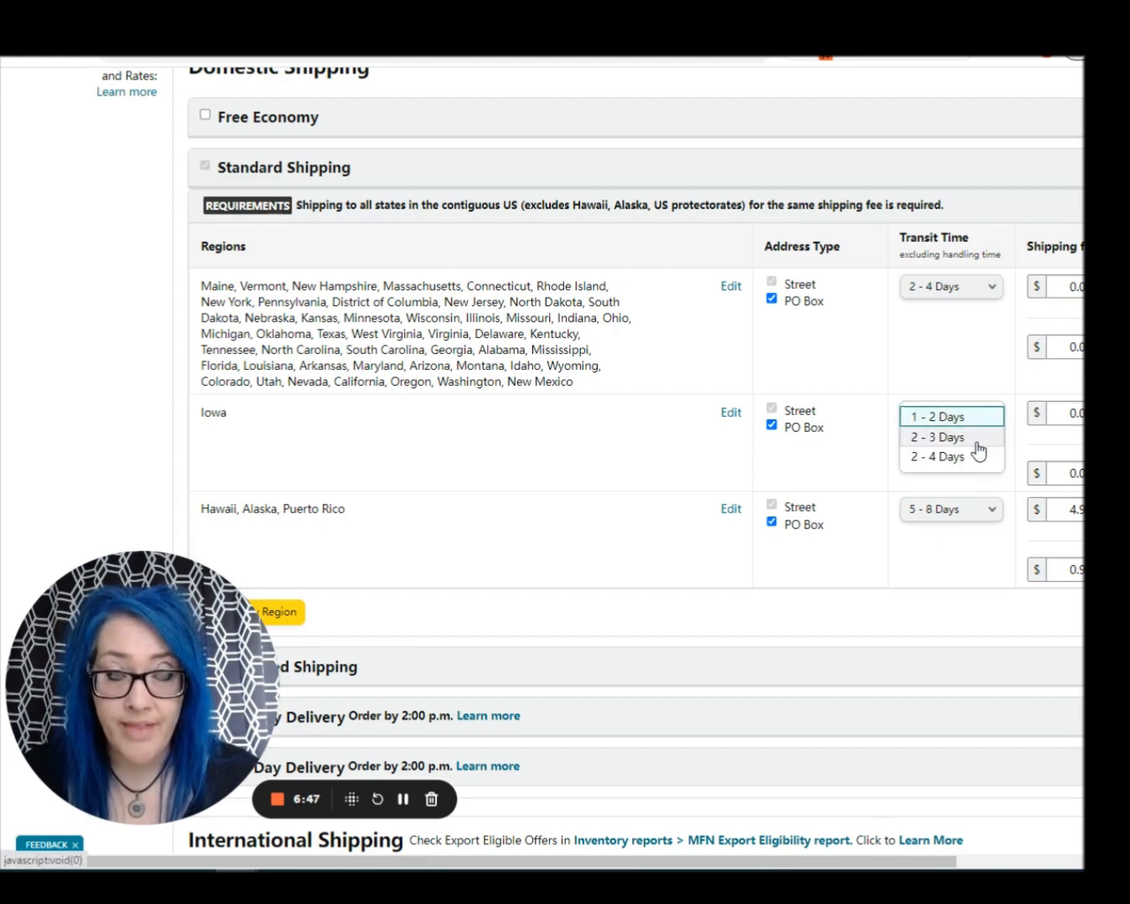
left_click(974, 424)
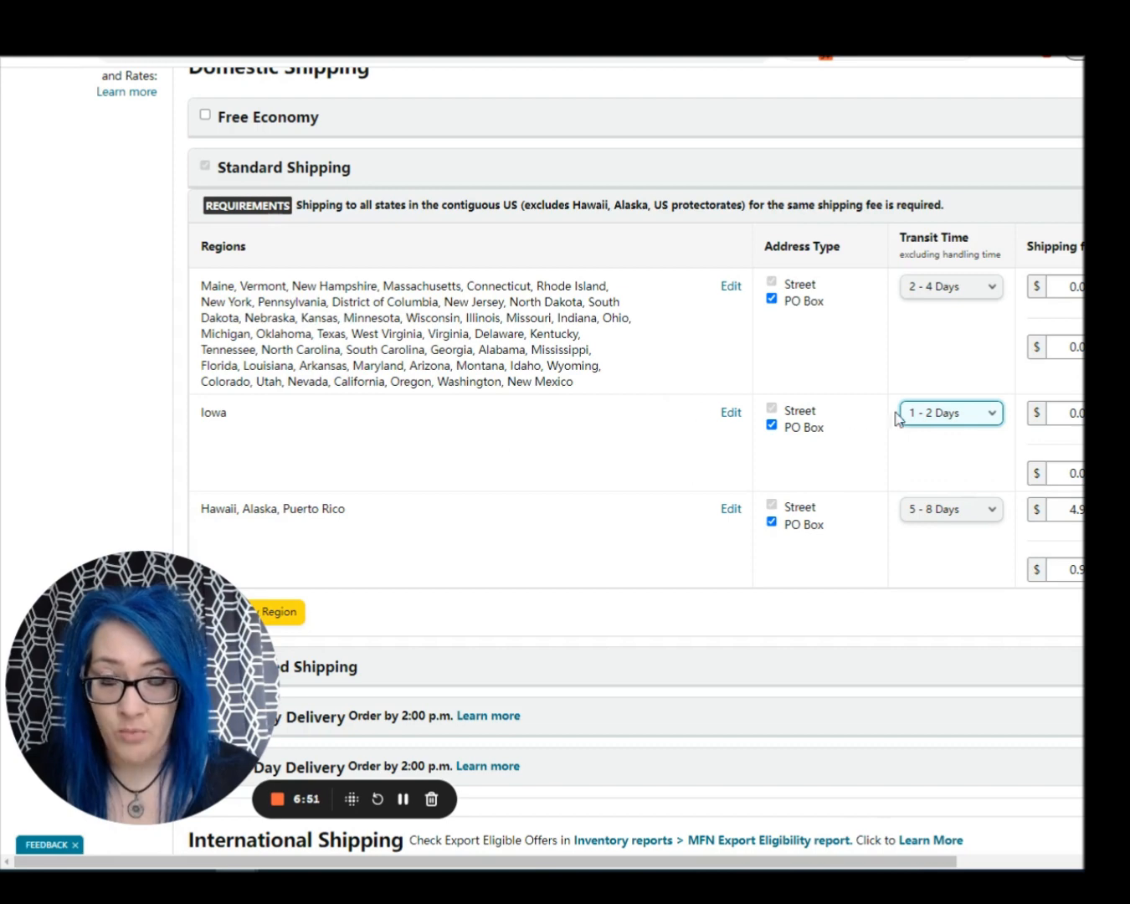
left_click(978, 423)
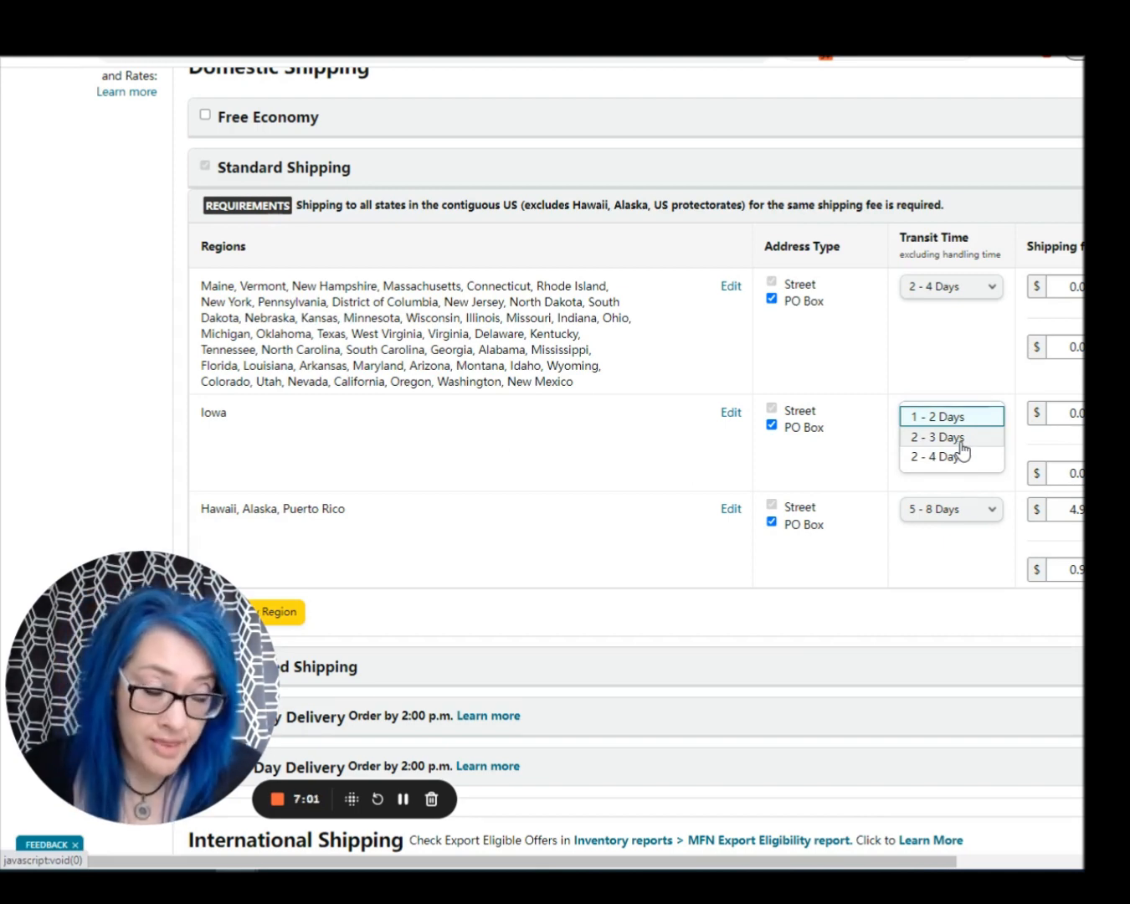
left_click(891, 445)
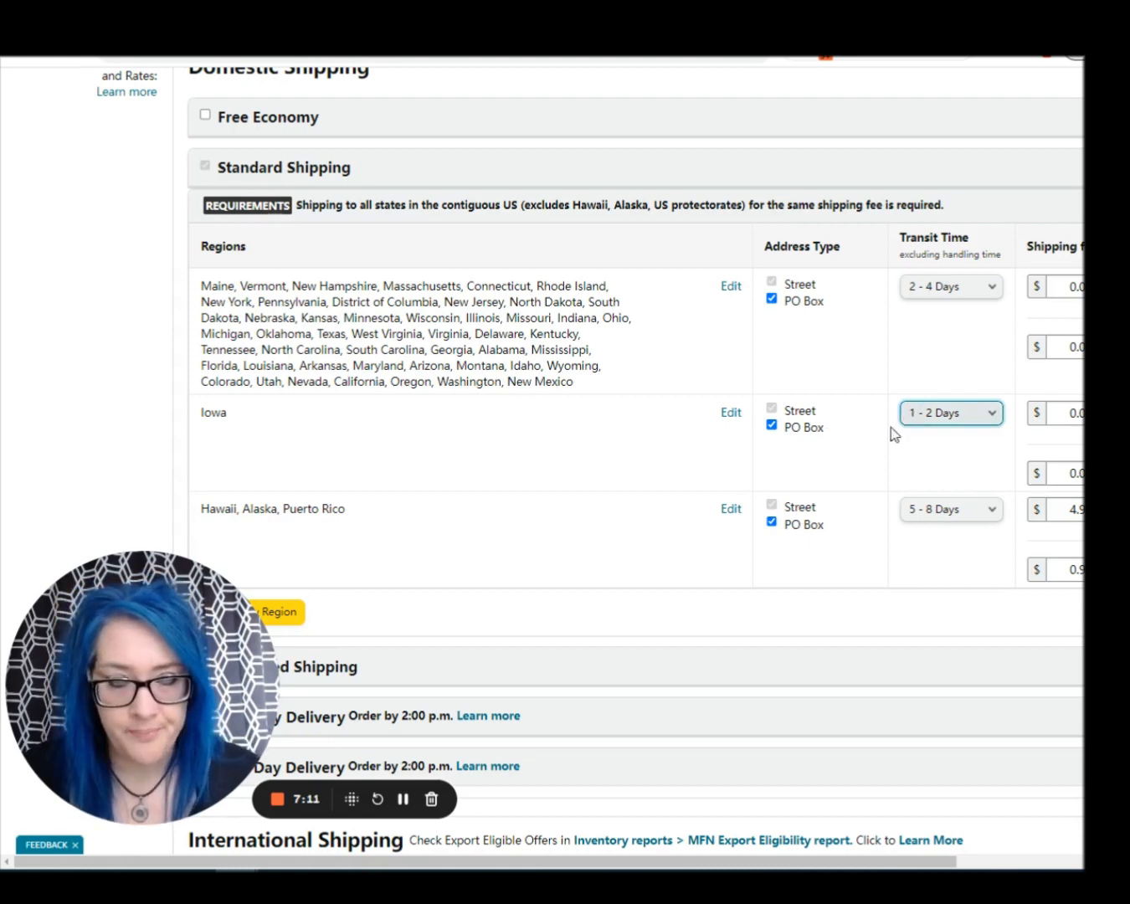
Edit the 2 - 4 Days Standard Shipping region, checking the USPS zone map, and exclude all West, South and North East states
left_click(730, 291)
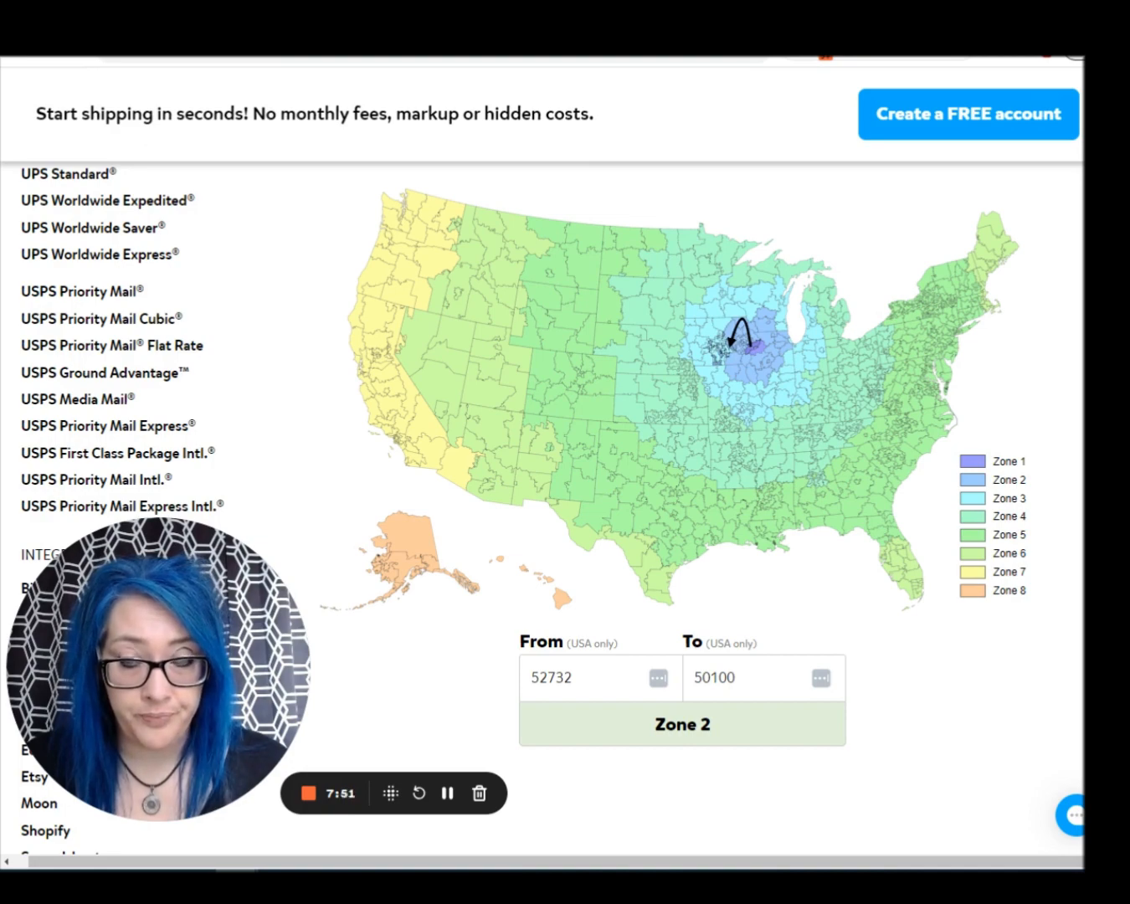
left_click(544, 36)
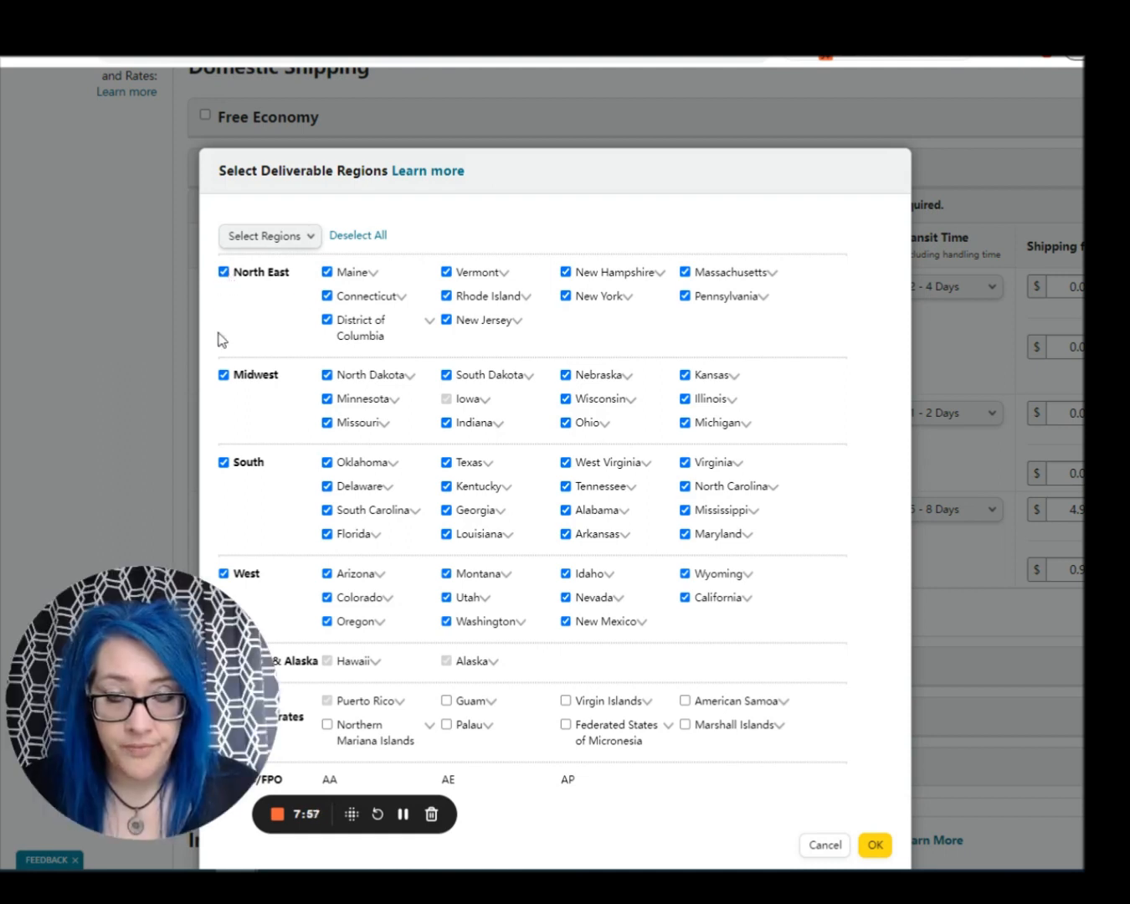
scroll(419, 509, "down", 1)
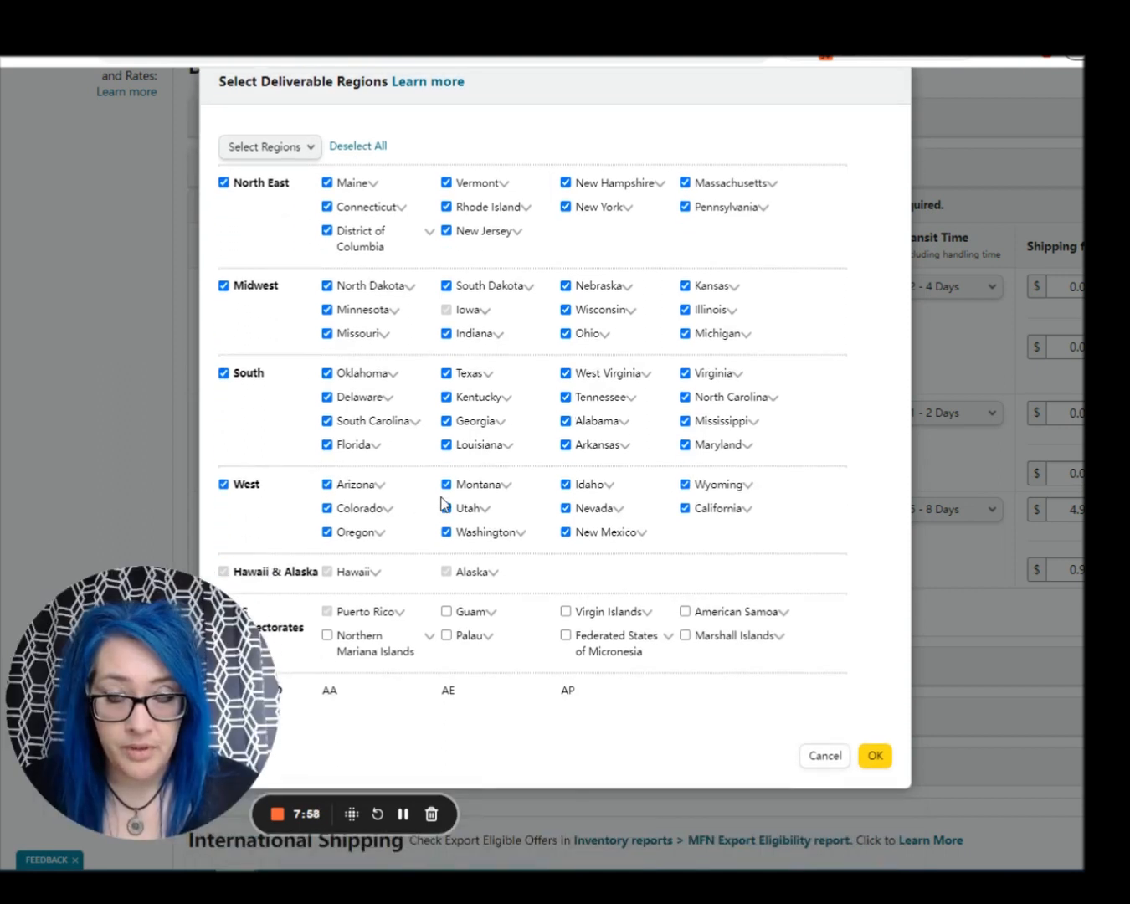
left_click(222, 484)
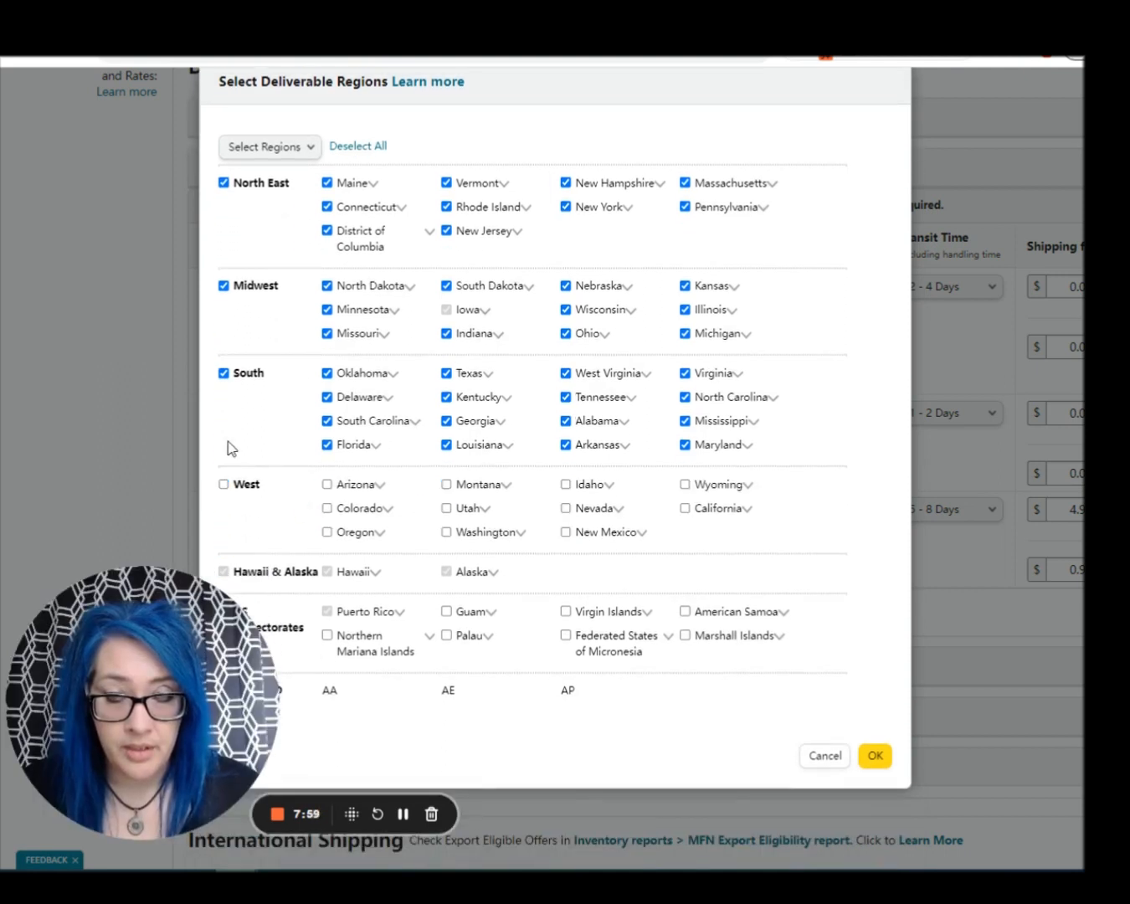
left_click(222, 374)
left_click(223, 182)
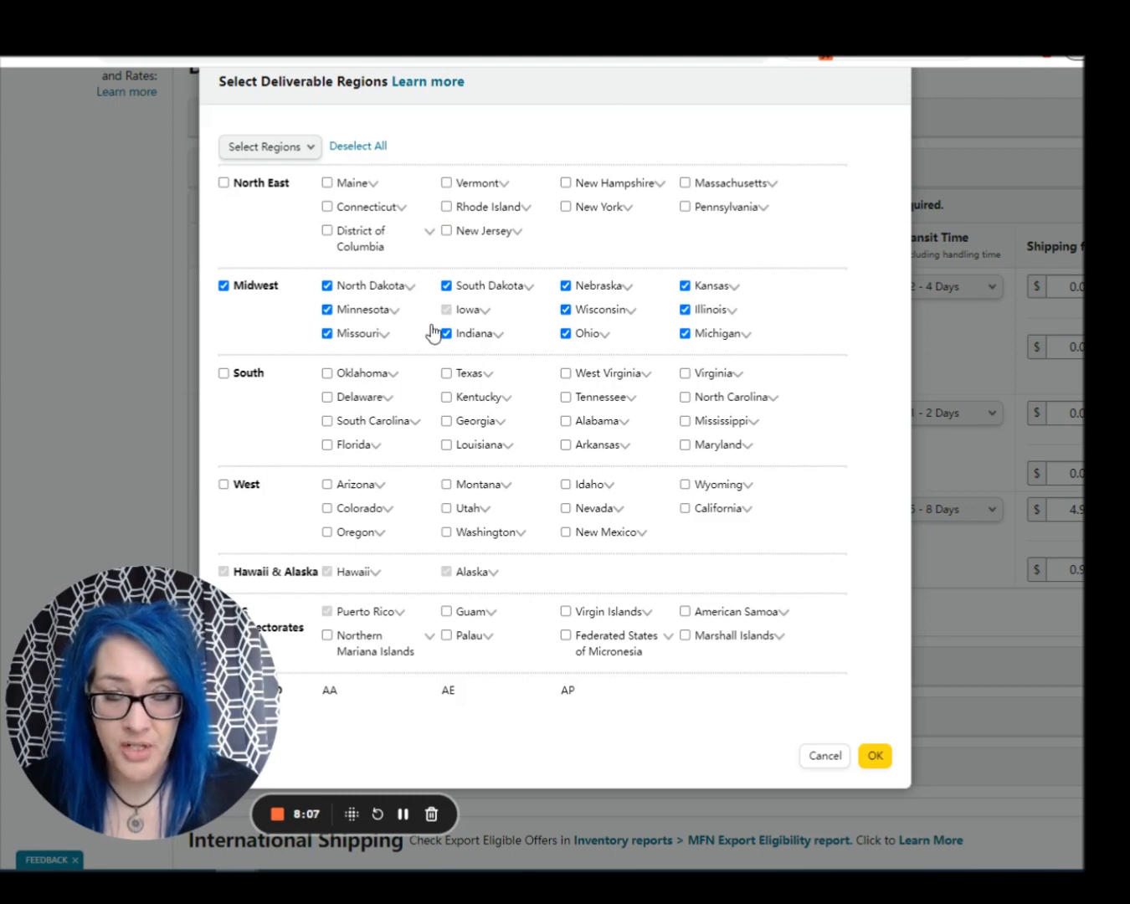
Compare North Dakota's eastern and western subregions with the USPS zone map and the Adobe Stock state map
left_click(411, 287)
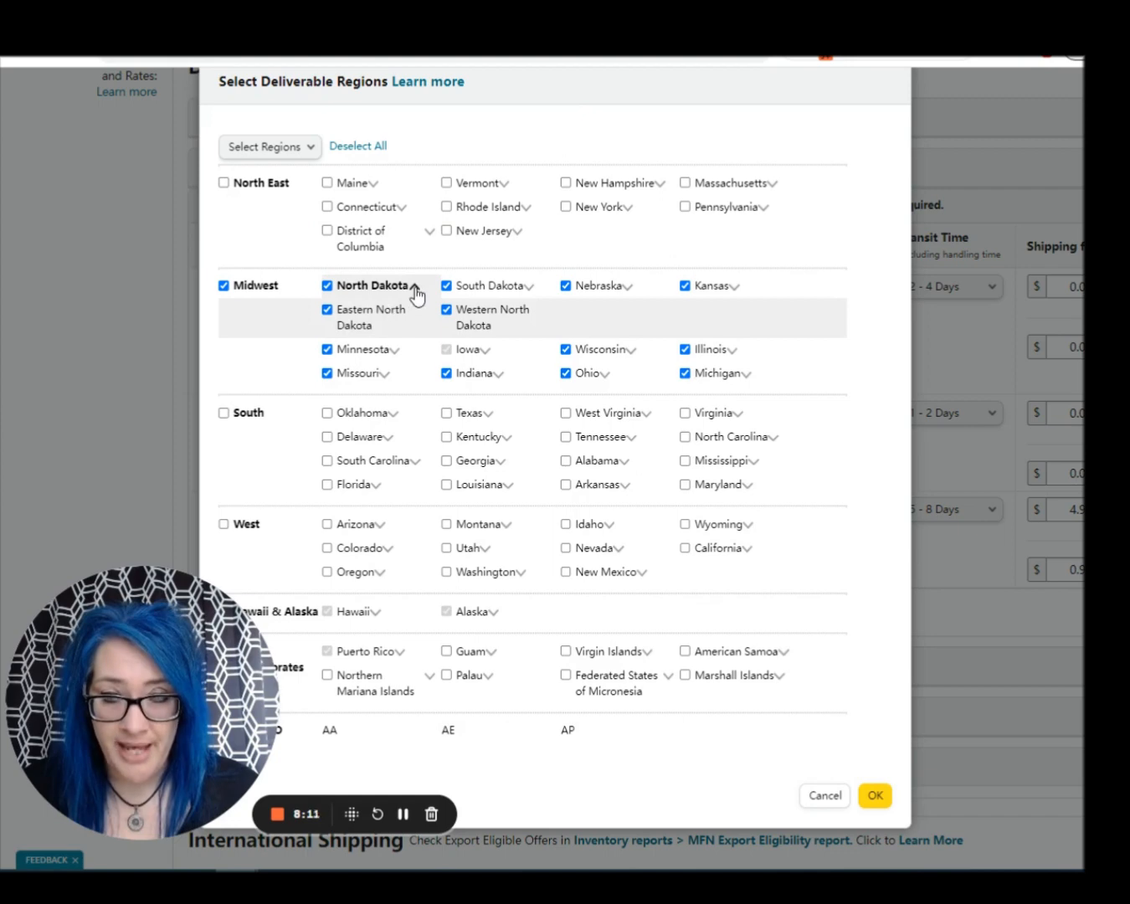
left_click(414, 288)
left_click(412, 289)
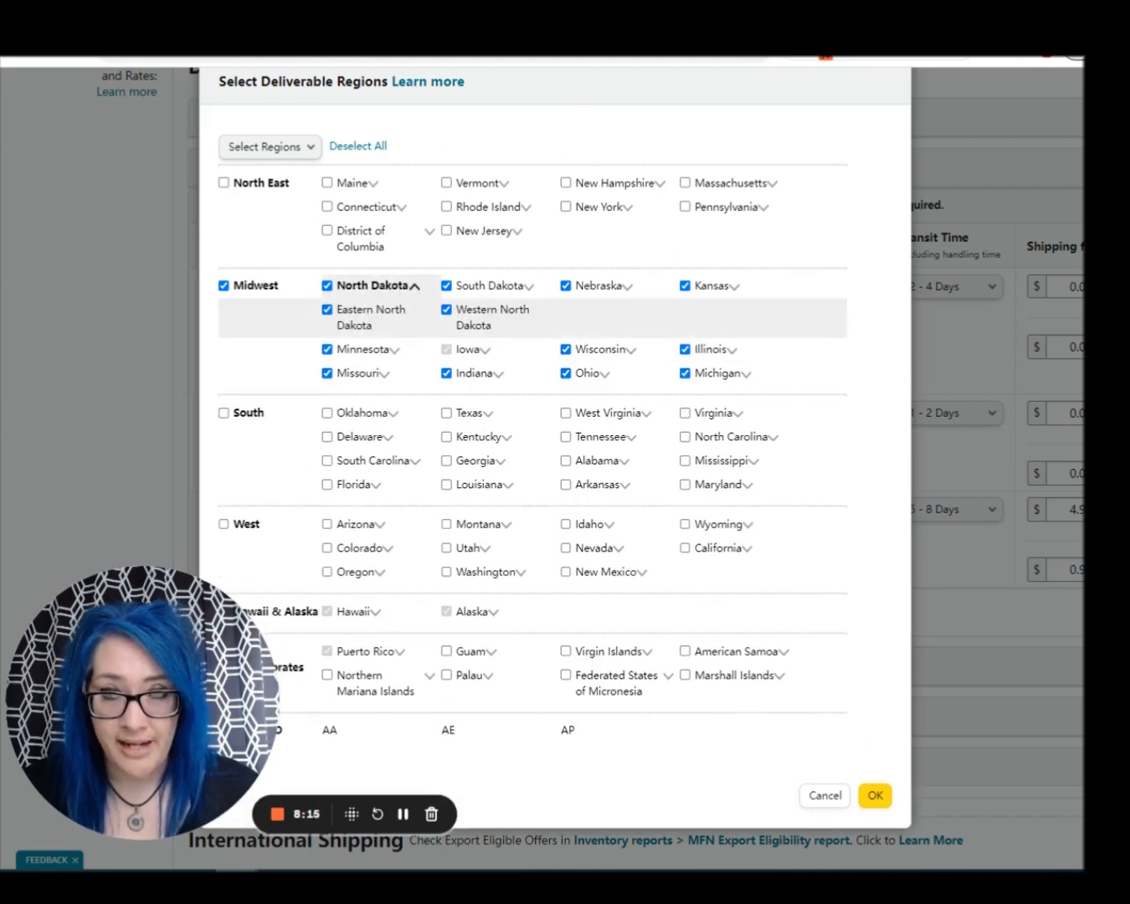
left_click(511, 26)
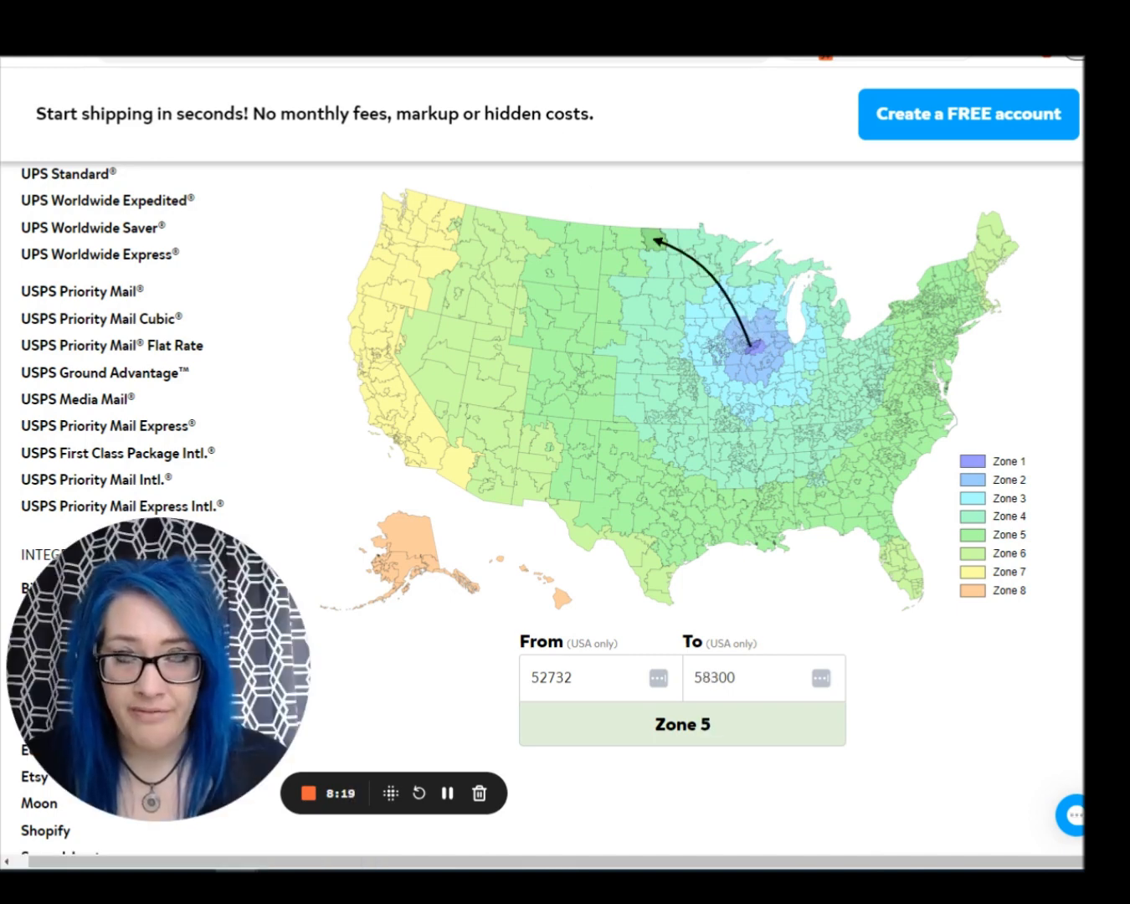
key("ctrl+Tab")
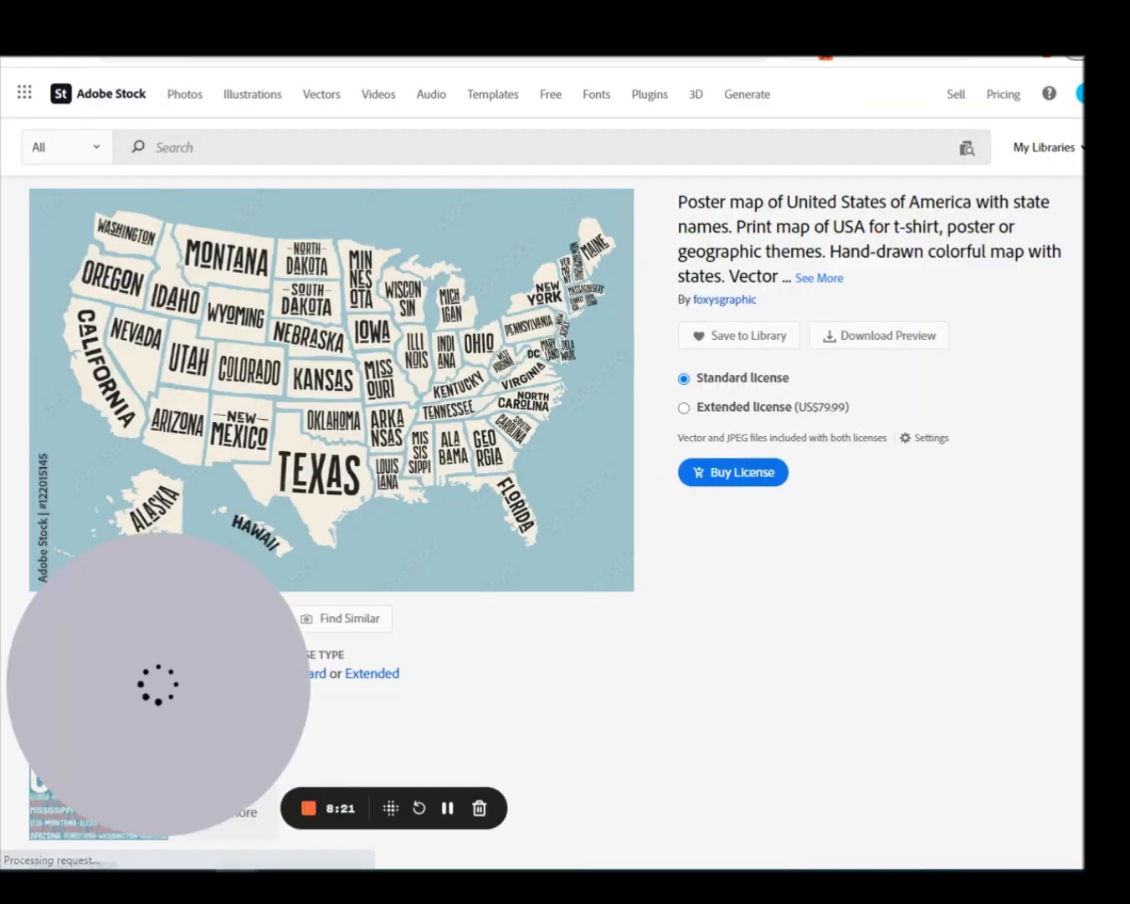
left_click(377, 27)
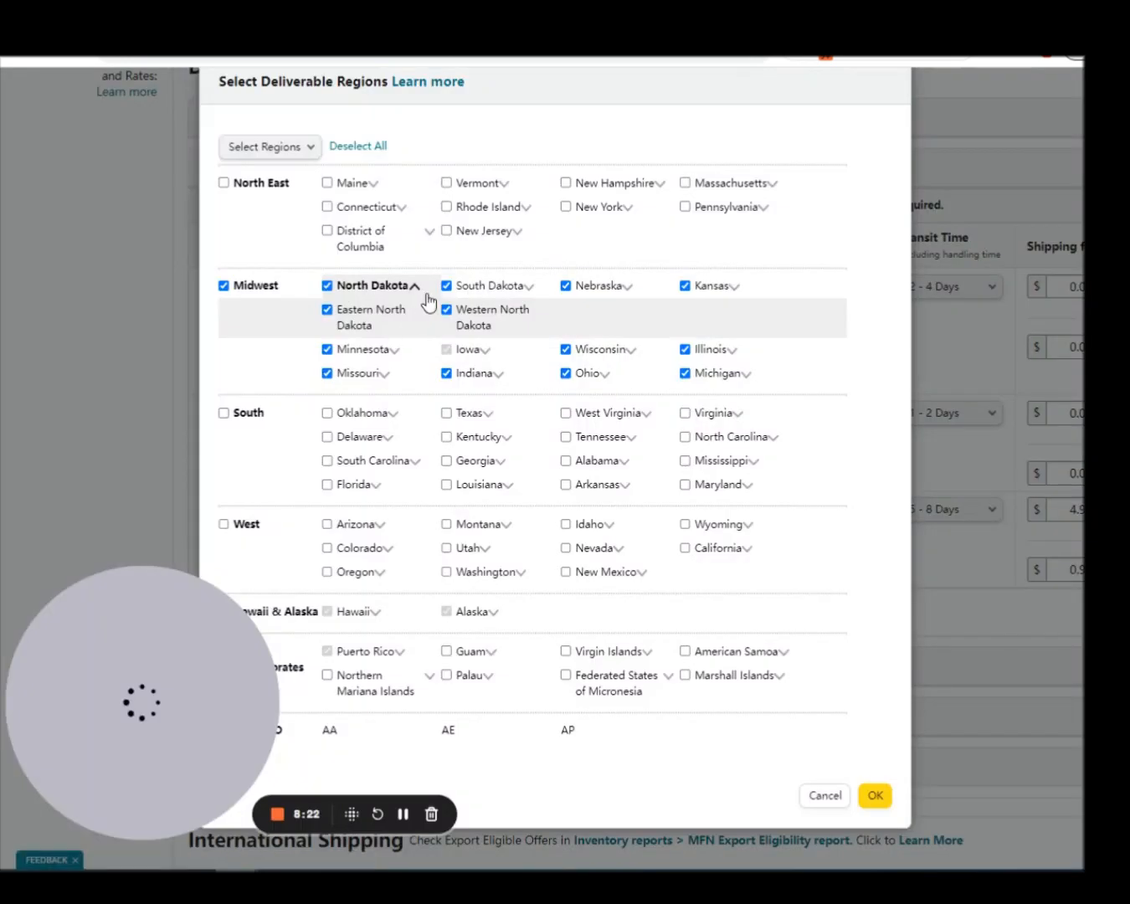
left_click(415, 287)
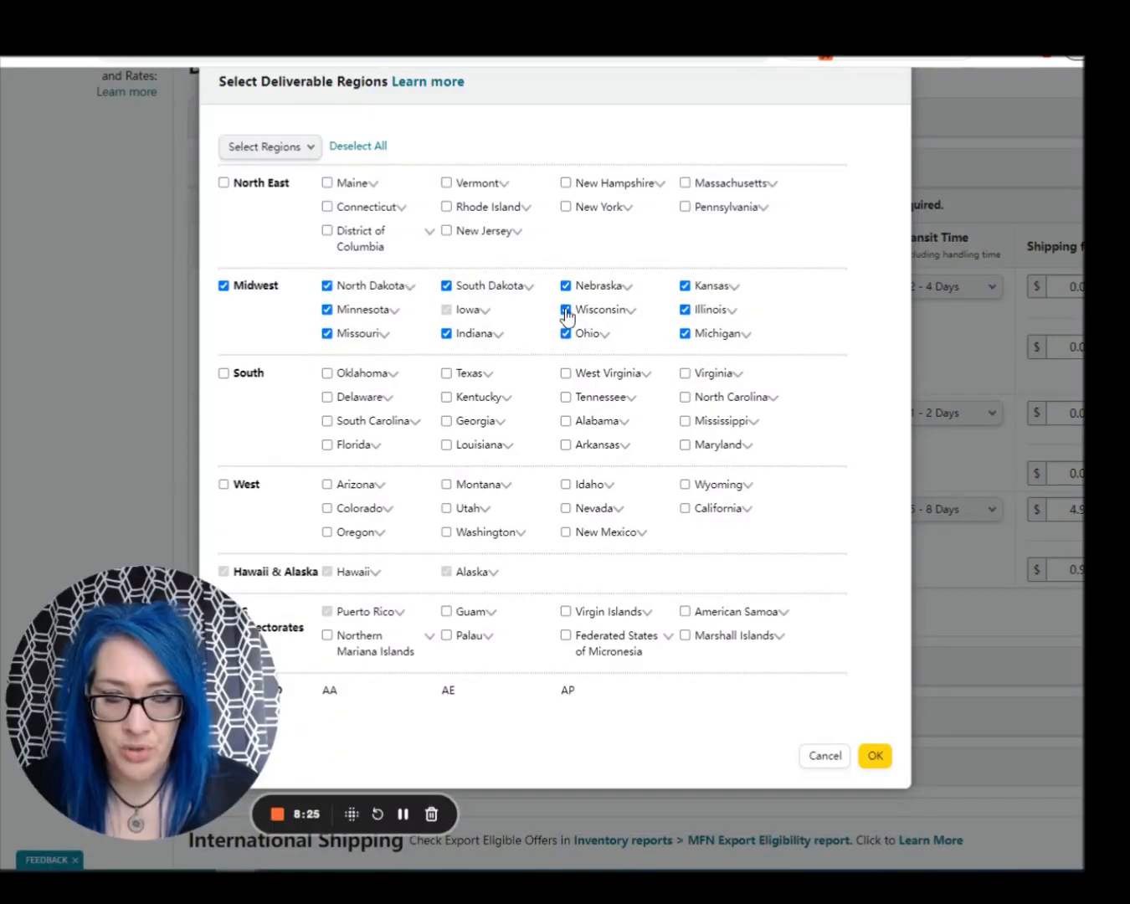
Exclude Northern Minnesota from the region, view Missouri's subregions and consult the USPS zone map
left_click(395, 310)
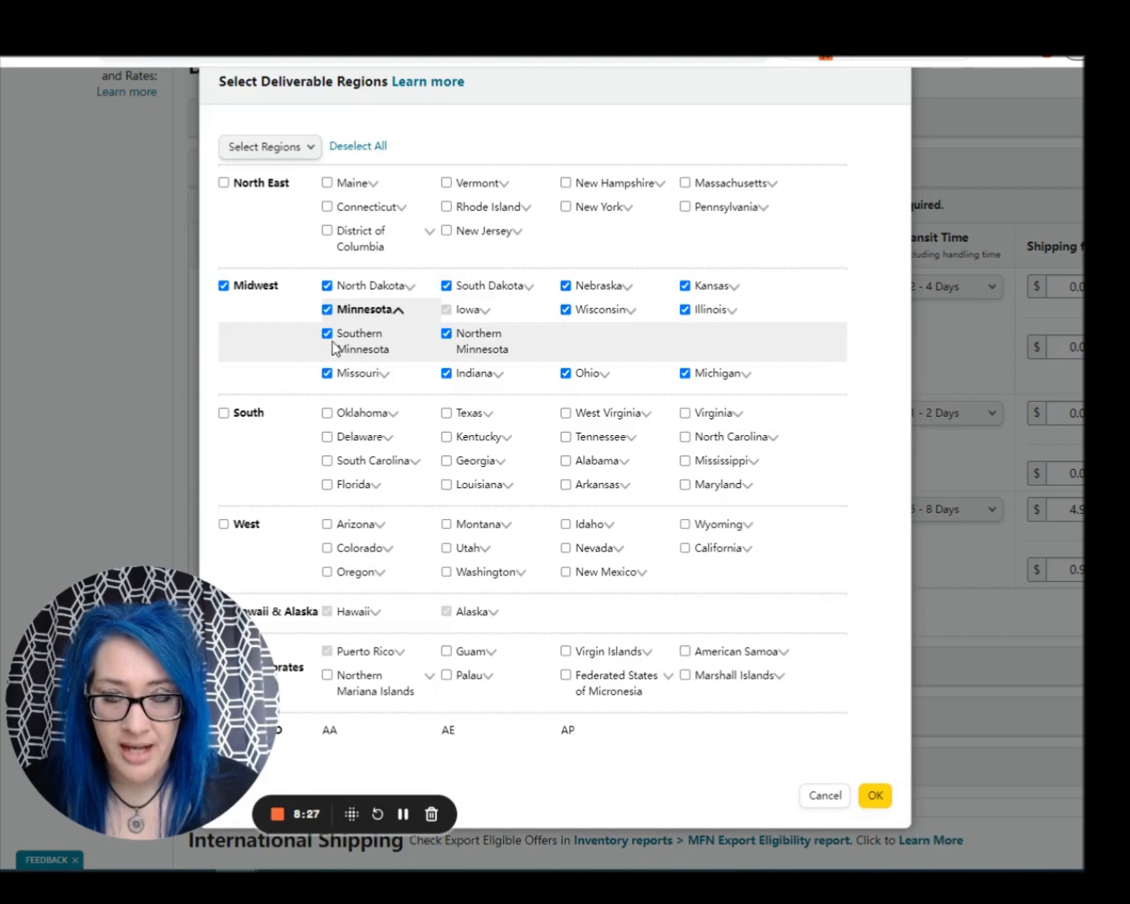
left_click(446, 332)
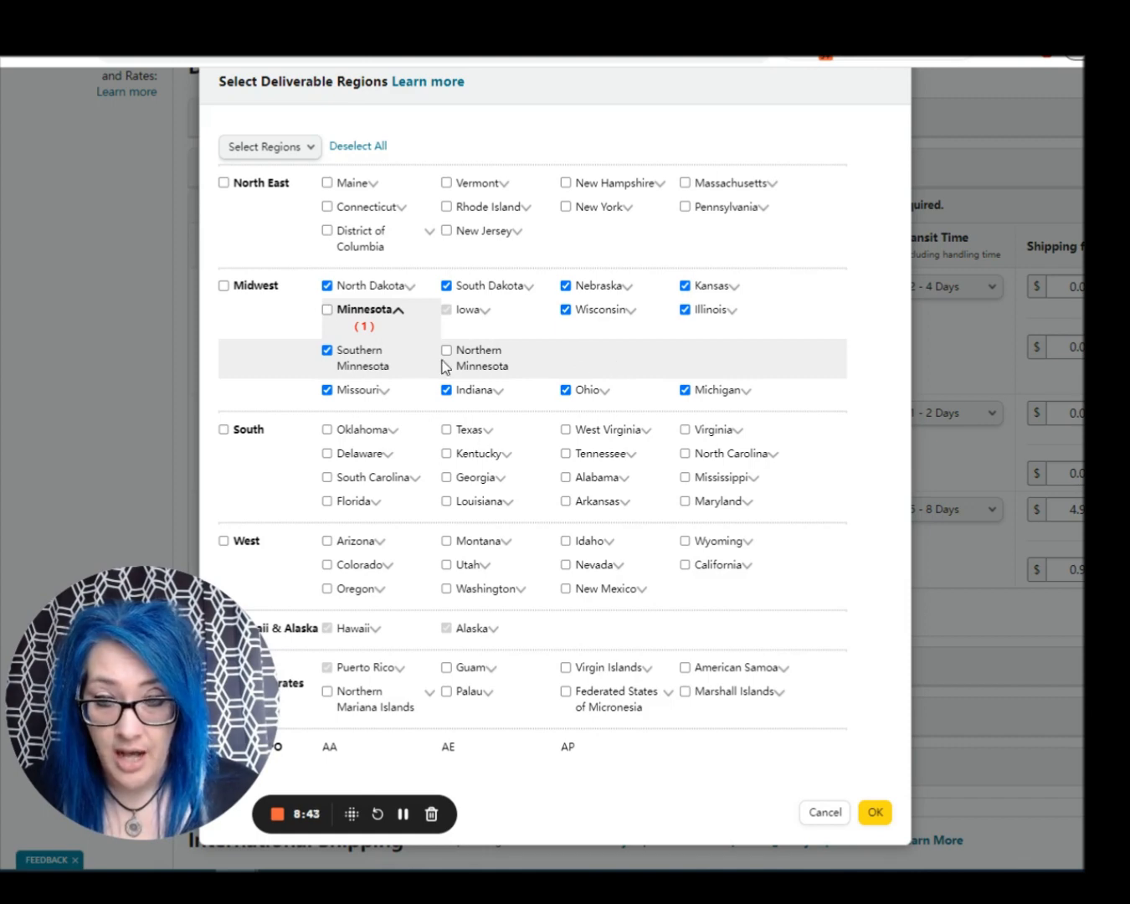
left_click(385, 391)
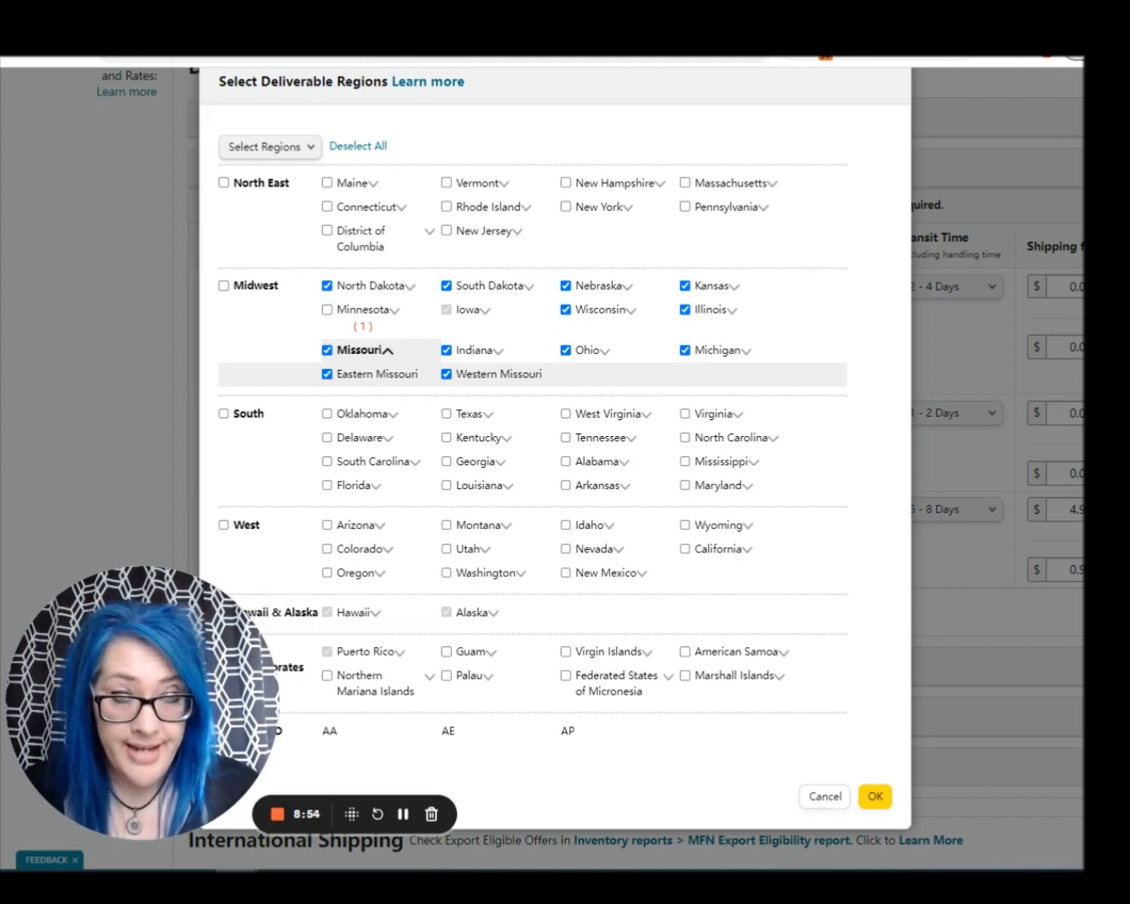
left_click(418, 25)
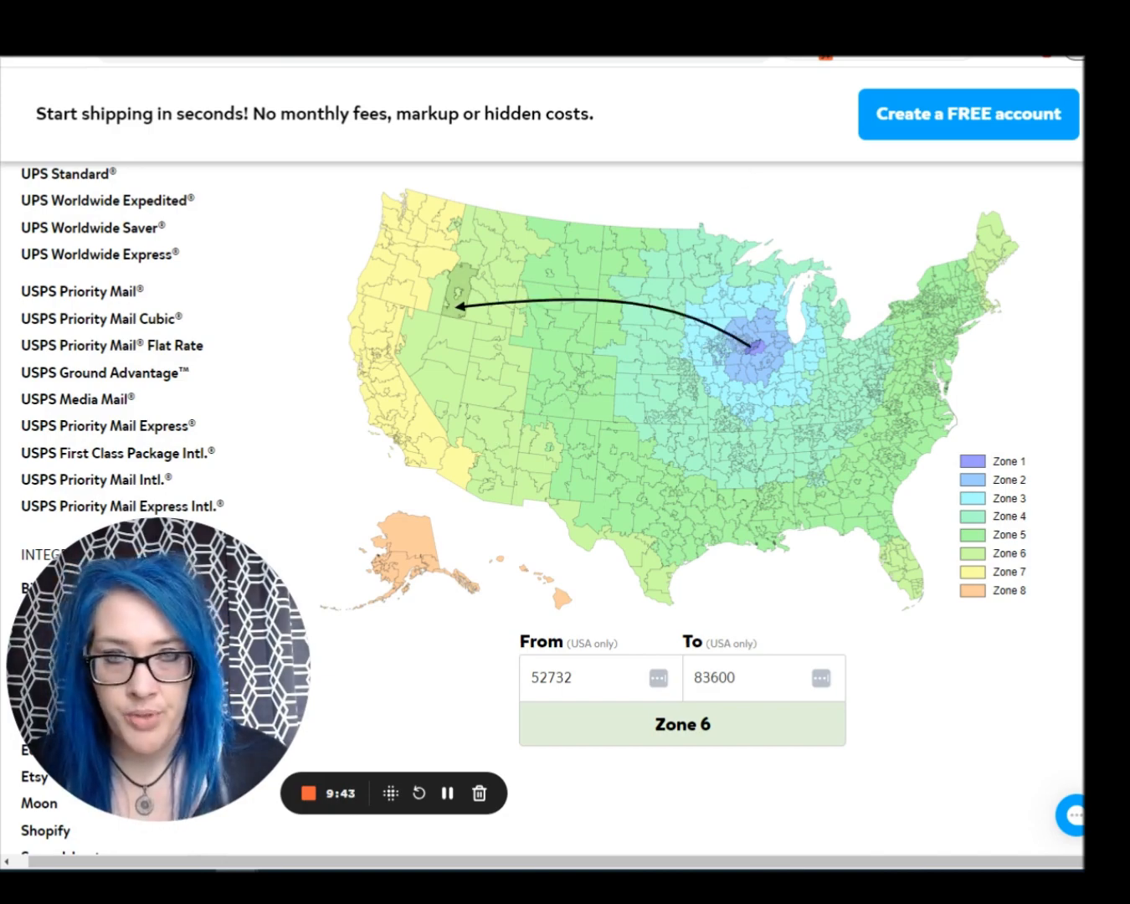
left_click(586, 25)
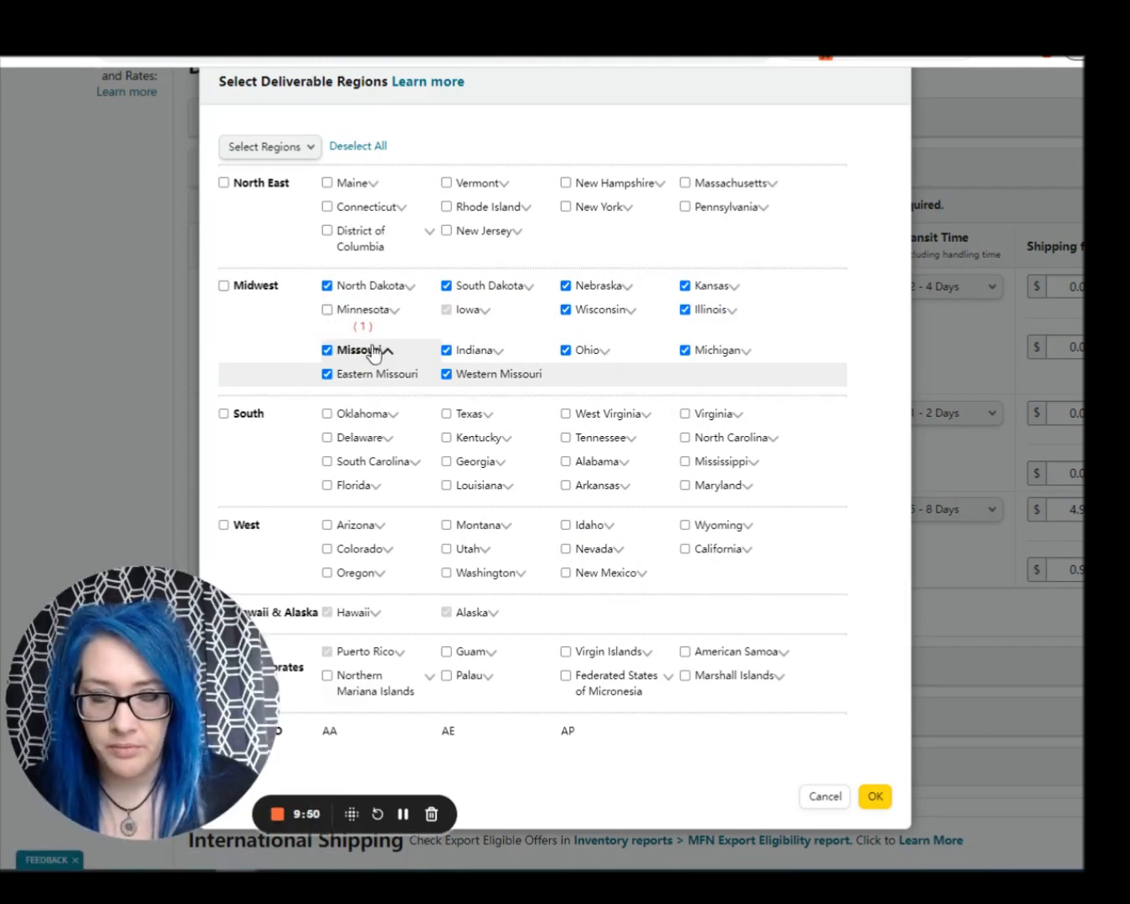
Include all of Minnesota again and confirm the Midwest states as the region
left_click(394, 311)
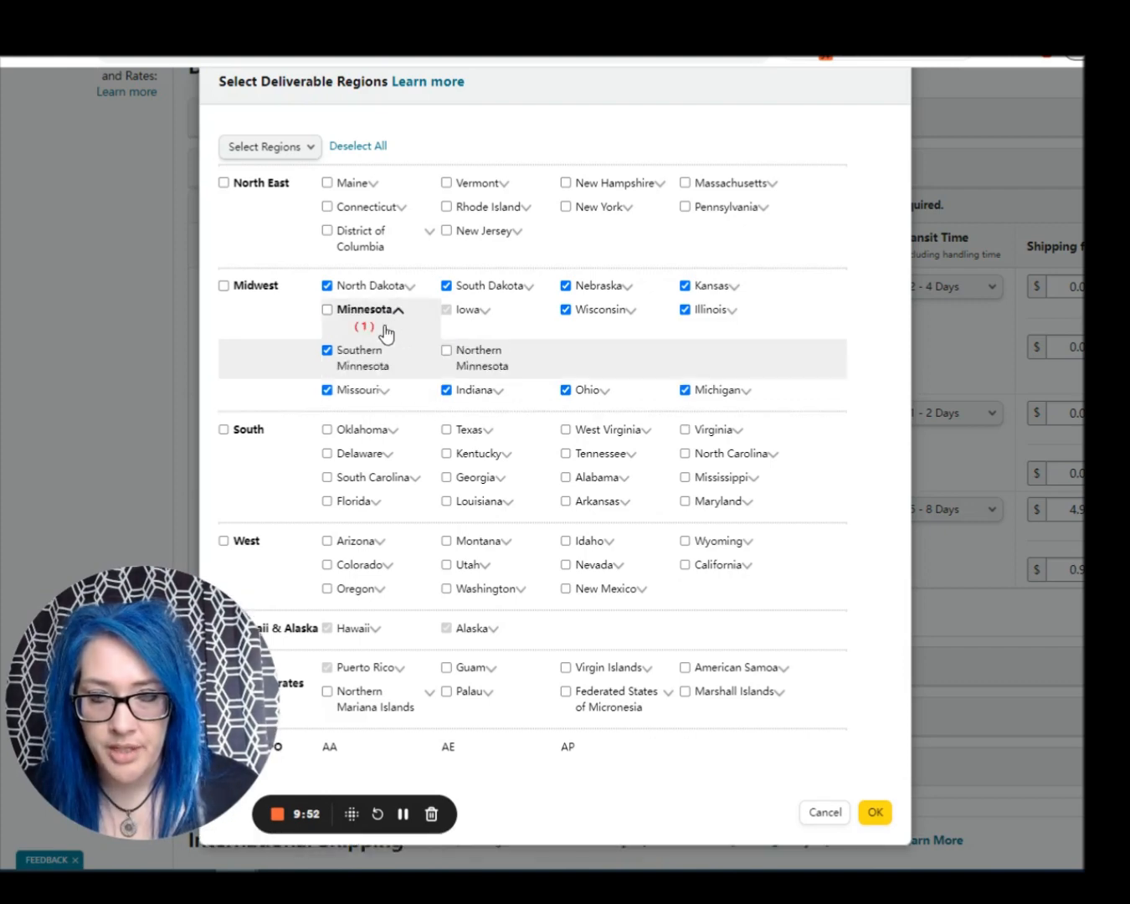
left_click(327, 310)
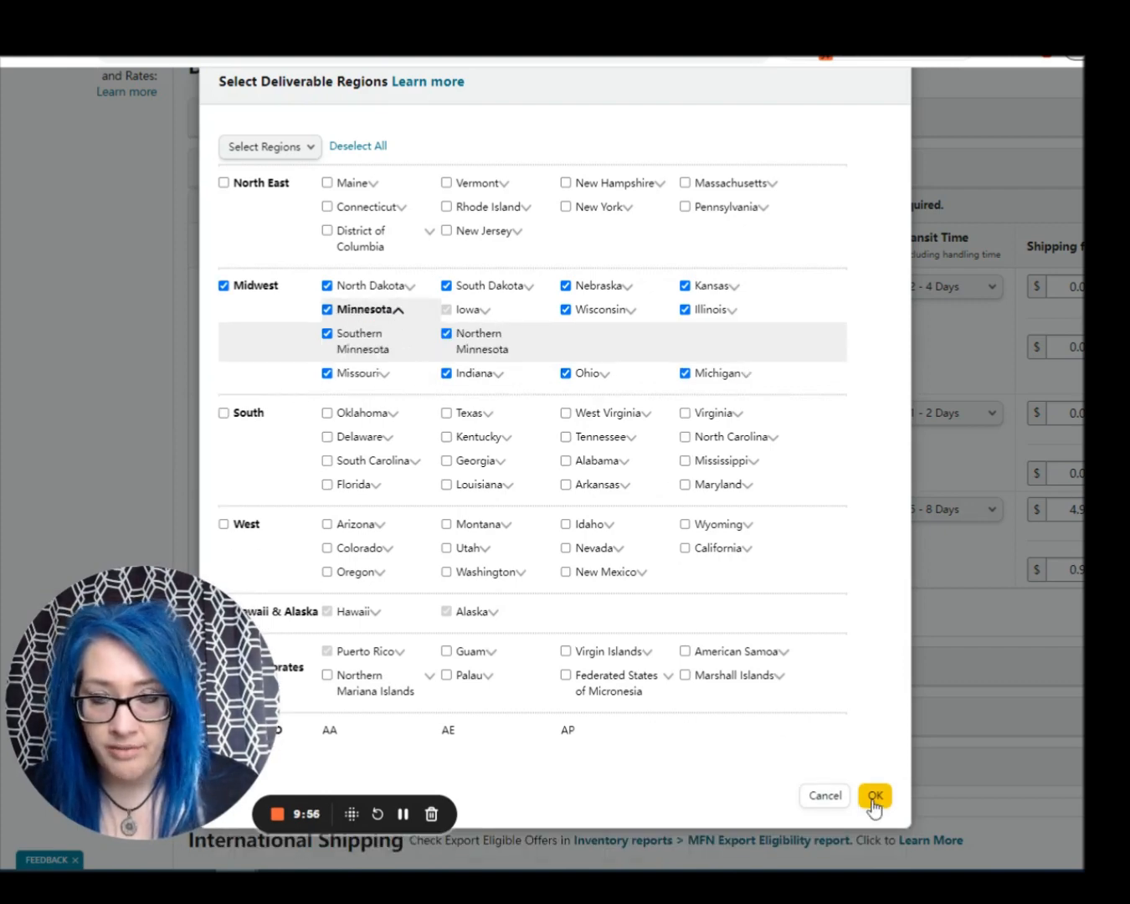
left_click(873, 798)
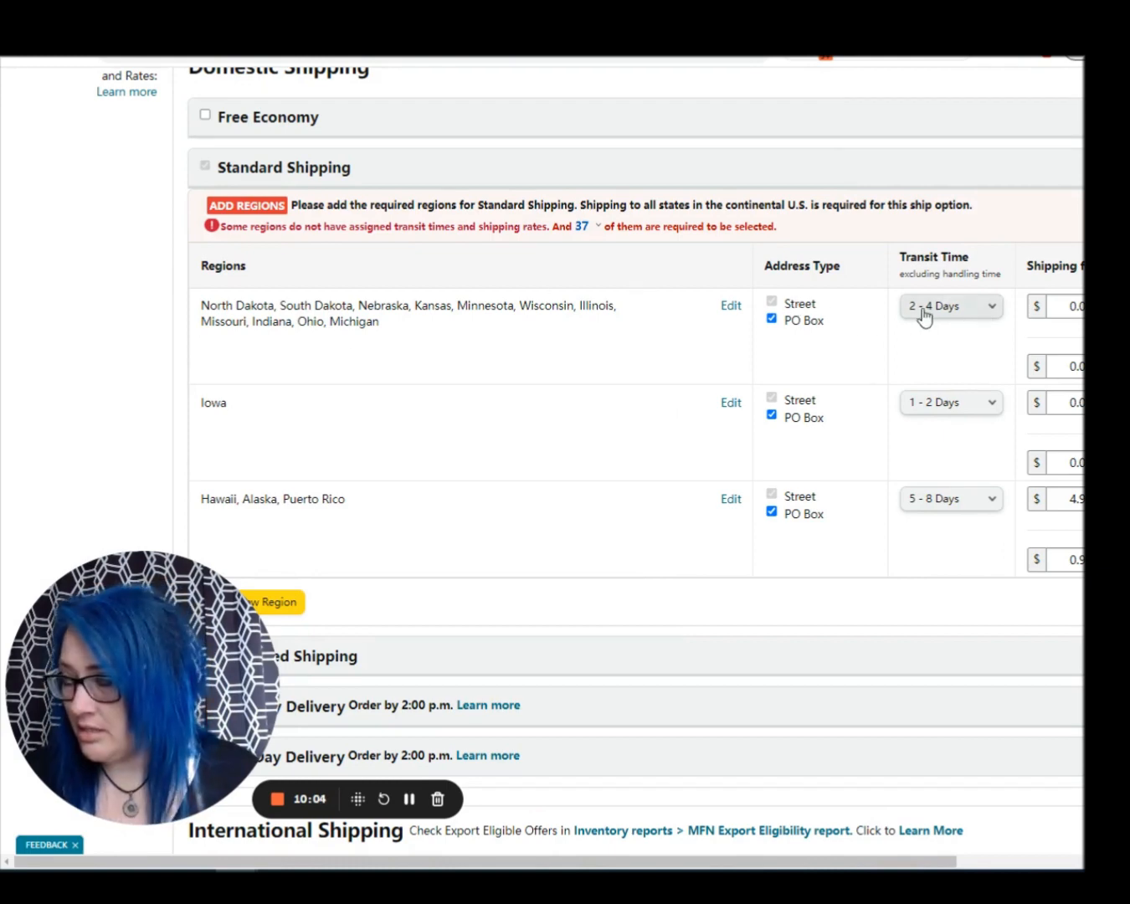
Set the Midwest region's Standard Shipping transit time to 2 - 3 Days and review the shipping fees
left_click(981, 316)
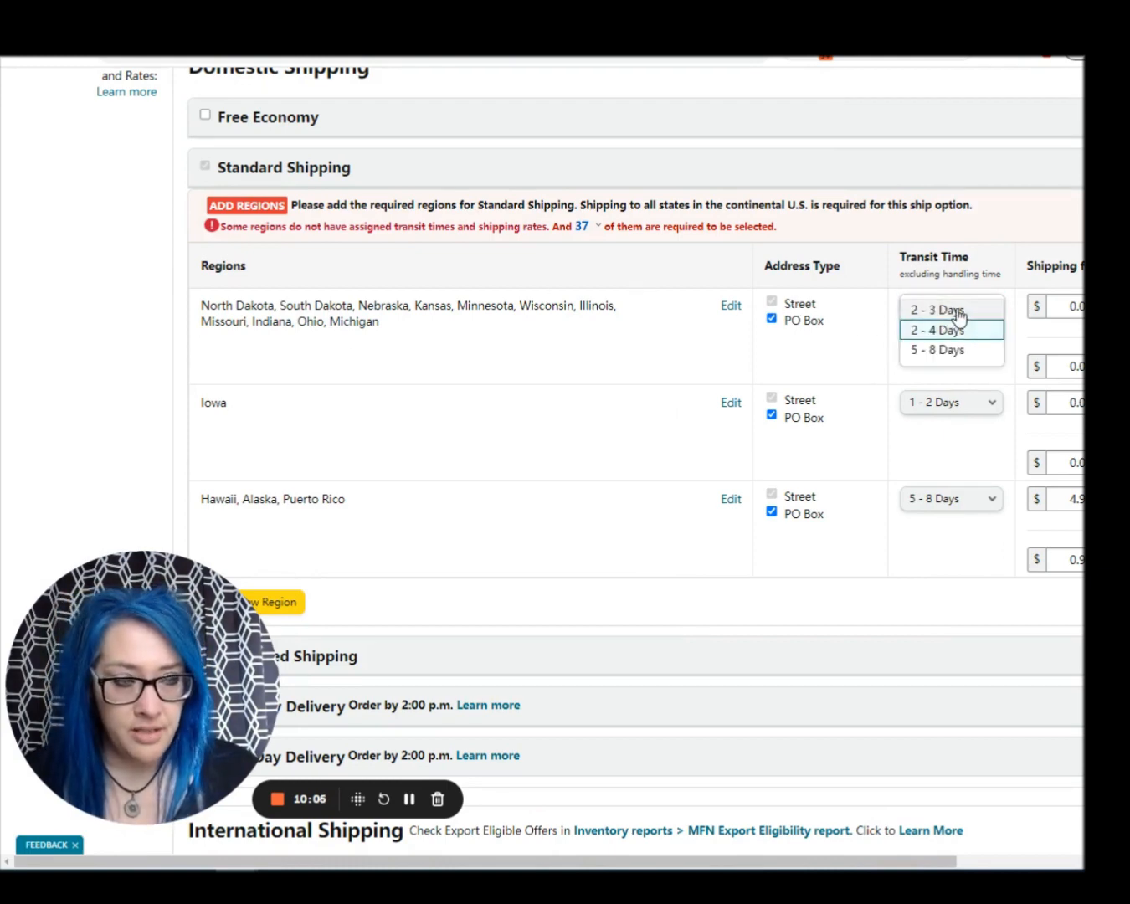
left_click(954, 310)
left_click_drag(407, 864, 542, 846)
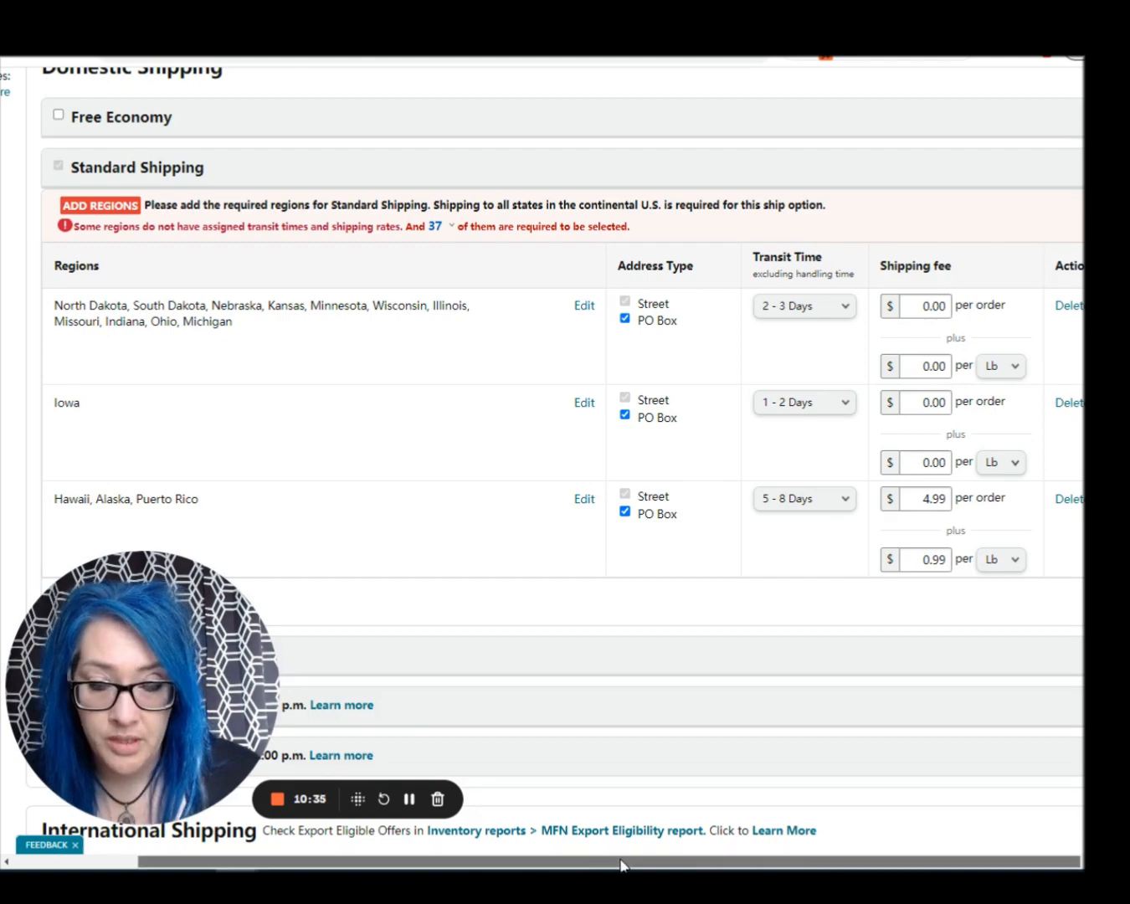
left_click_drag(622, 864, 497, 865)
Remove Hawaii, Alaska and Puerto Rico from the 5 - 8 Days Standard Shipping region and confirm
scroll(711, 535, "down", 2)
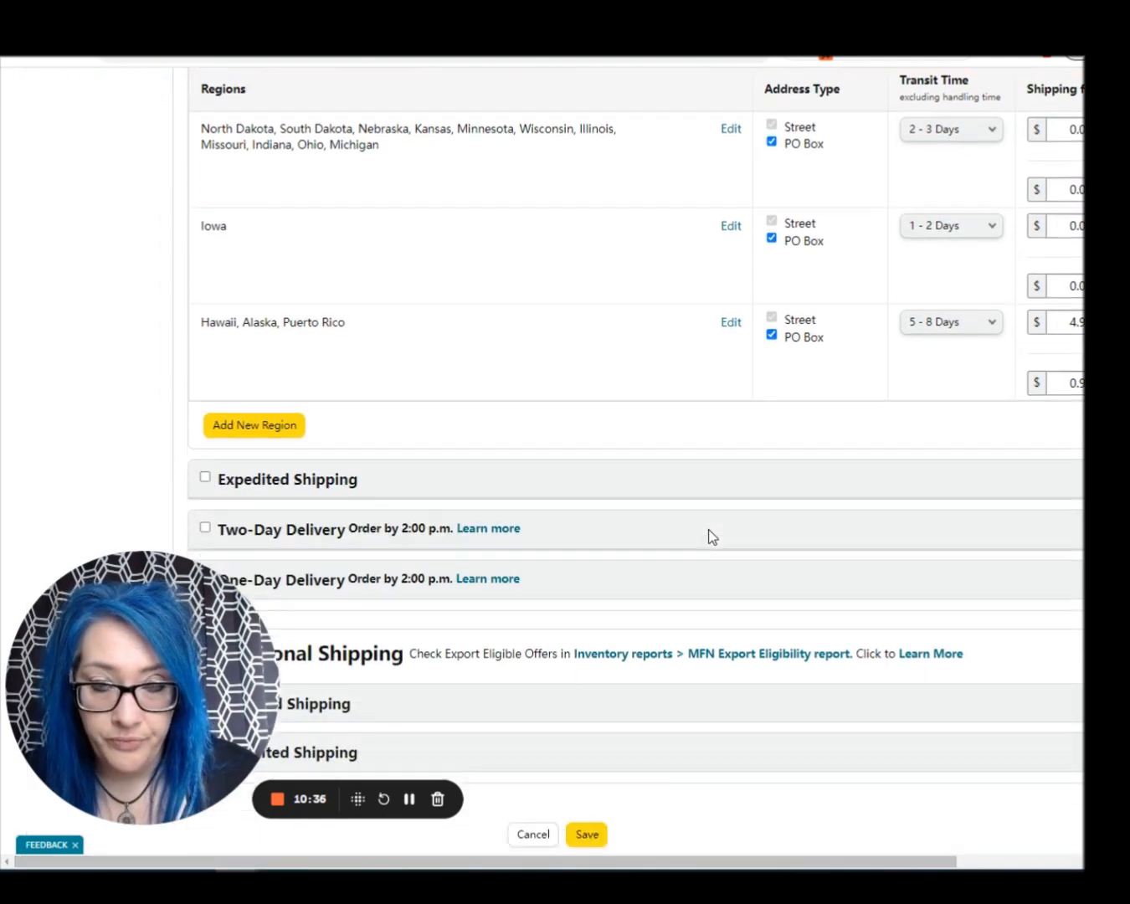
scroll(708, 536, "up", 1)
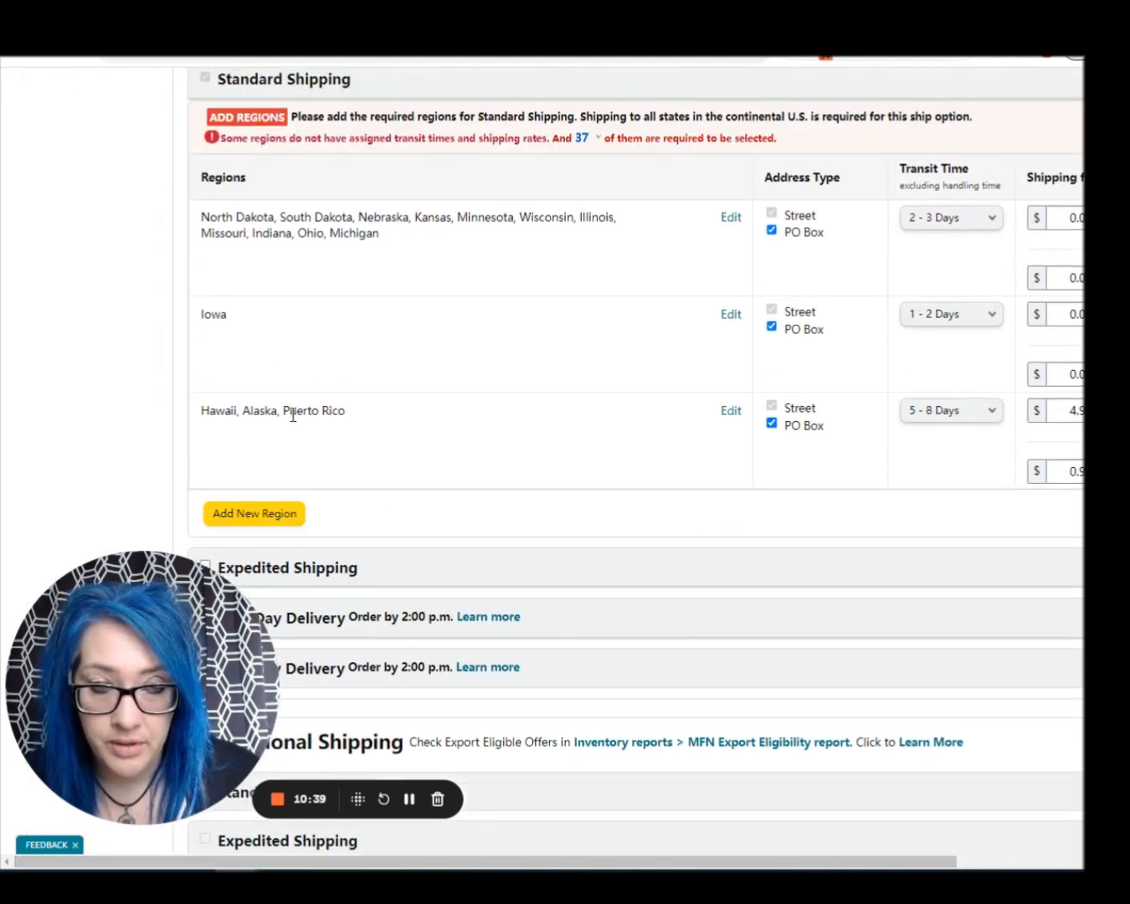
left_click(731, 412)
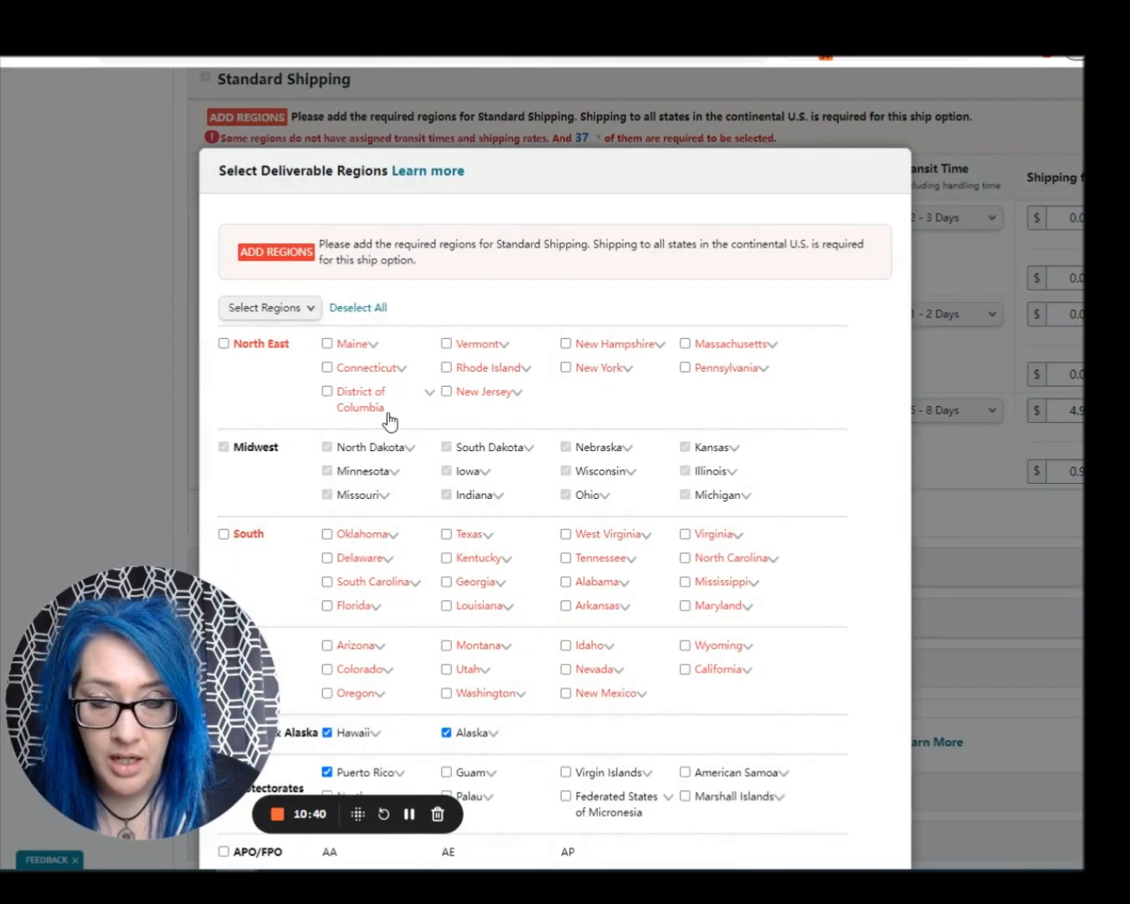
scroll(554, 412, "down", 2)
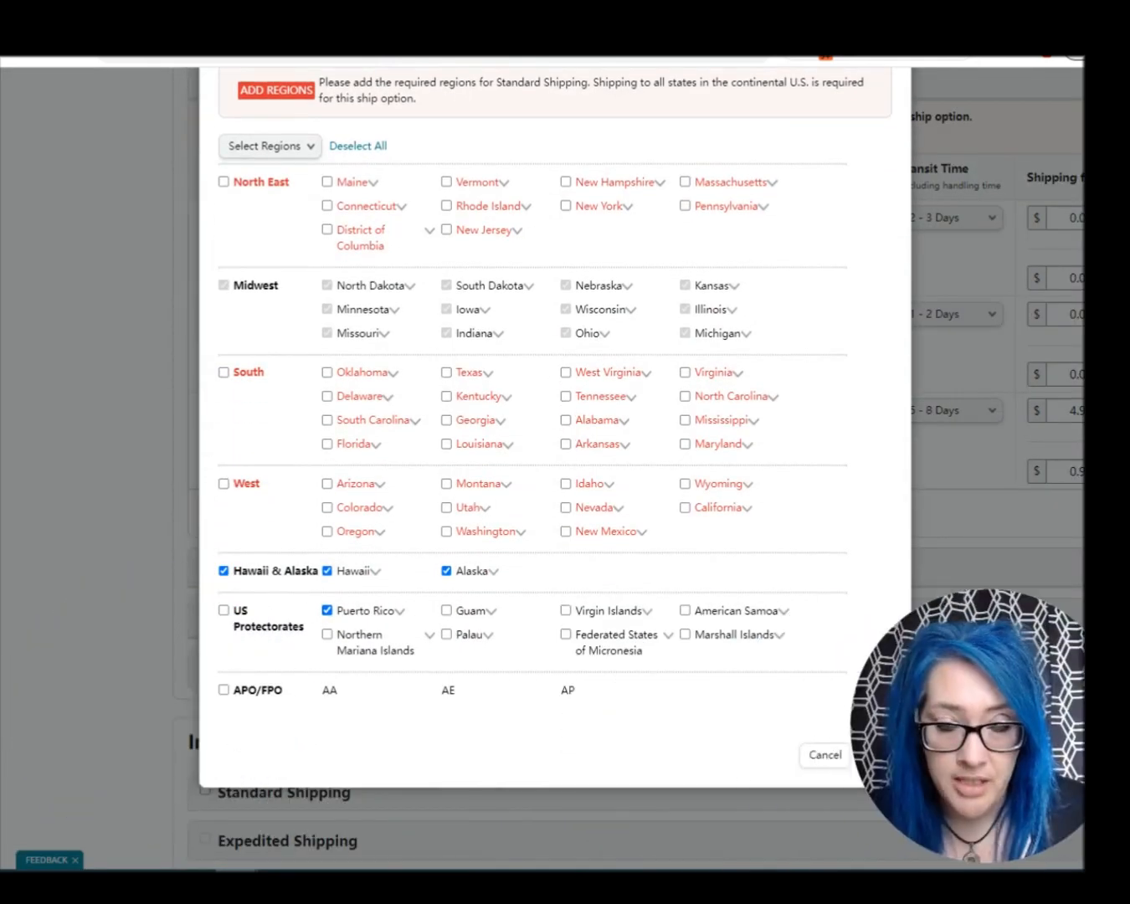
left_click(224, 571)
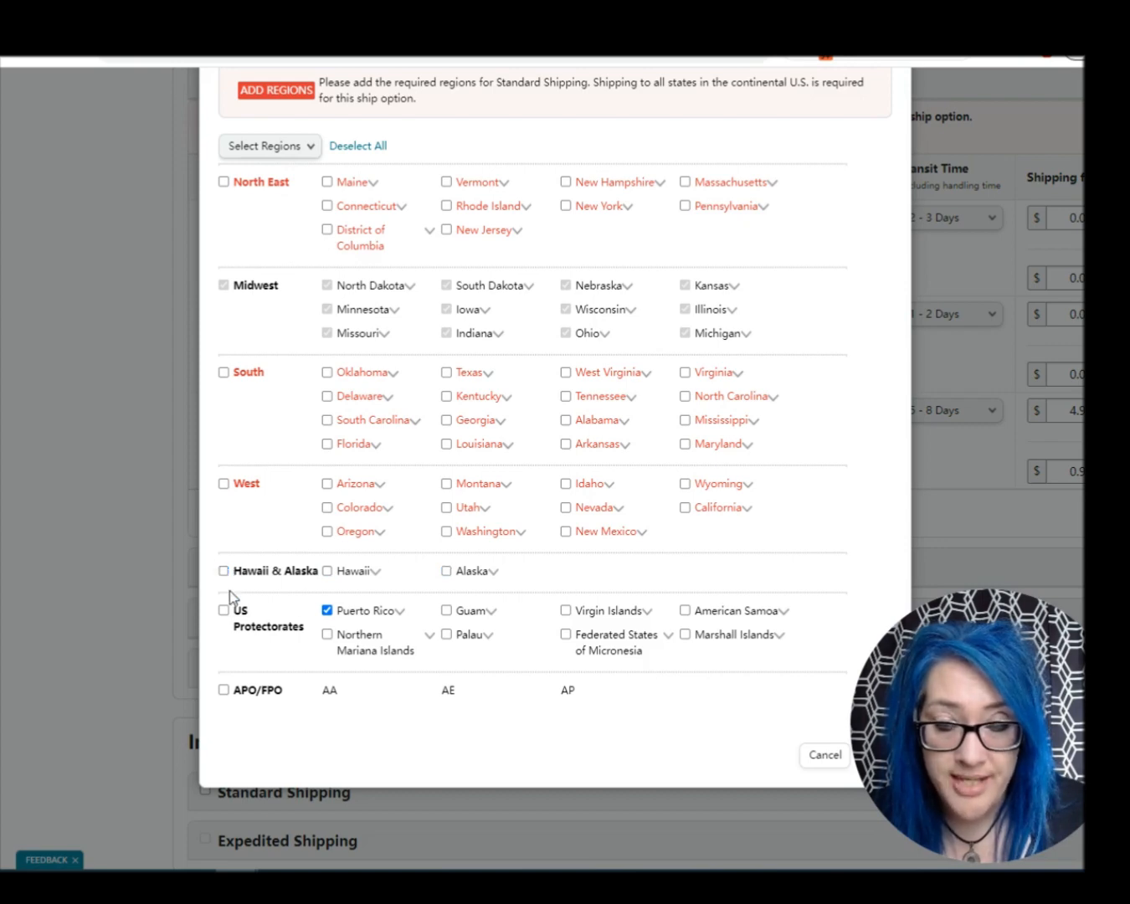
left_click(326, 609)
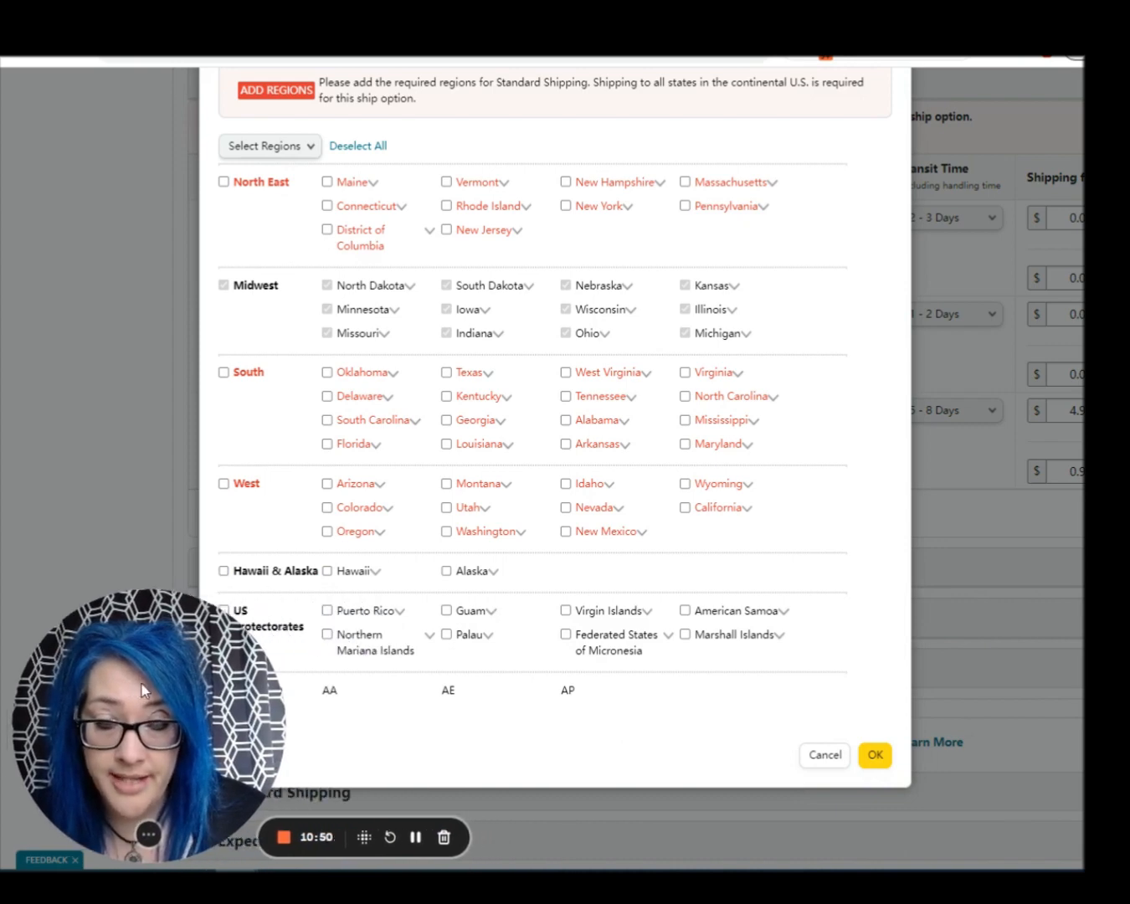
left_click(875, 757)
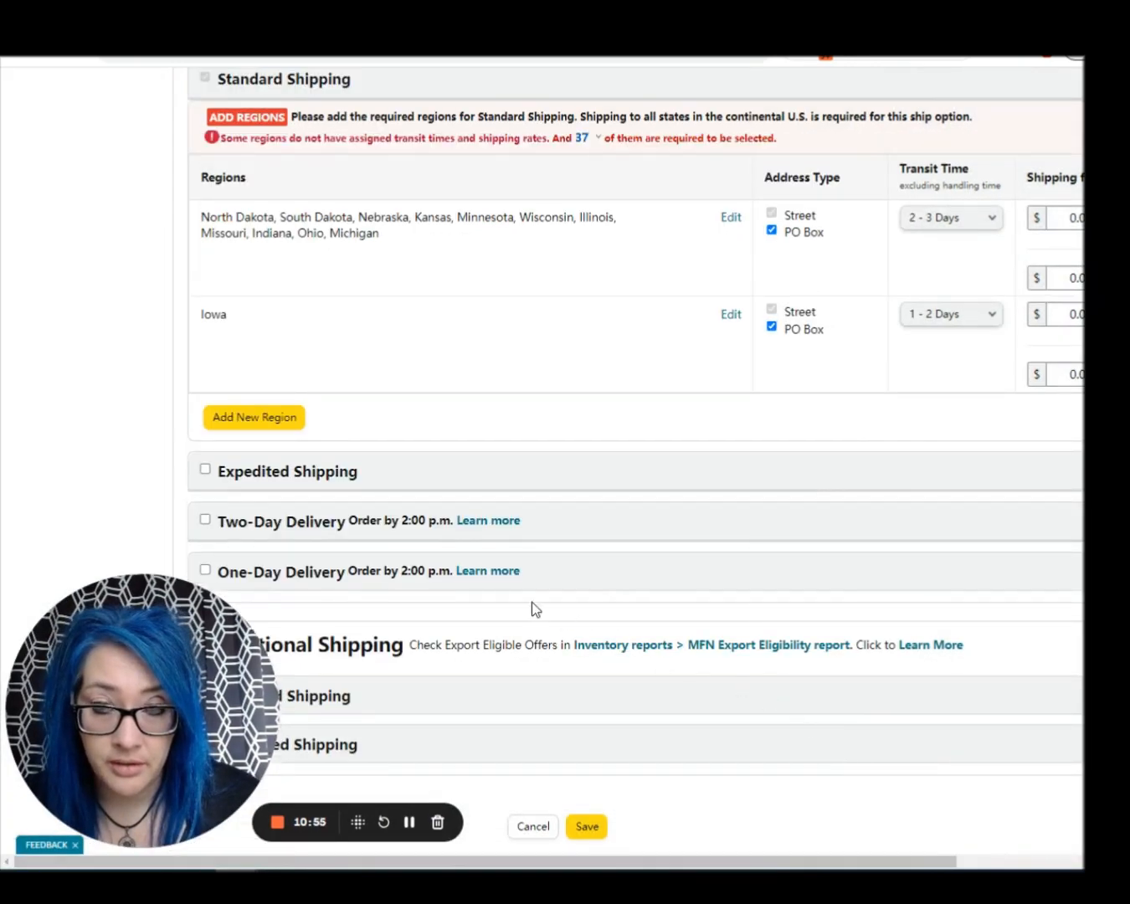
Add a new Standard Shipping region containing all South and North East states
scroll(531, 603, "up", 2)
scroll(531, 603, "down", 2)
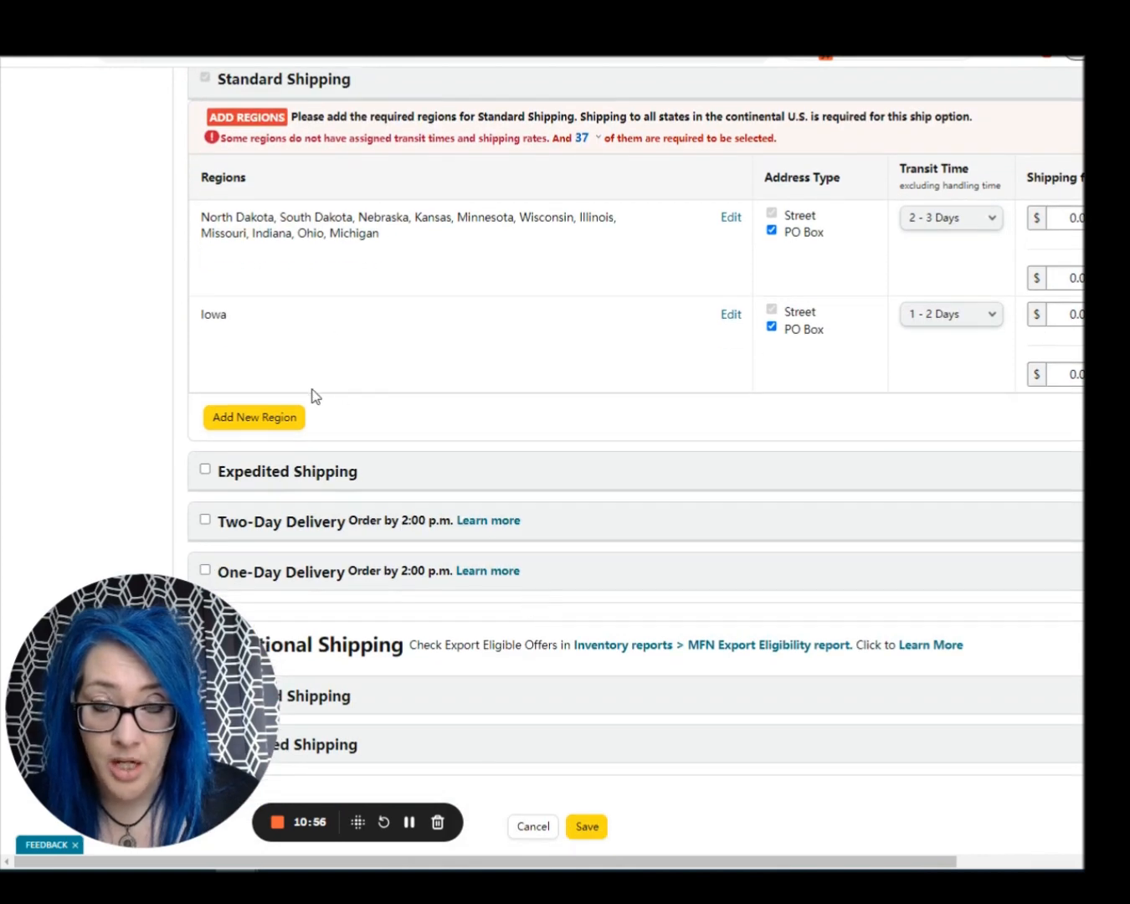
left_click(256, 421)
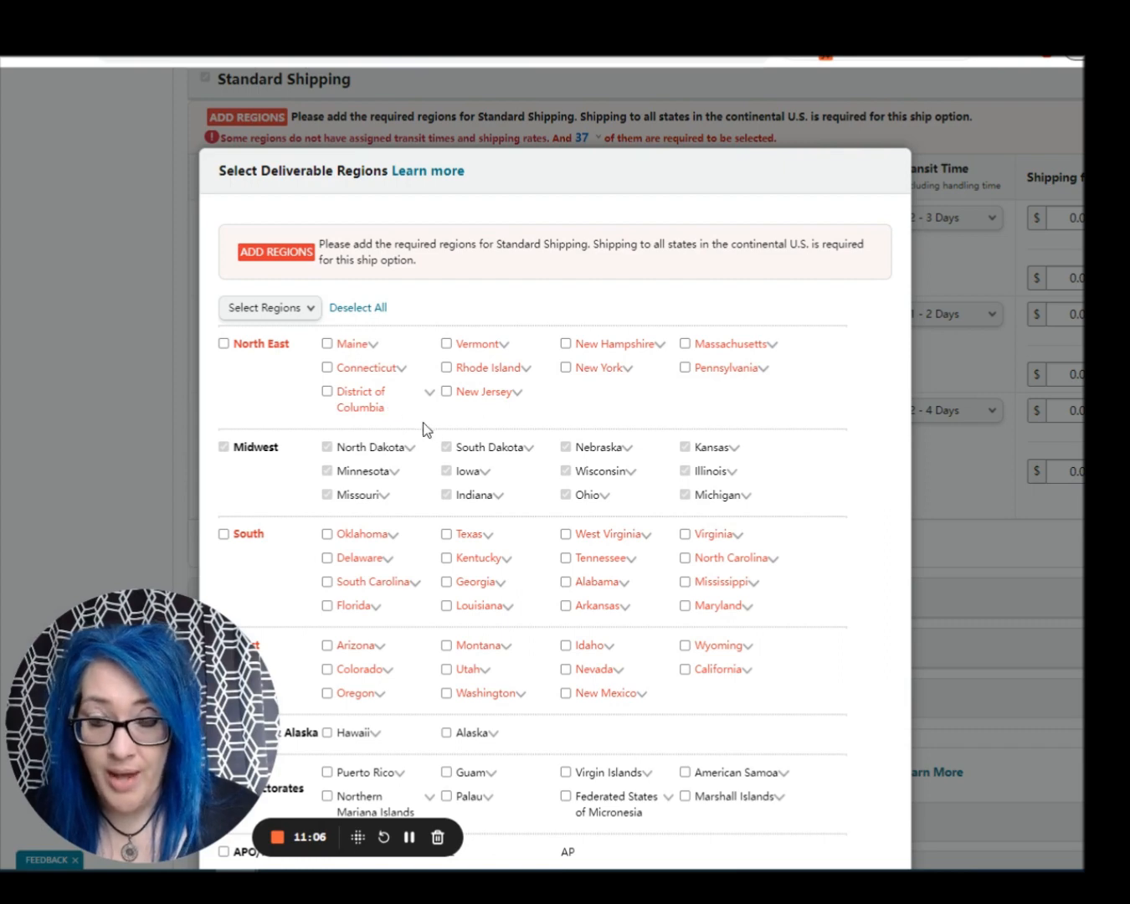
scroll(561, 423, "down", 3)
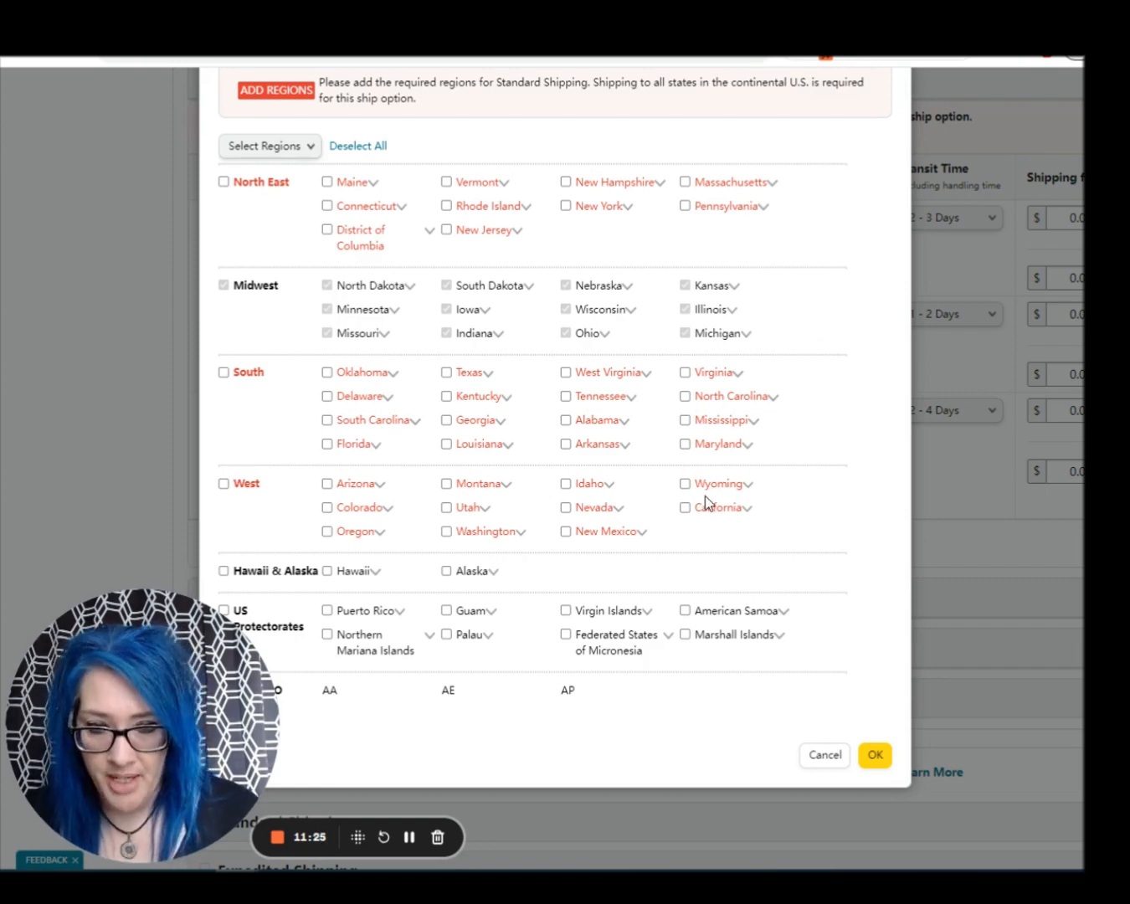
left_click(223, 373)
left_click(225, 182)
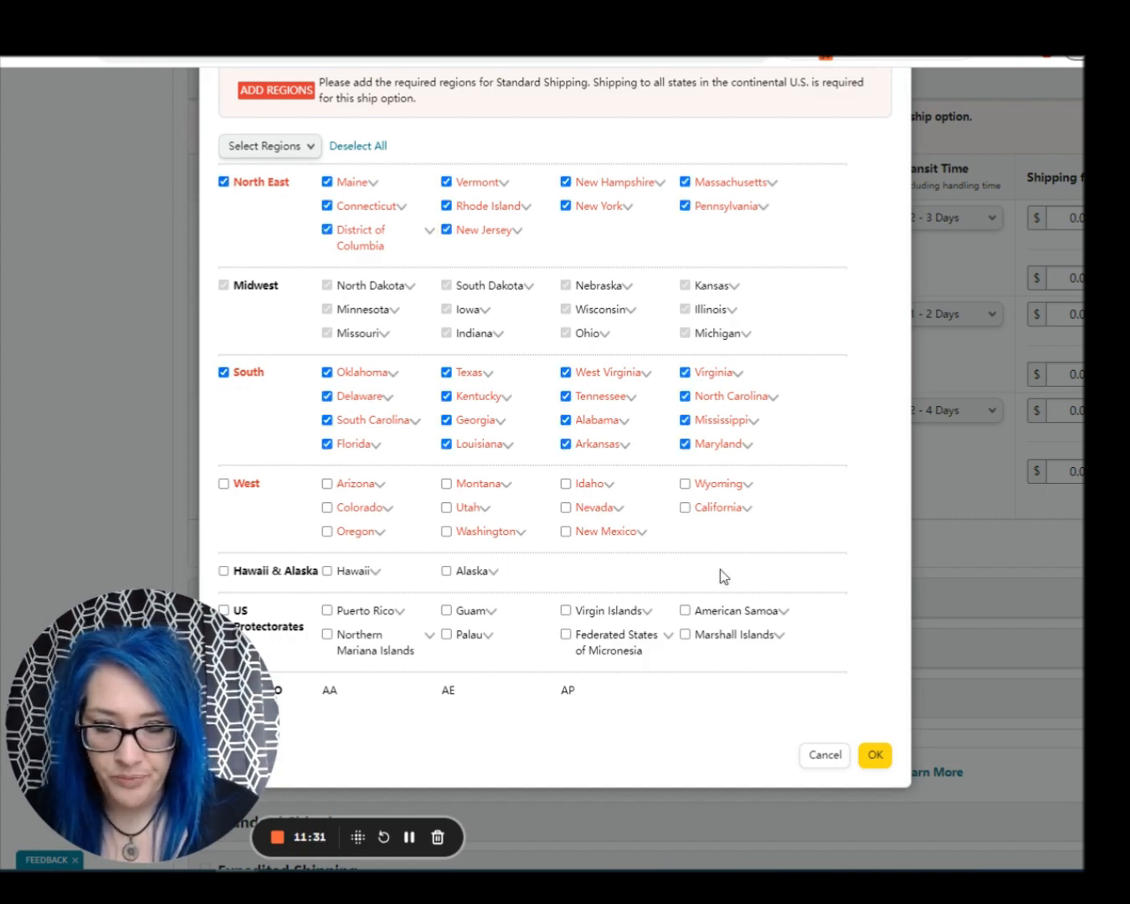
left_click(876, 755)
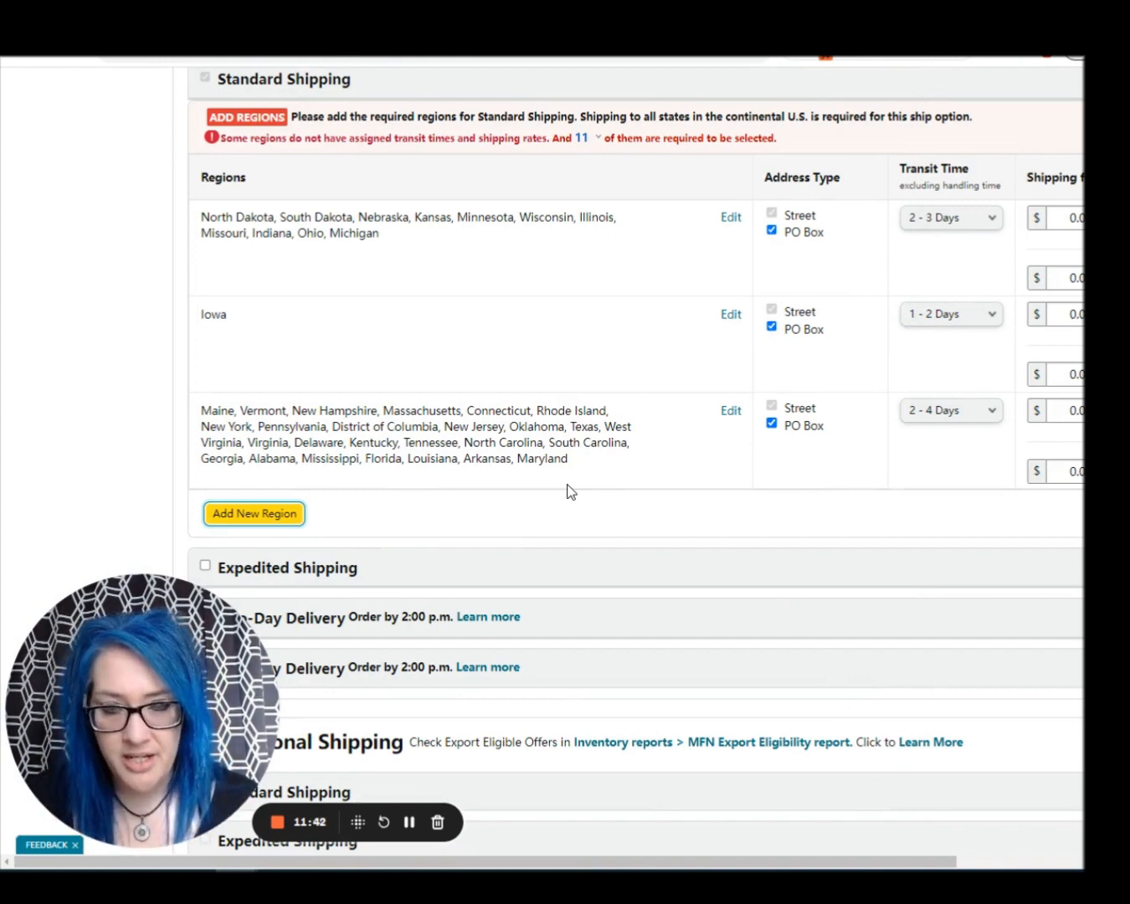
scroll(460, 364, "down", 1)
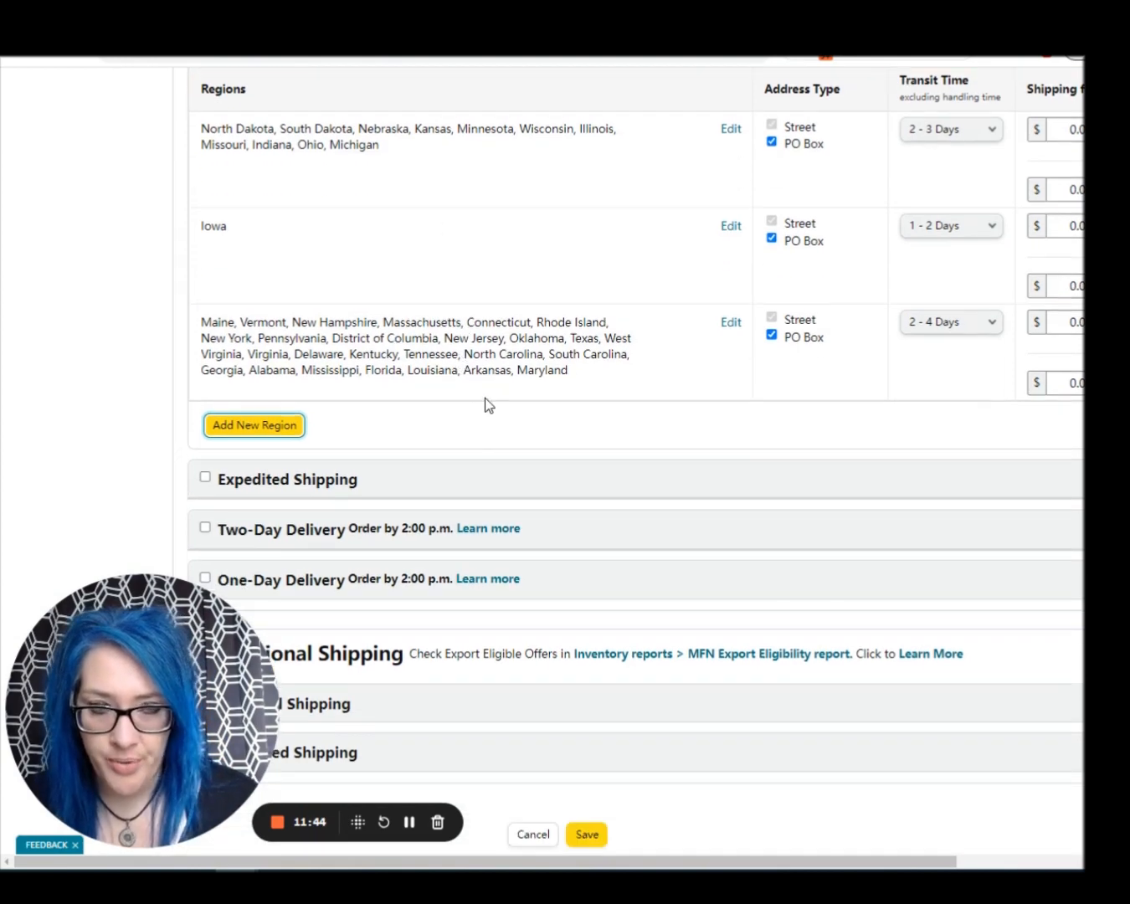
scroll(506, 427, "up", 1)
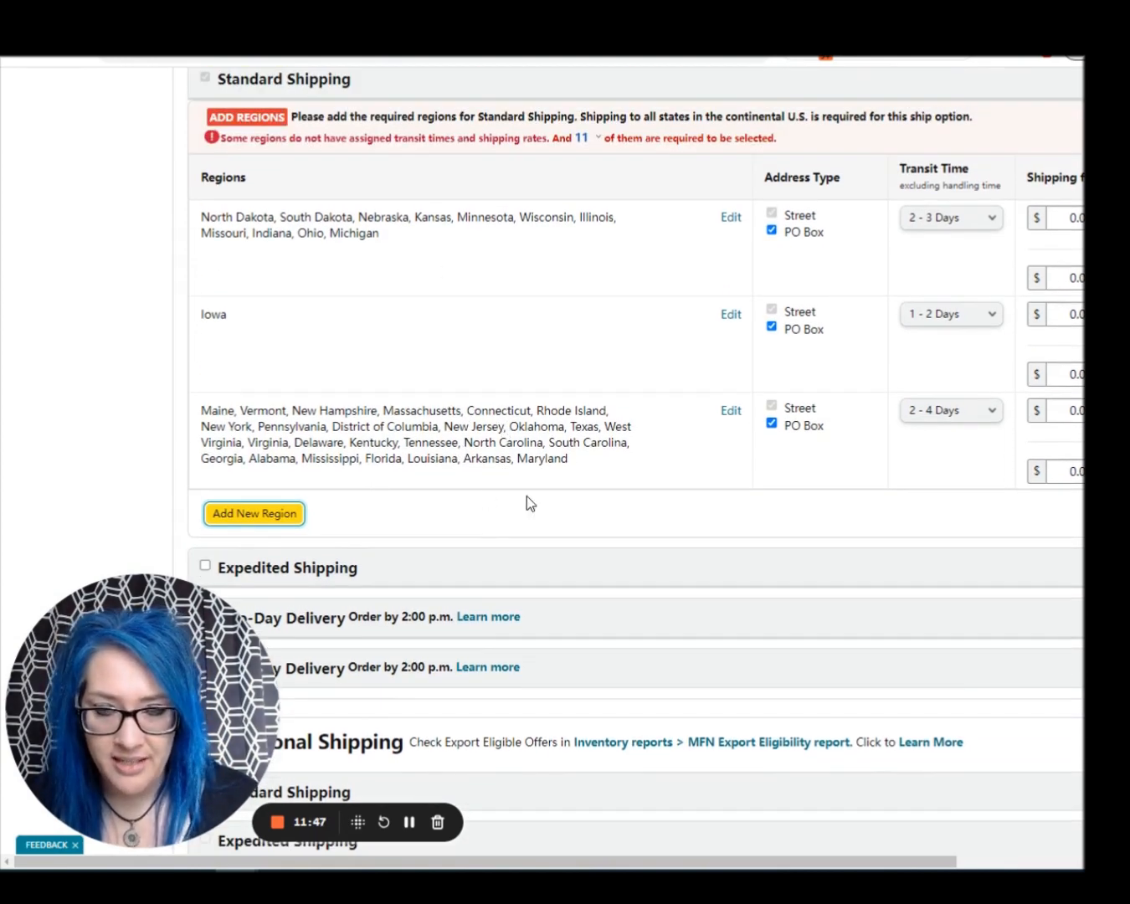
Add a new Standard Shipping region containing all West states
left_click_drag(479, 861, 574, 865)
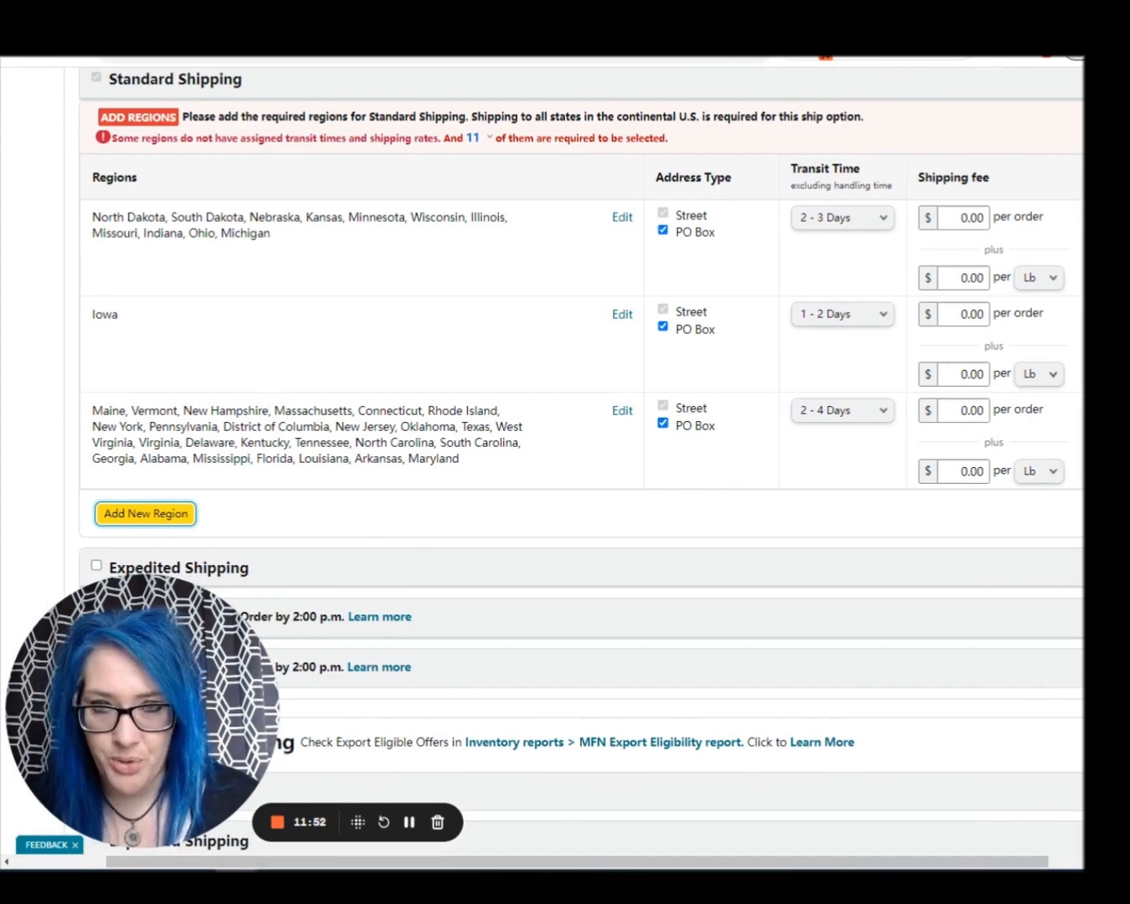
left_click(535, 25)
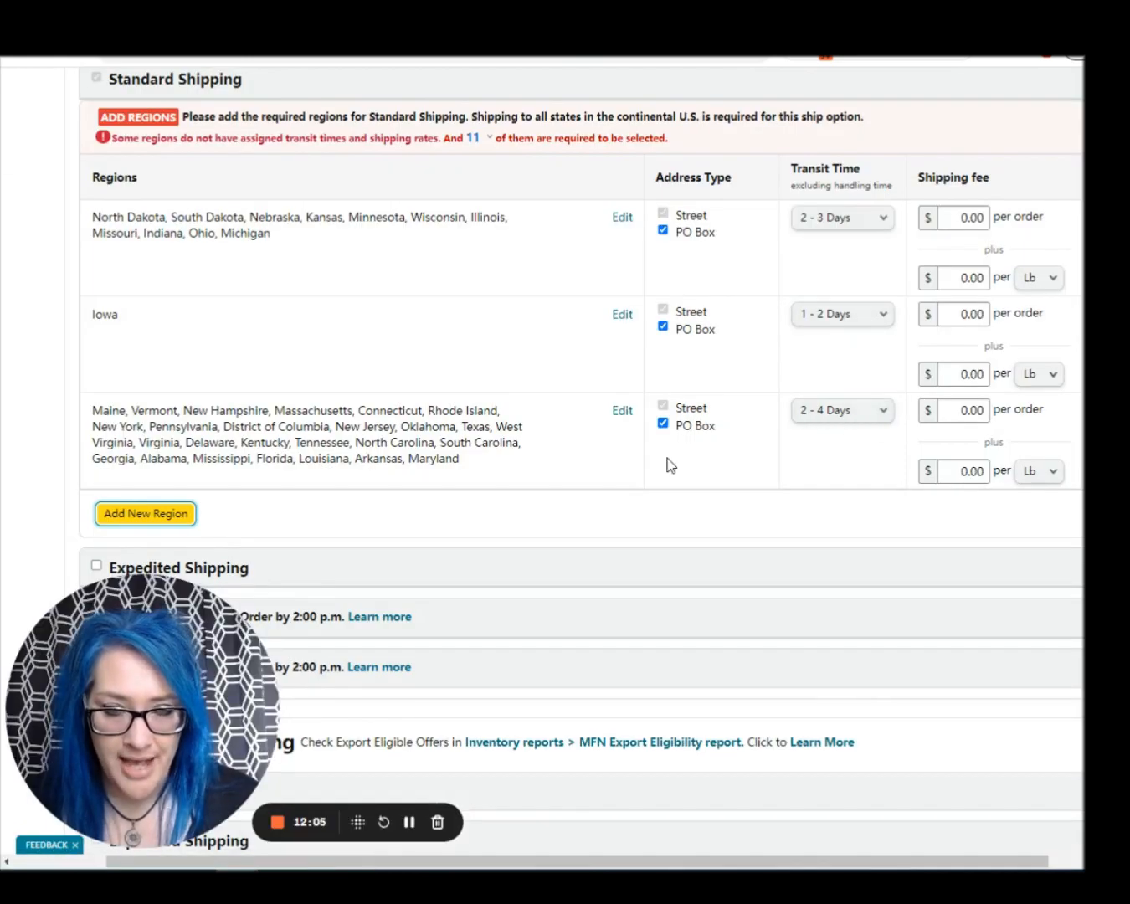
scroll(657, 461, "down", 2)
scroll(658, 461, "up", 1)
left_click(161, 442)
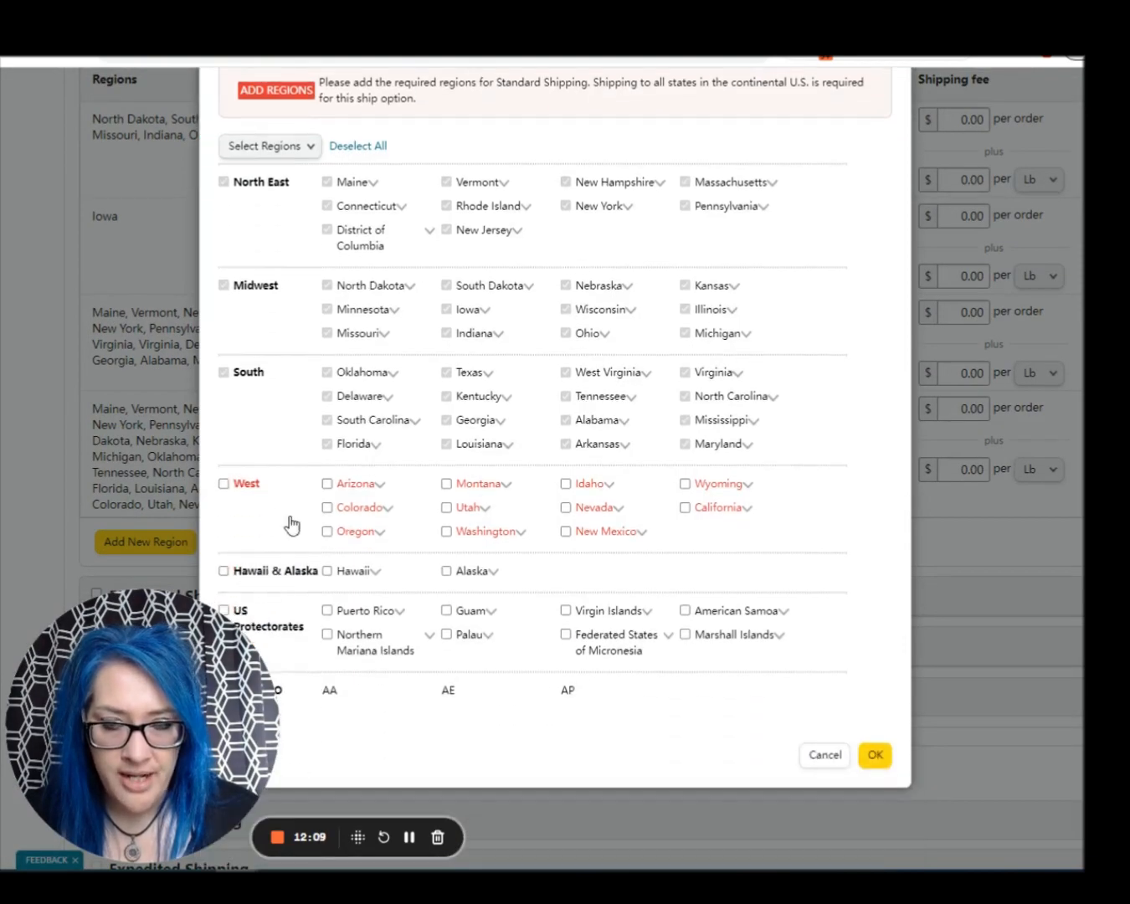
left_click(223, 486)
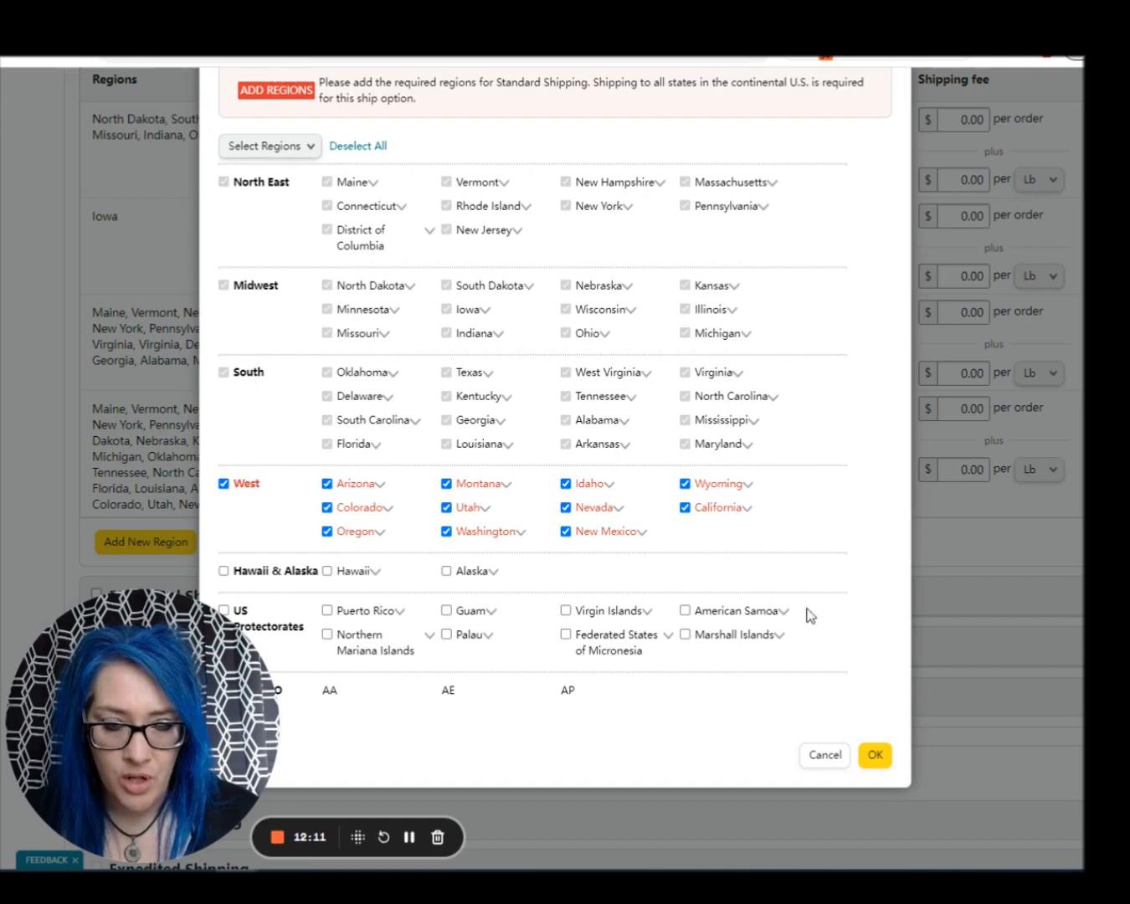
left_click(874, 754)
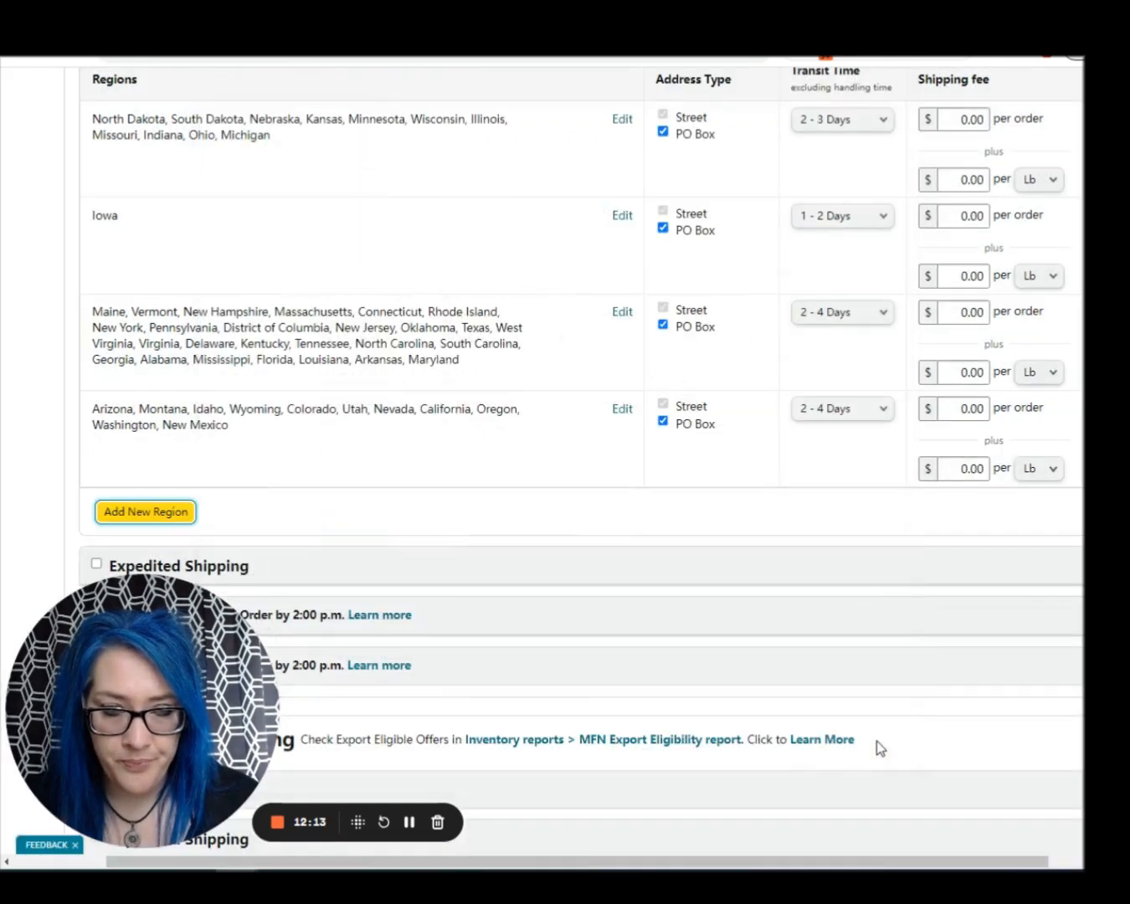
Set the West region's Standard Shipping transit time to 5 - 8 Days
left_click(878, 414)
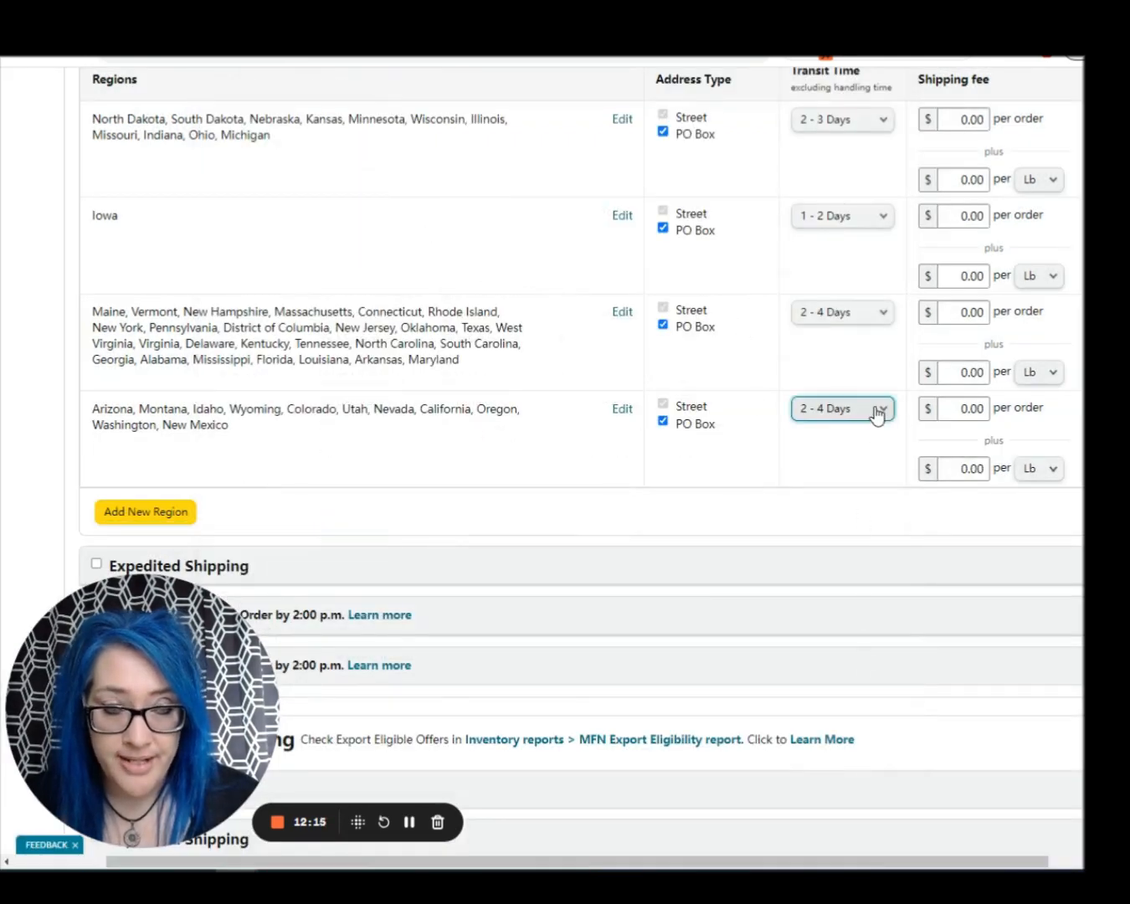
left_click(862, 454)
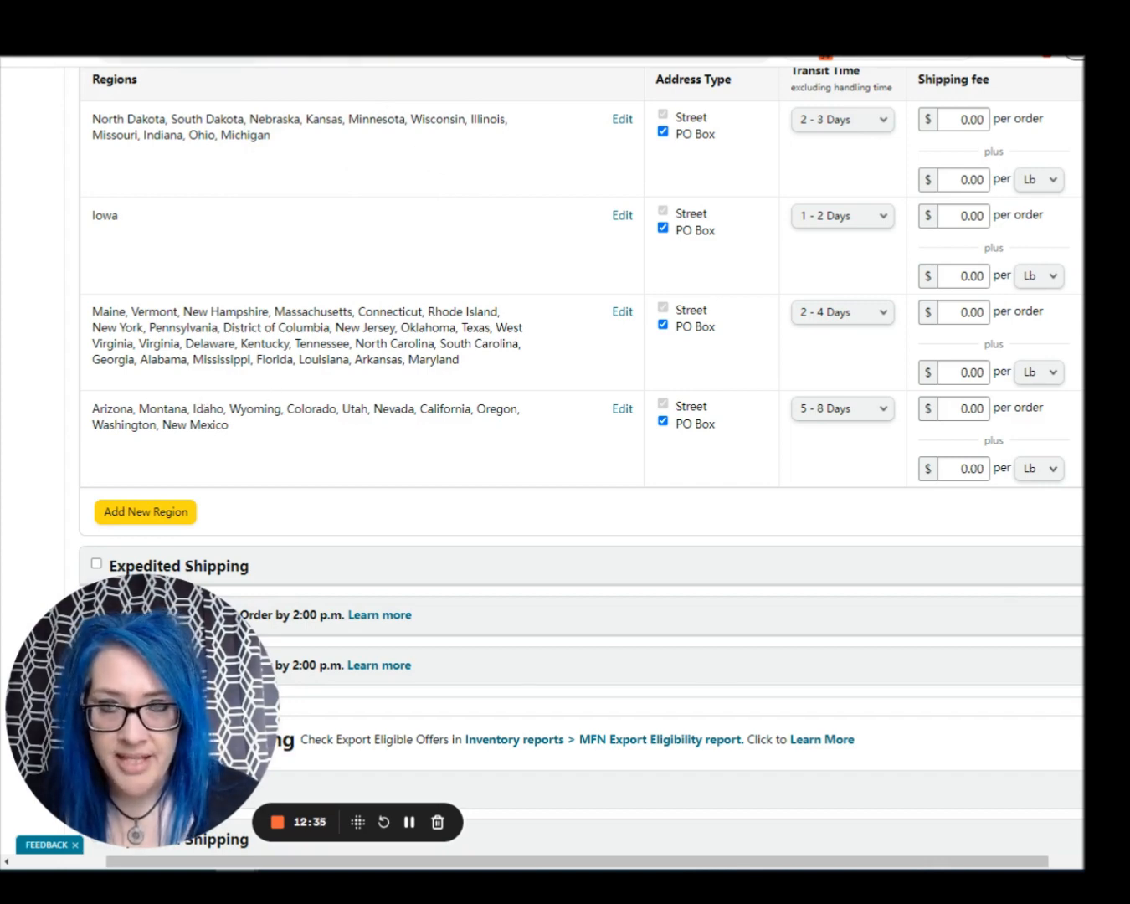
left_click(394, 21)
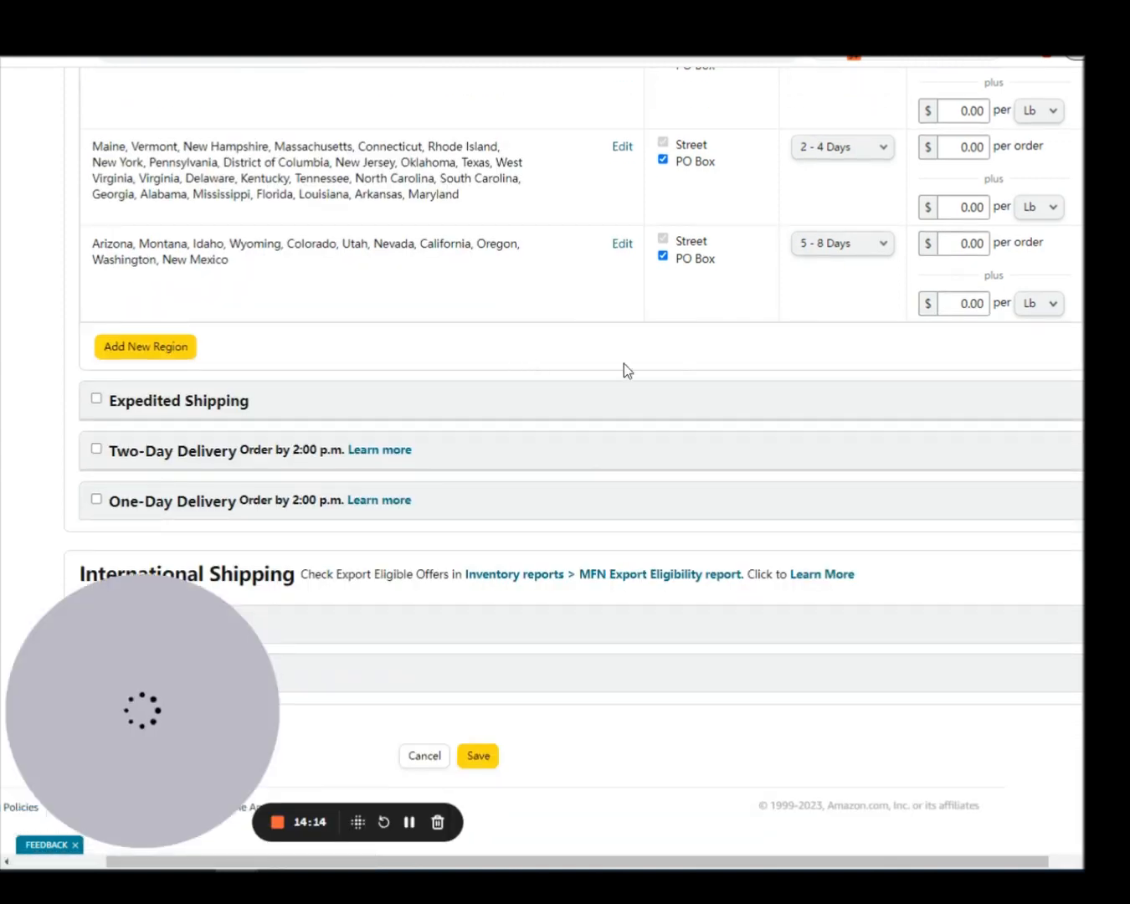
Review the four Standard Shipping regions and save the shipping template
scroll(644, 364, "up", 2)
scroll(669, 375, "up", 2)
scroll(671, 384, "down", 3)
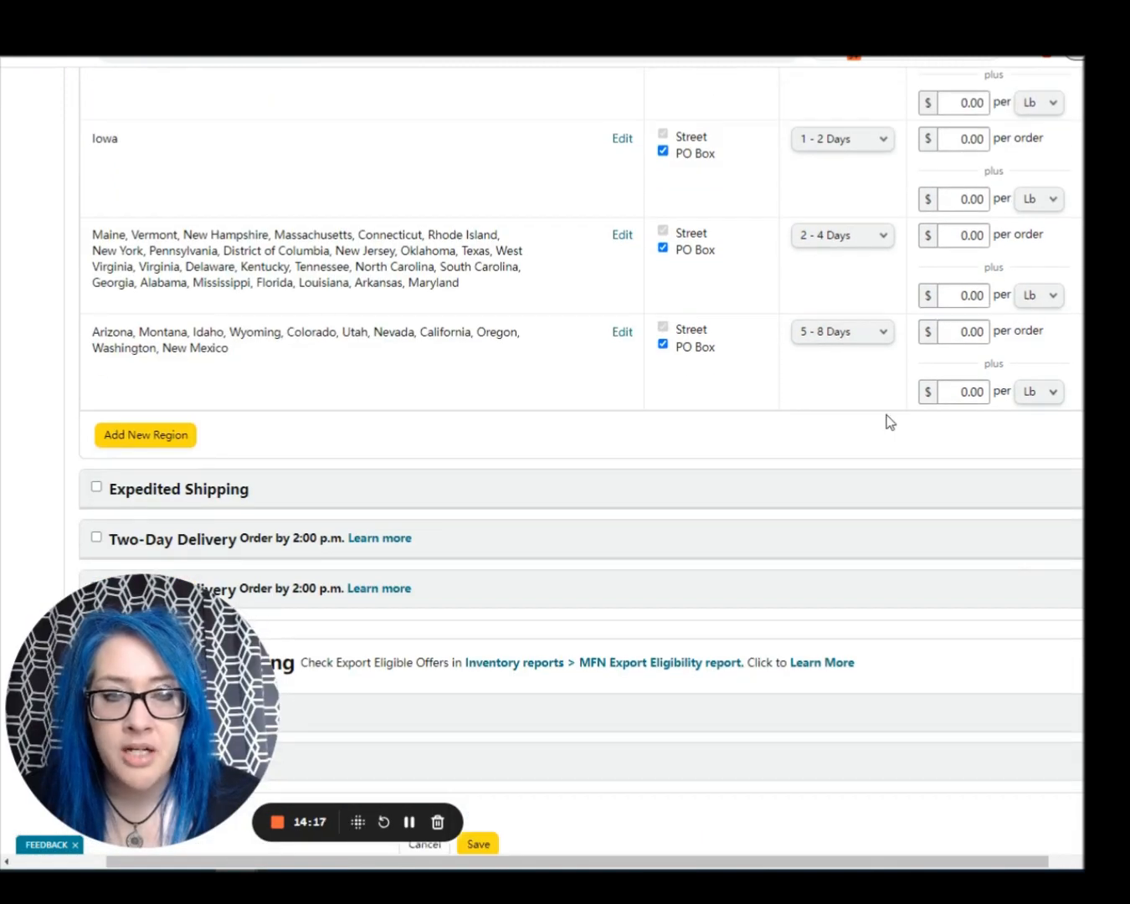
scroll(829, 403, "up", 1)
scroll(804, 404, "up", 2)
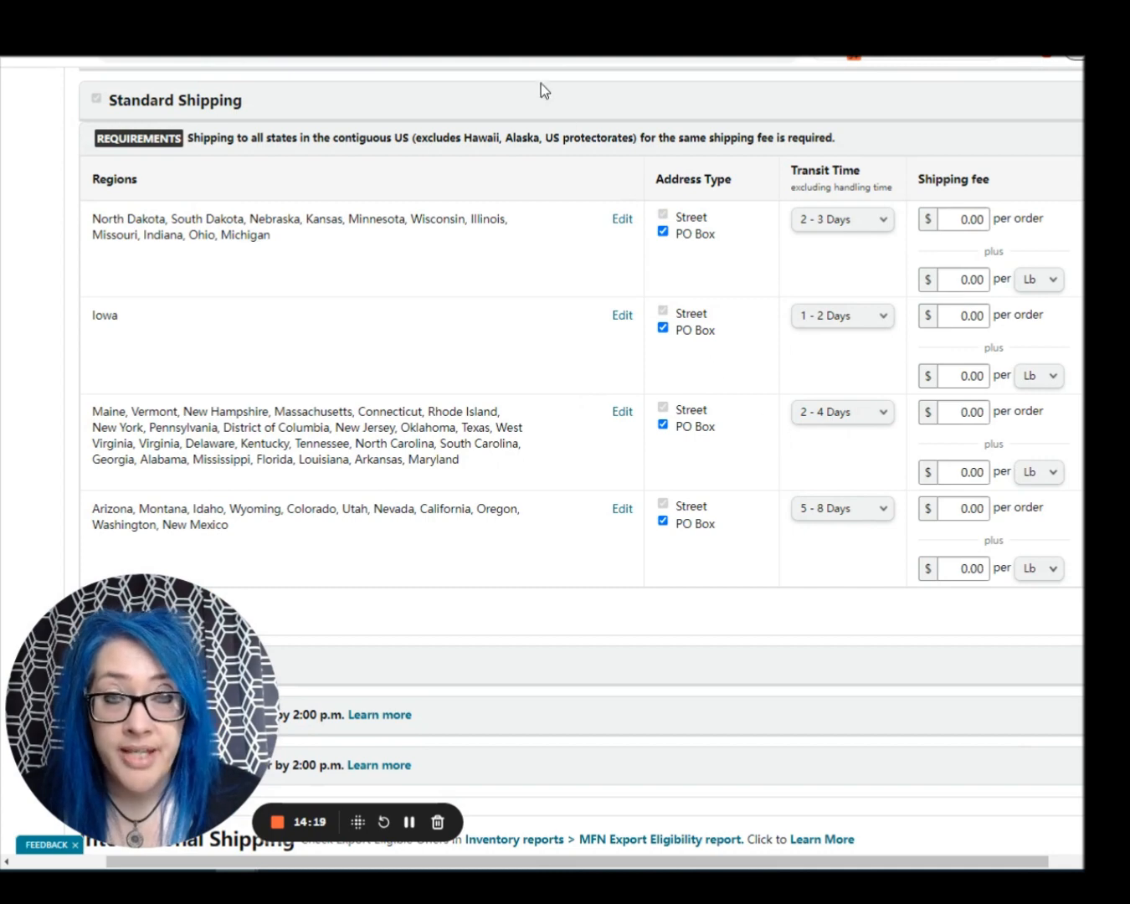
scroll(623, 393, "down", 3)
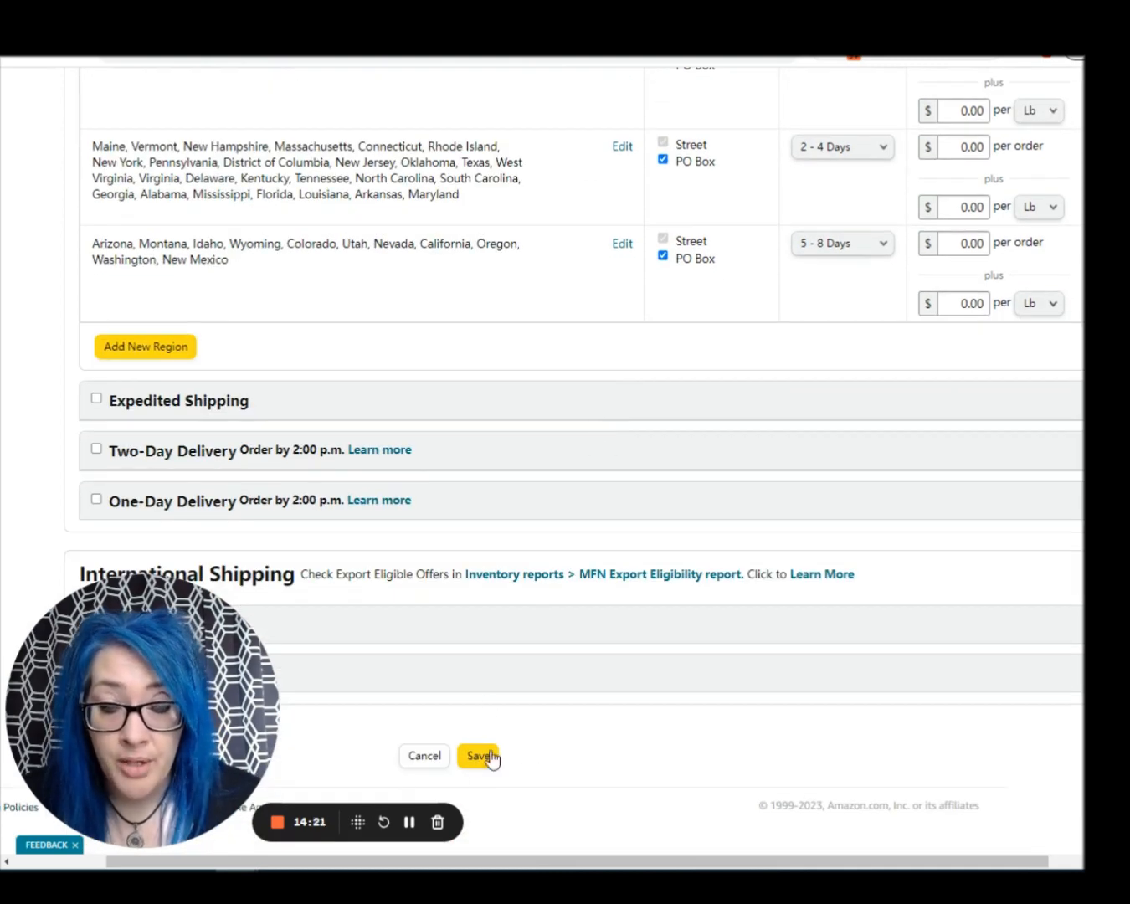
left_click(478, 755)
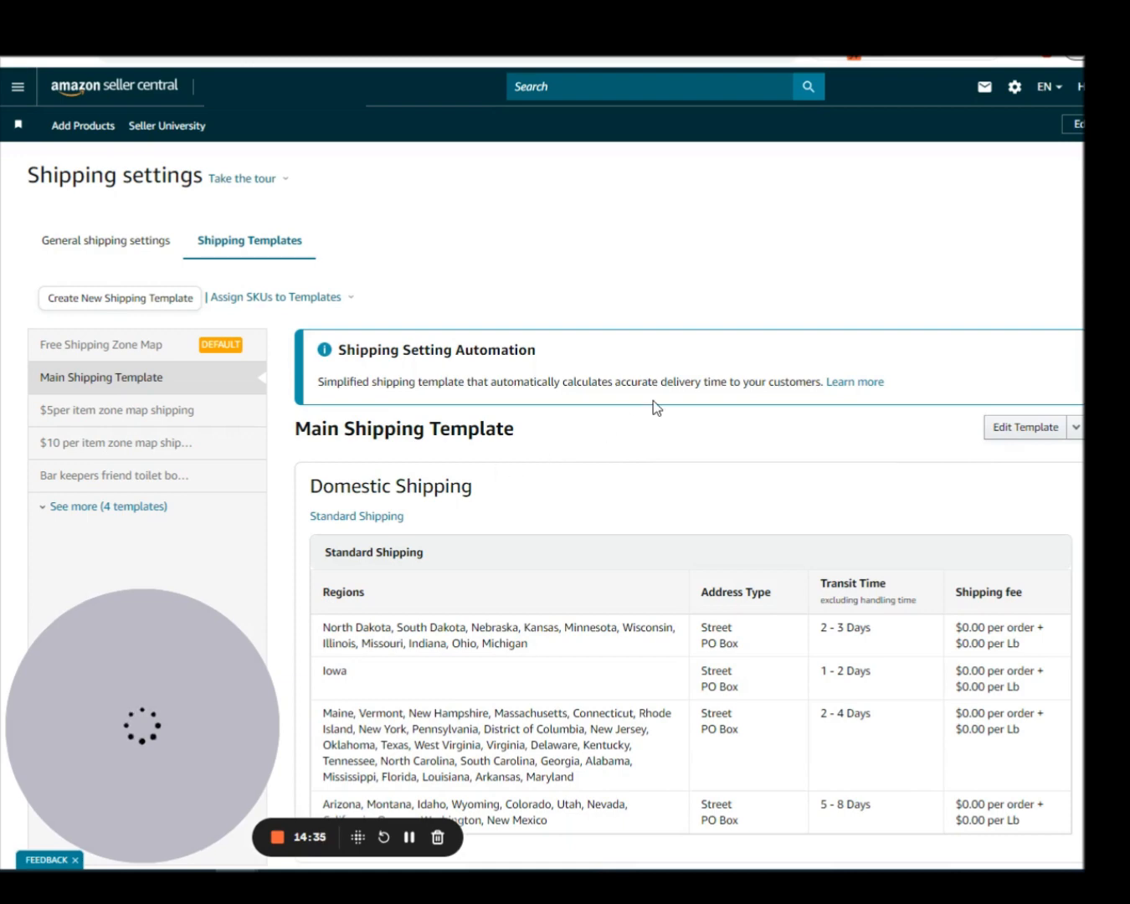
Create a new shipping template by copying Main Shipping Template, and cancel the Shipping Settings Automation setup
scroll(653, 400, "down", 1)
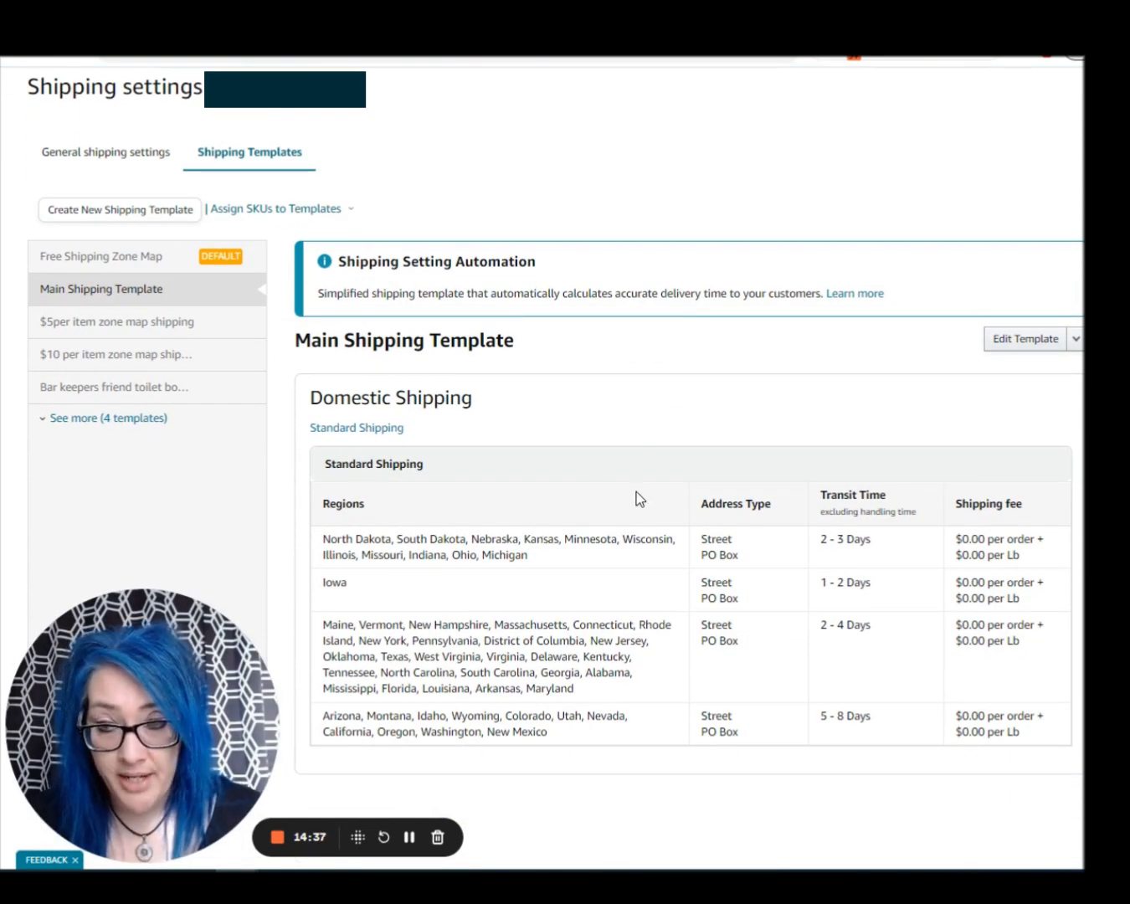
scroll(636, 496, "up", 1)
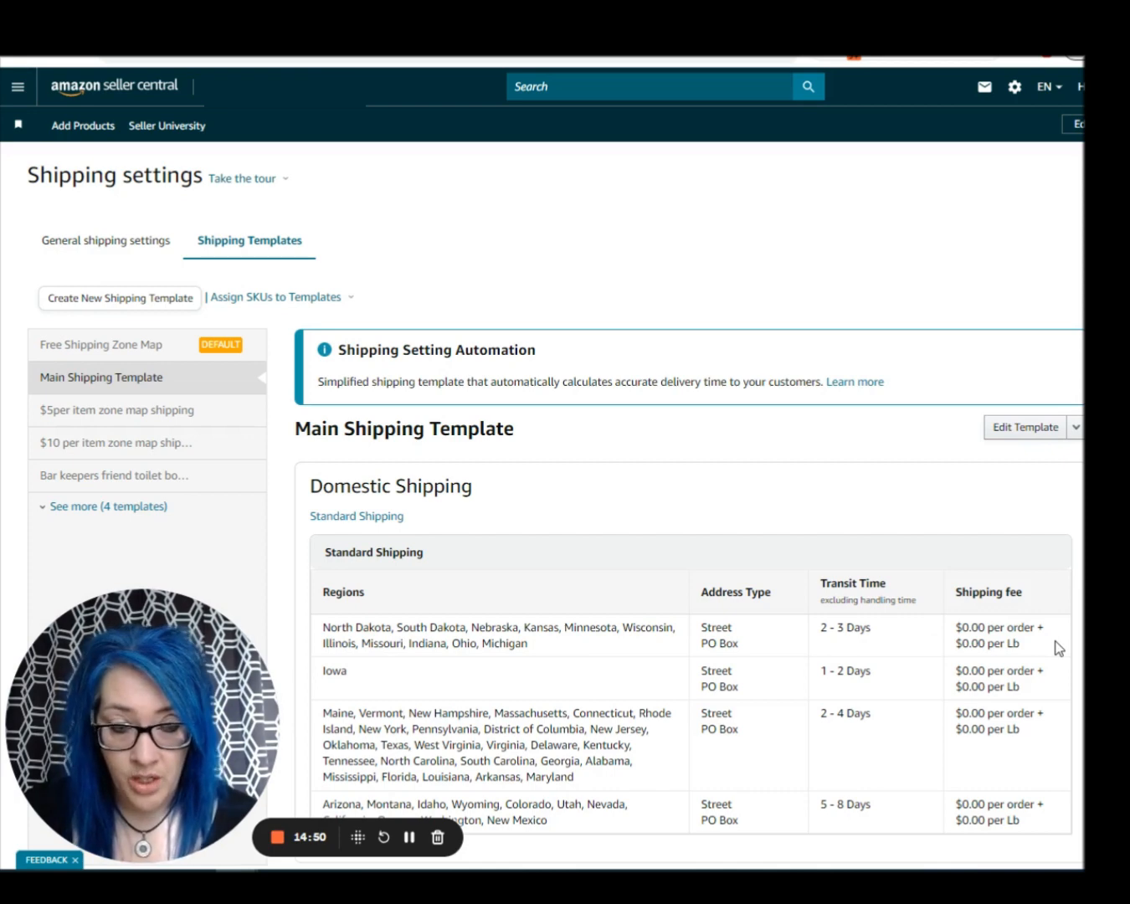
scroll(536, 419, "down", 1)
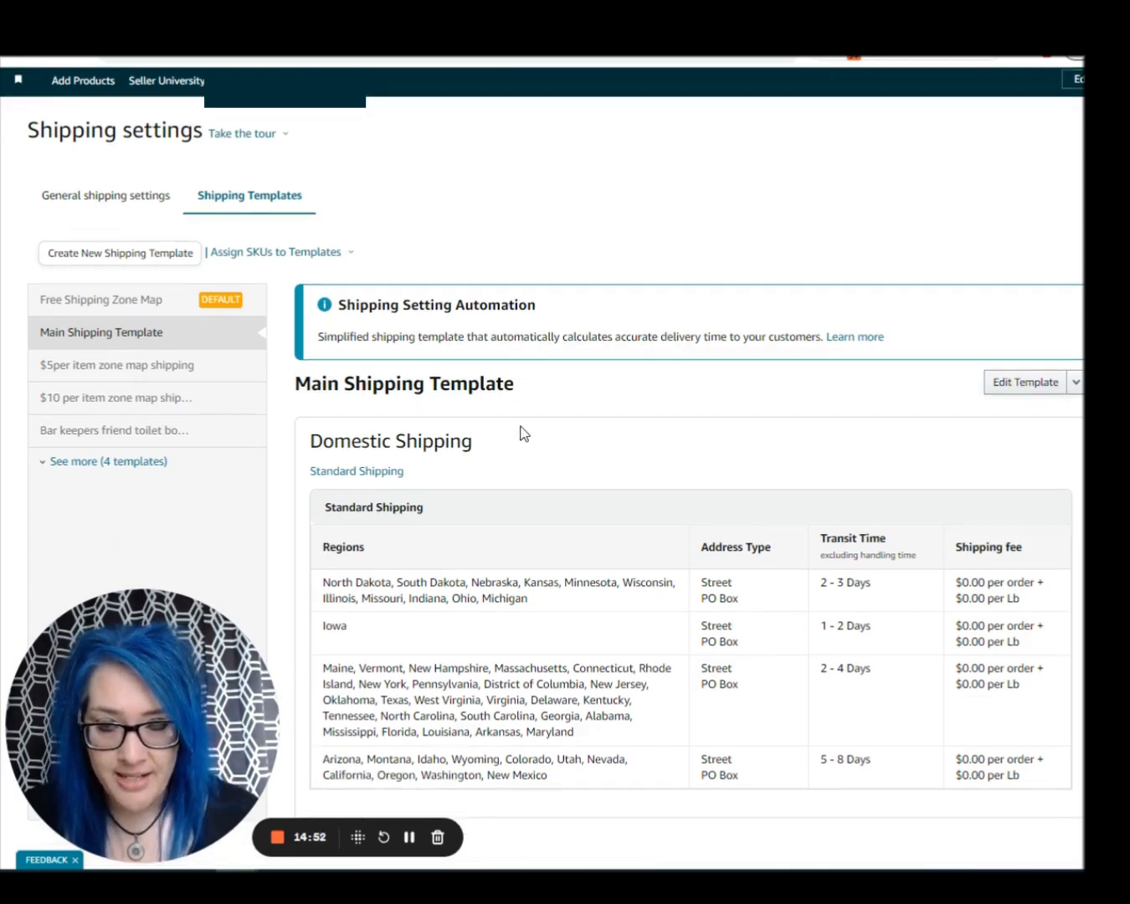
scroll(476, 400, "up", 1)
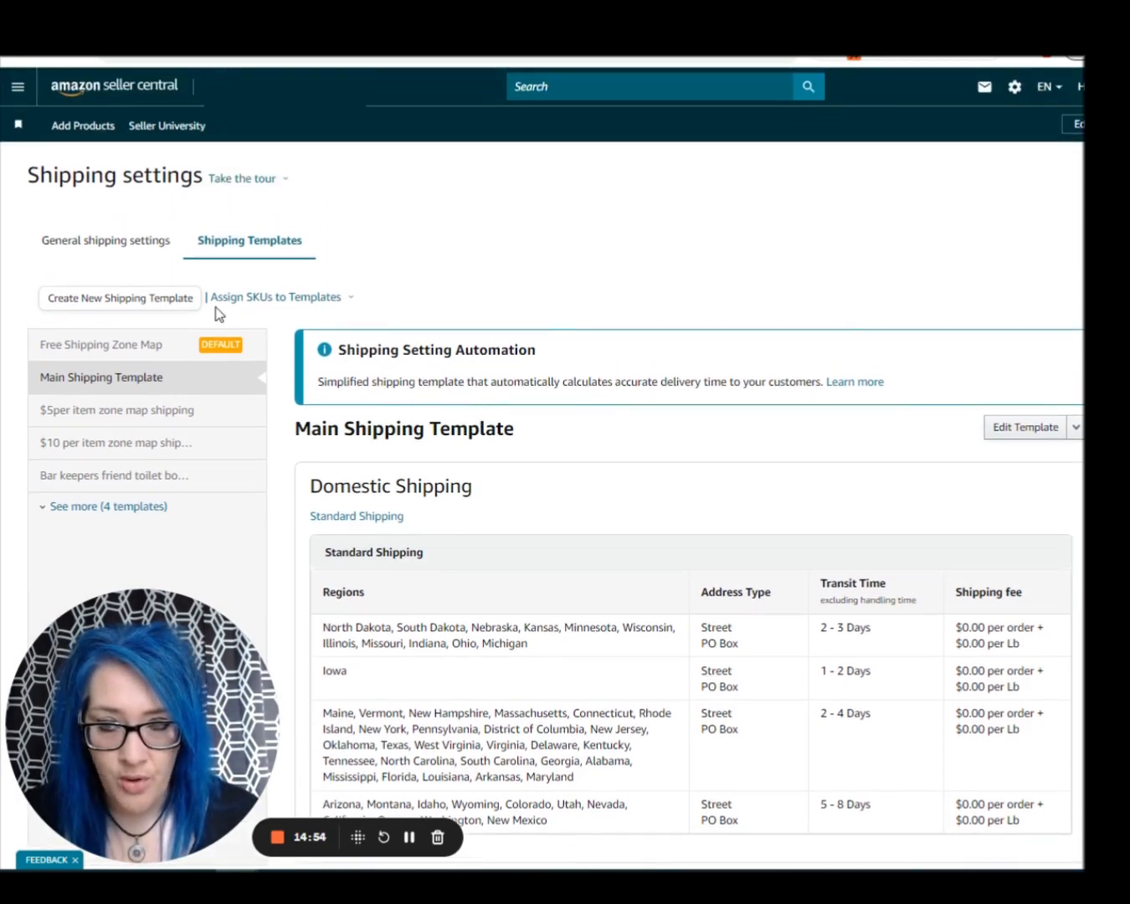
left_click(172, 307)
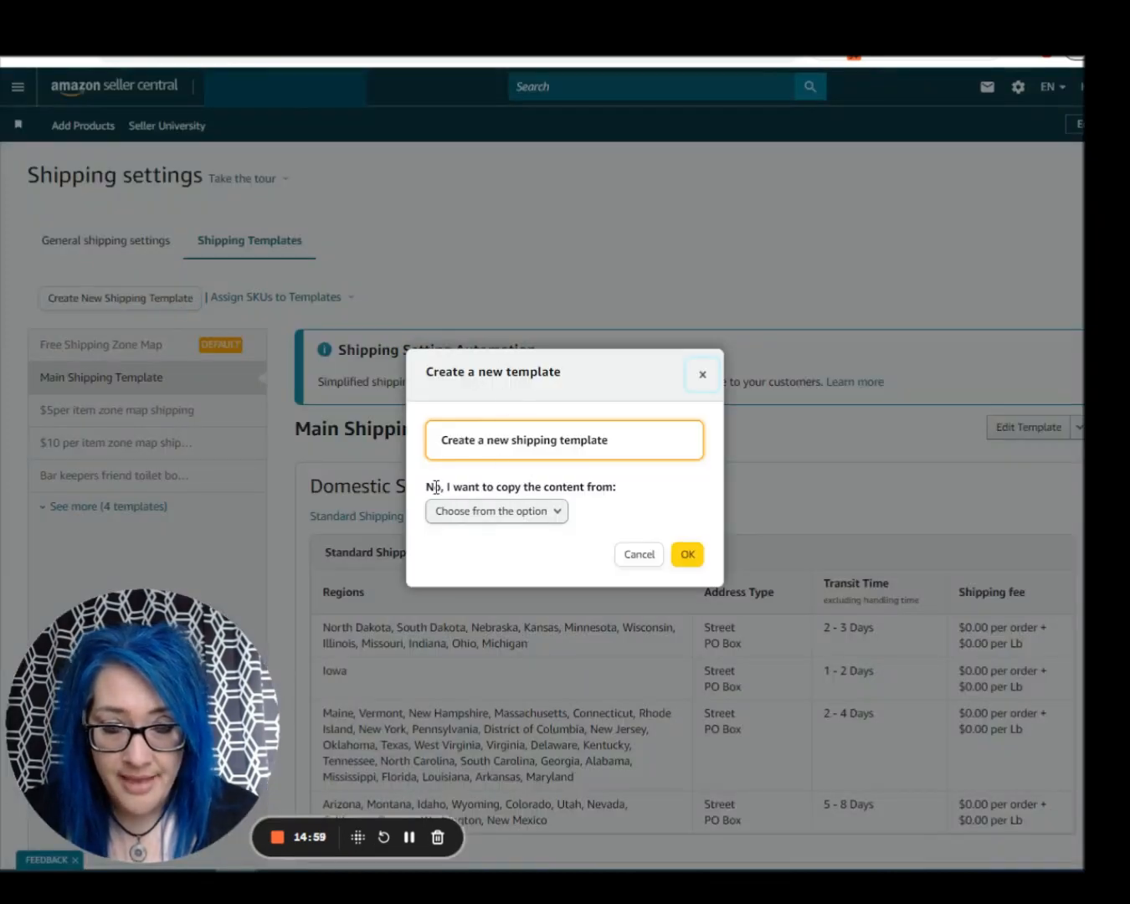
left_click_drag(433, 486, 611, 488)
left_click(557, 513)
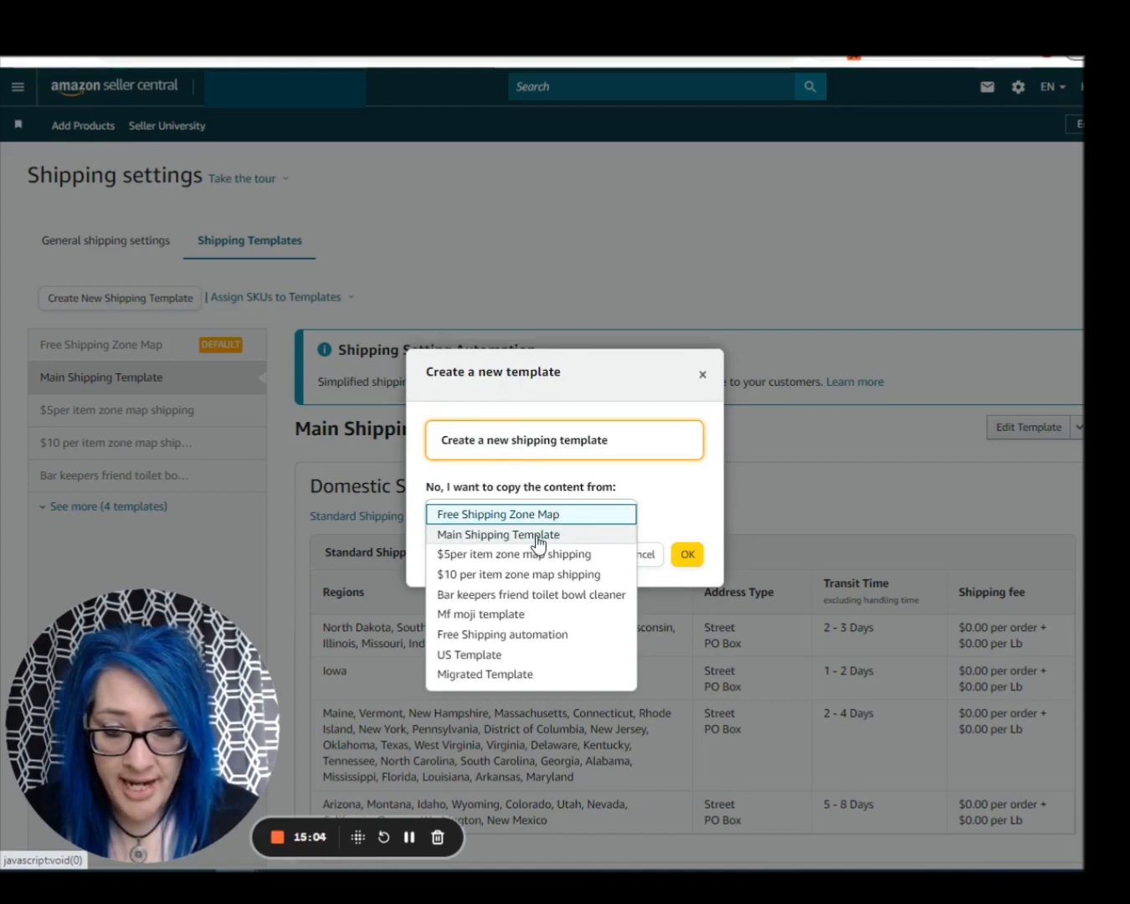
left_click(509, 537)
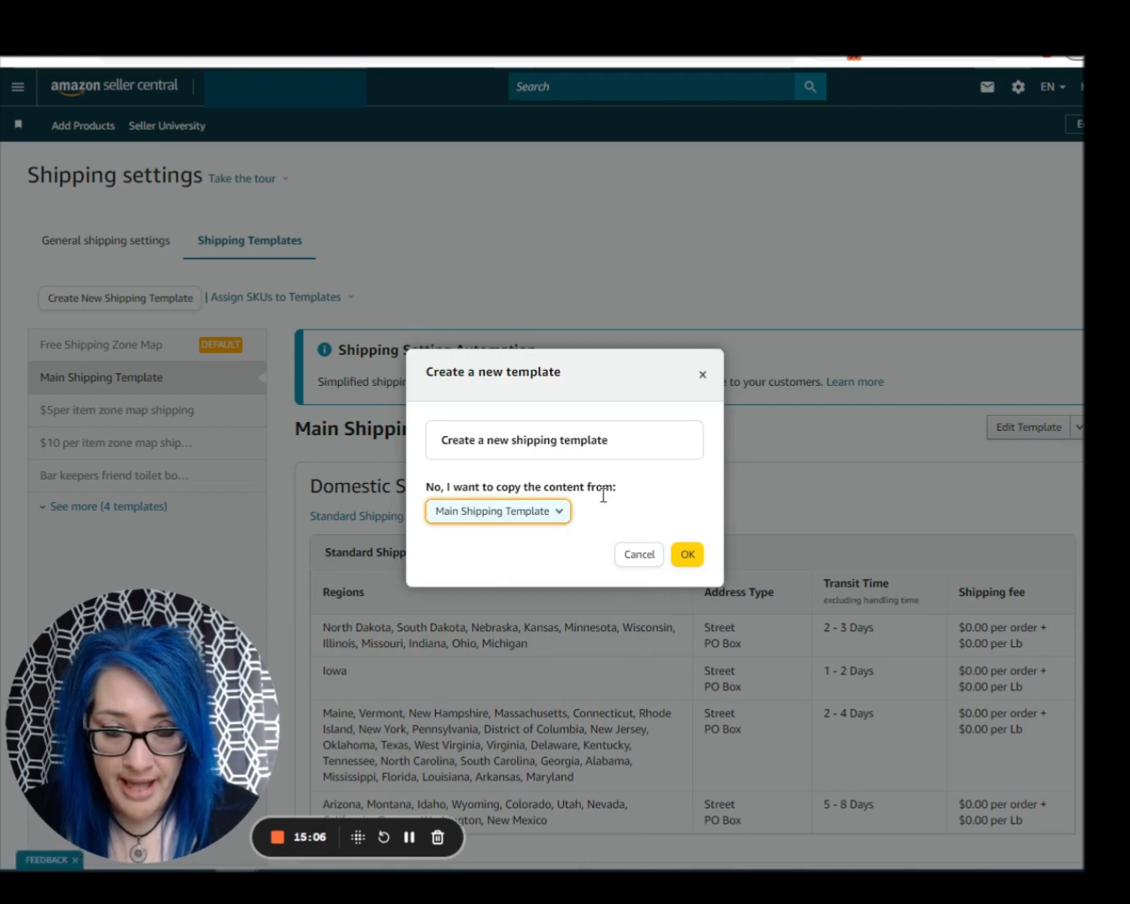
left_click(691, 555)
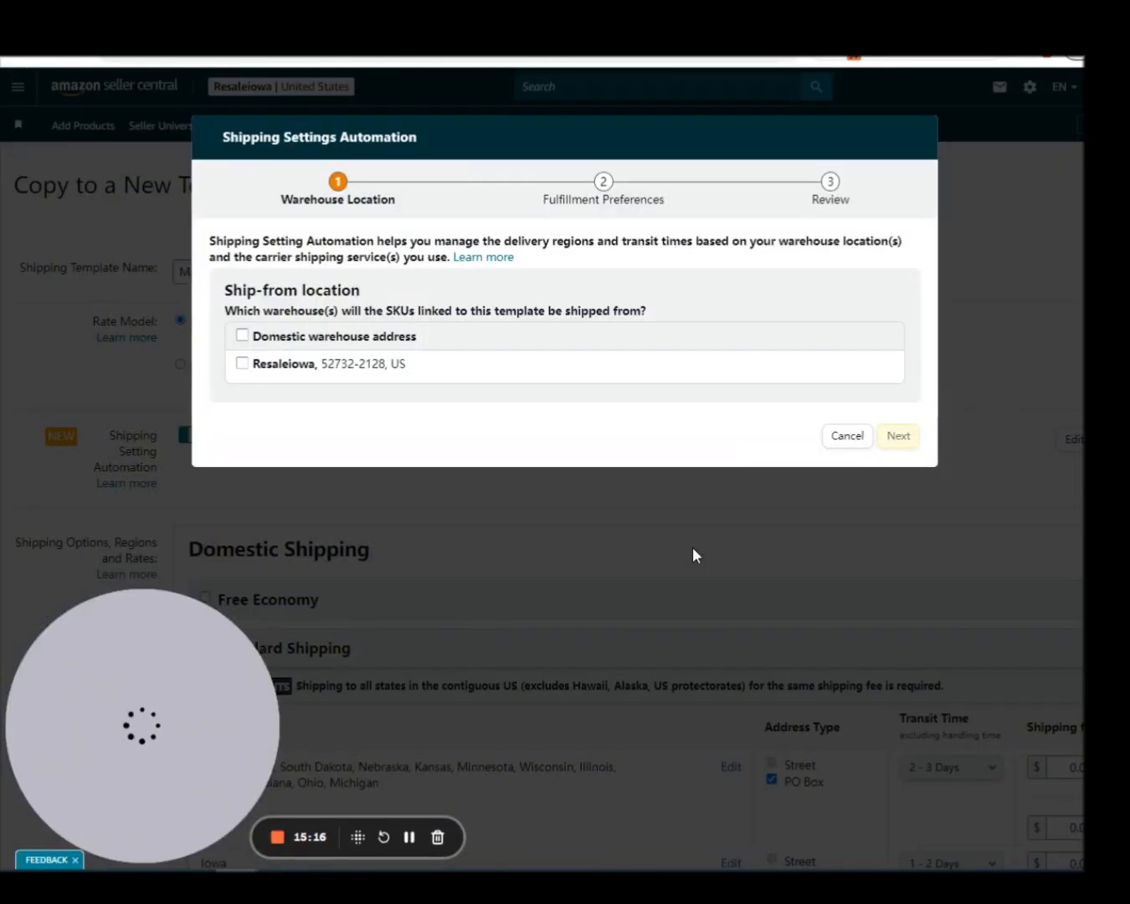
left_click(862, 441)
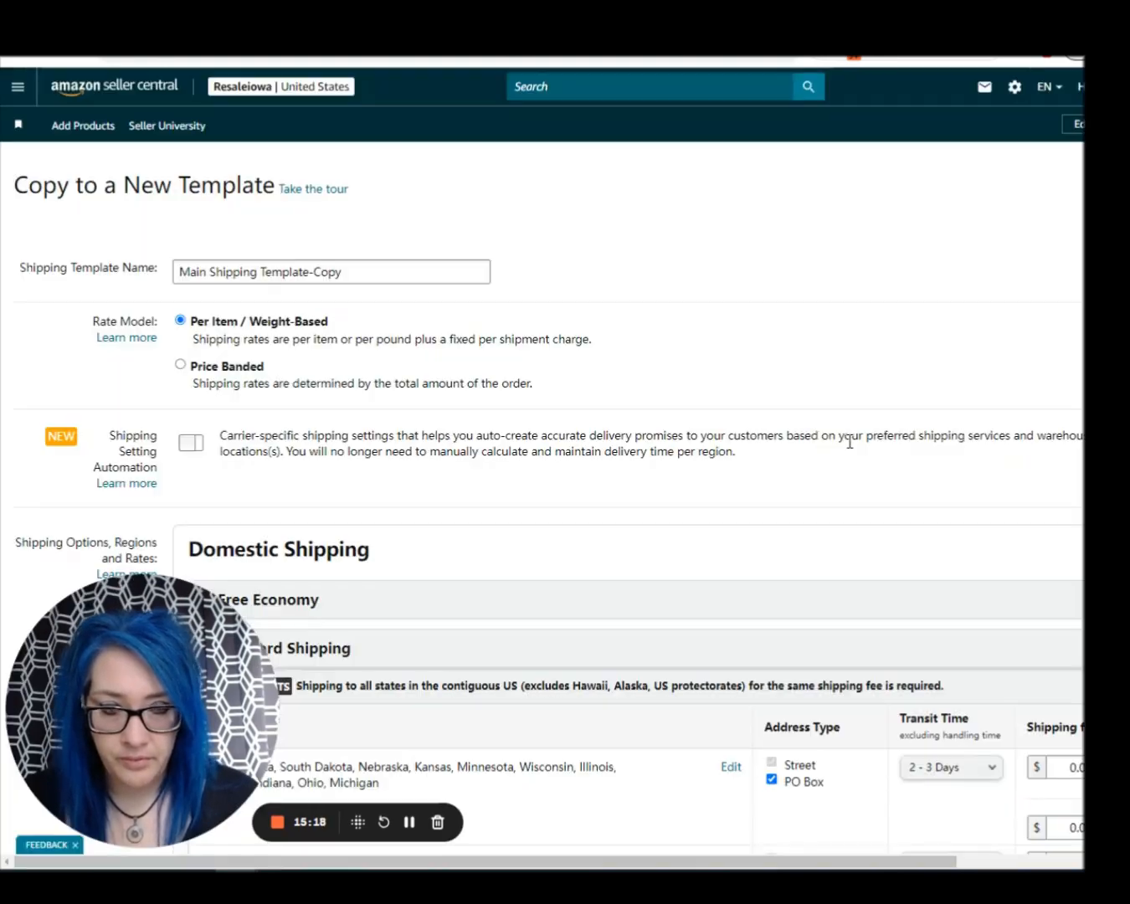
Set the Midwest region's Standard Shipping fee in the copied template to $5.00 per order
scroll(750, 494, "down", 3)
scroll(751, 508, "down", 1)
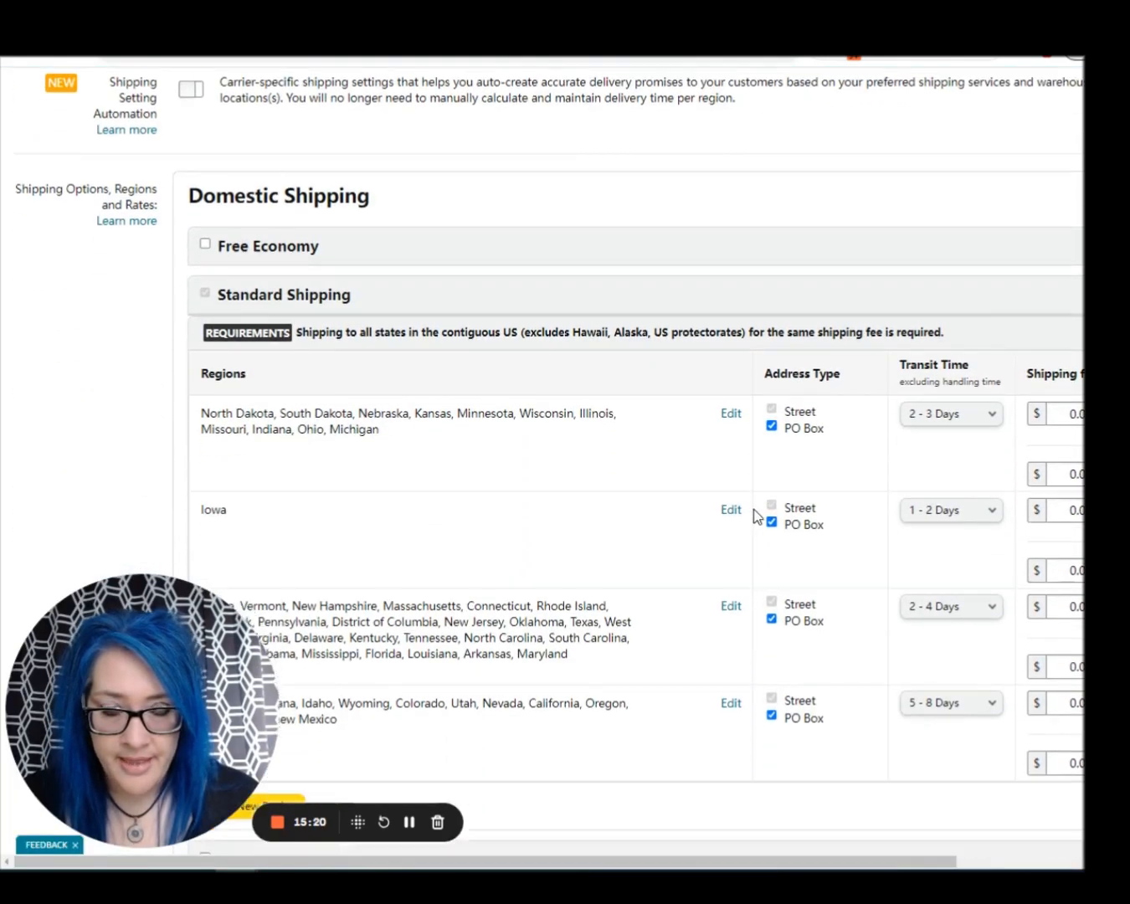
scroll(683, 682, "down", 2)
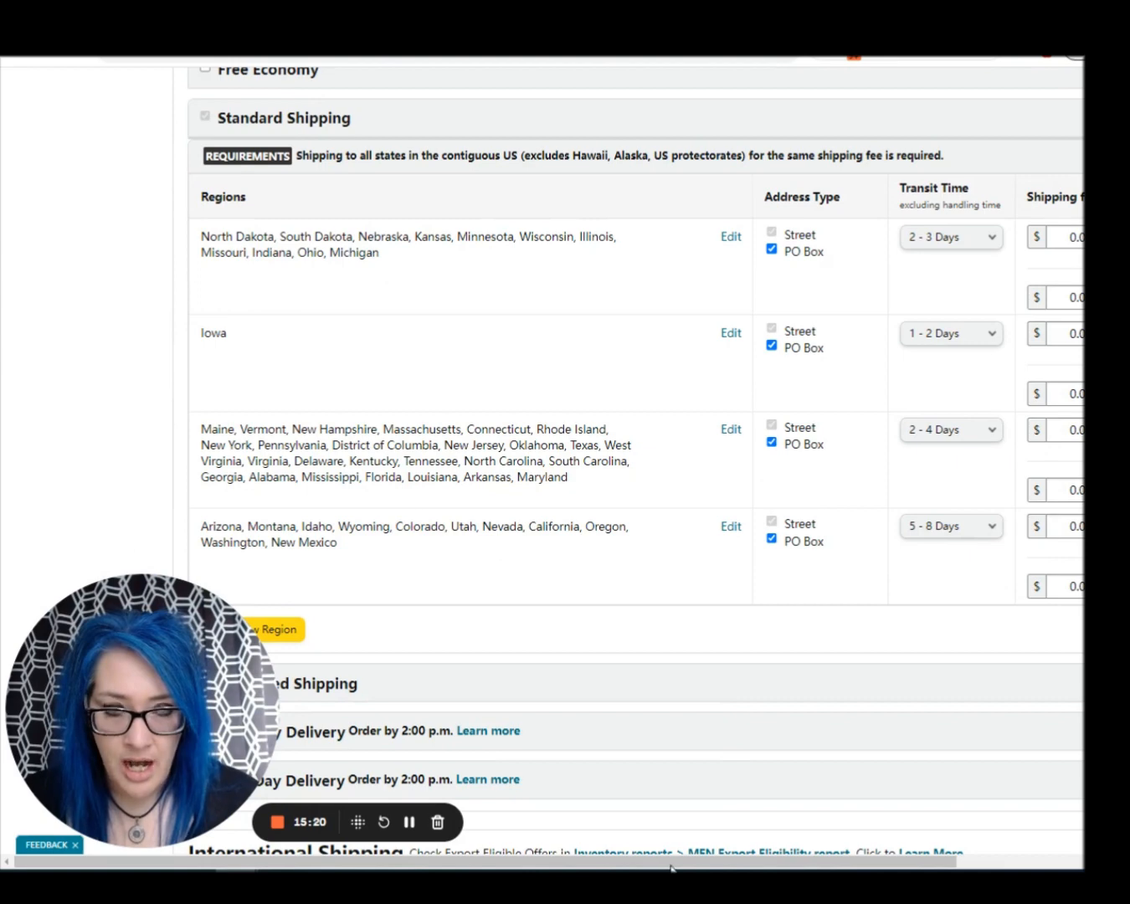
left_click_drag(672, 865, 837, 855)
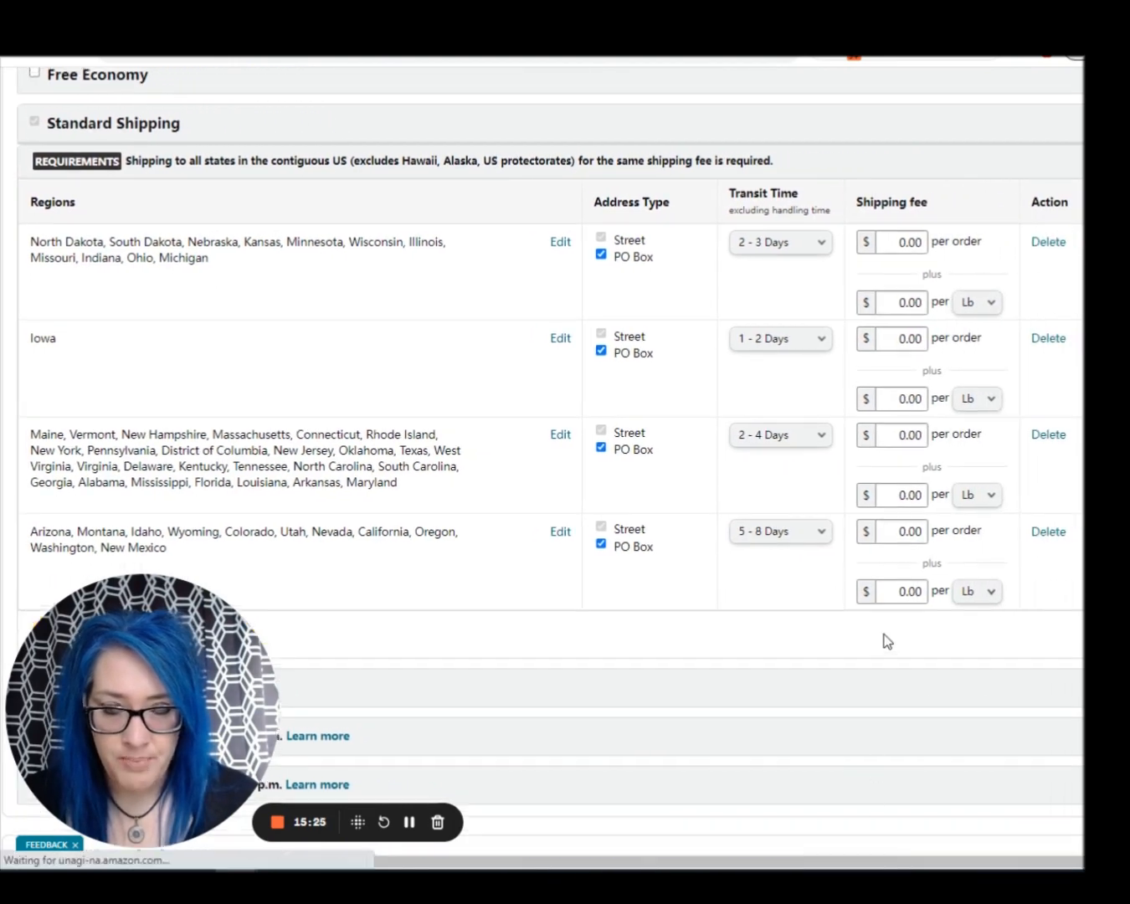
scroll(883, 627, "up", 3)
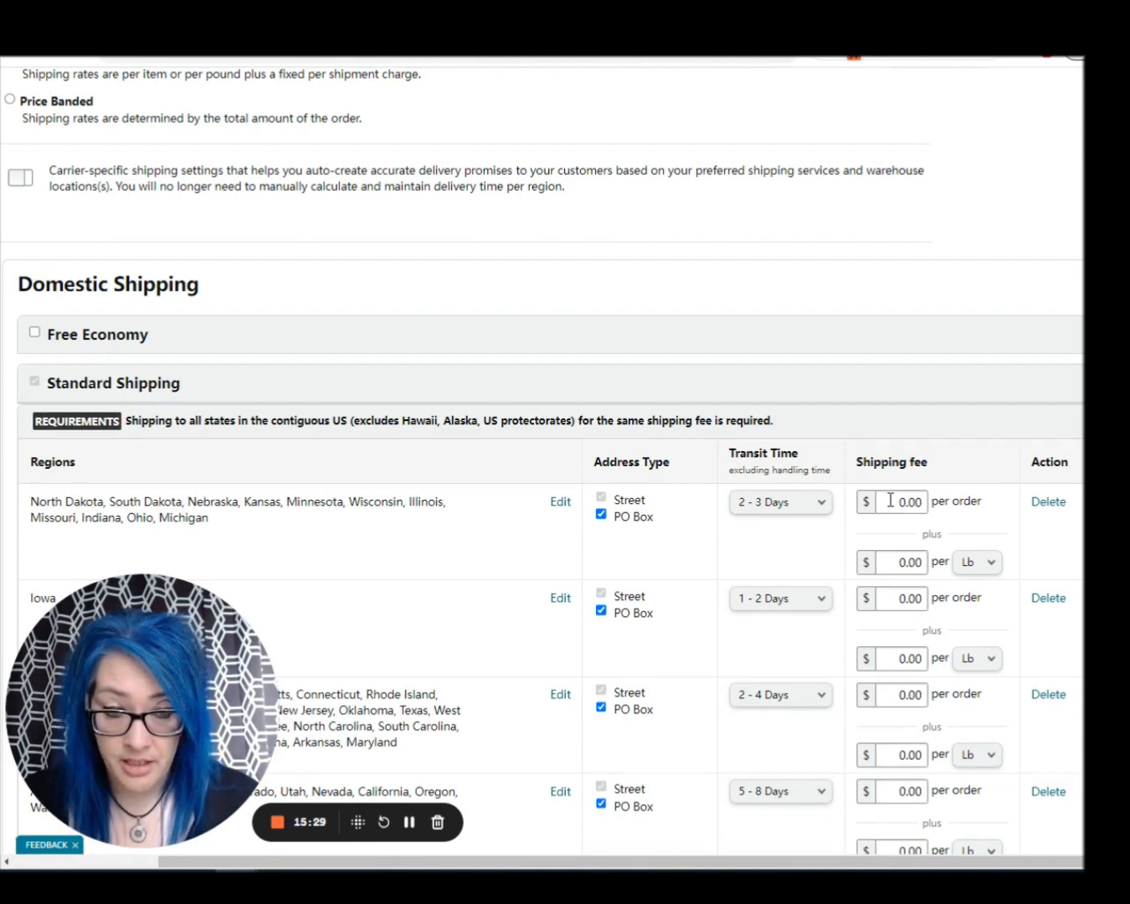
left_click_drag(889, 499, 939, 496)
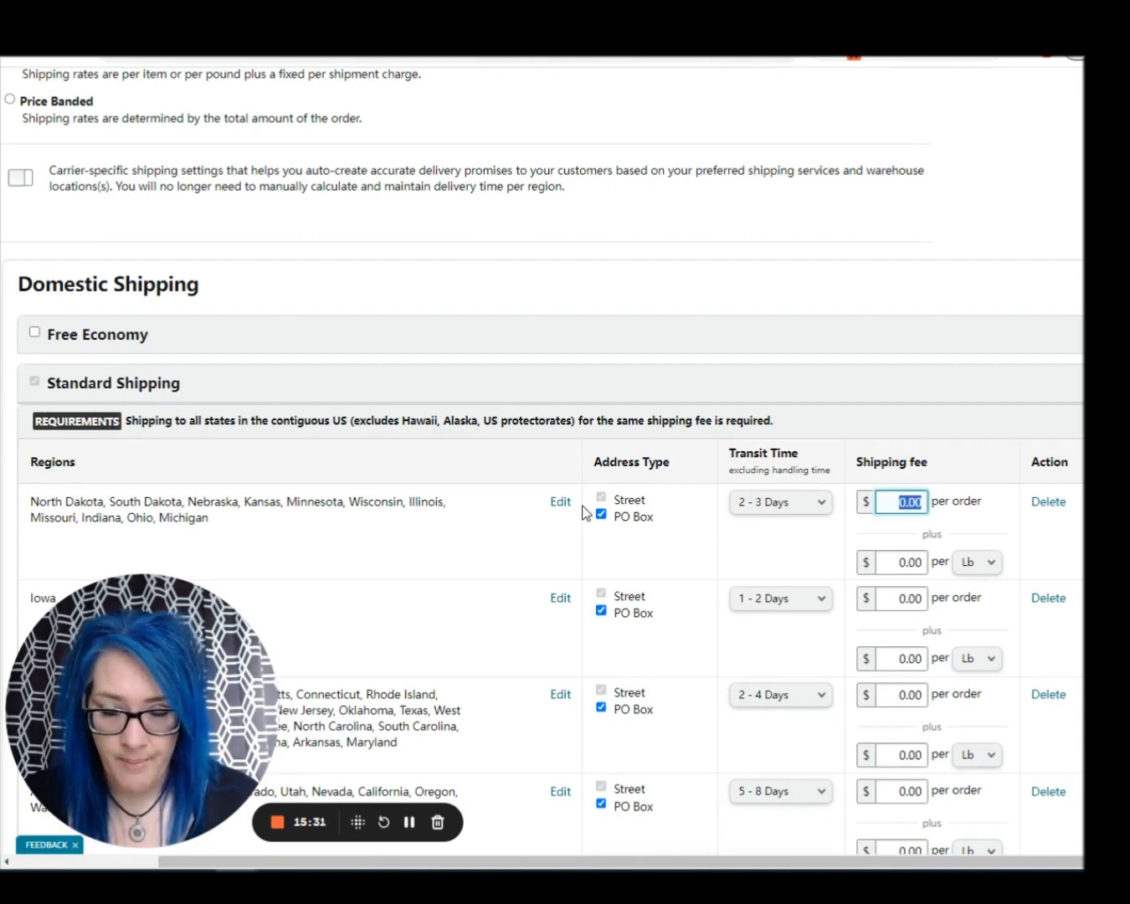
scroll(586, 512, "up", 3)
scroll(805, 558, "down", 4)
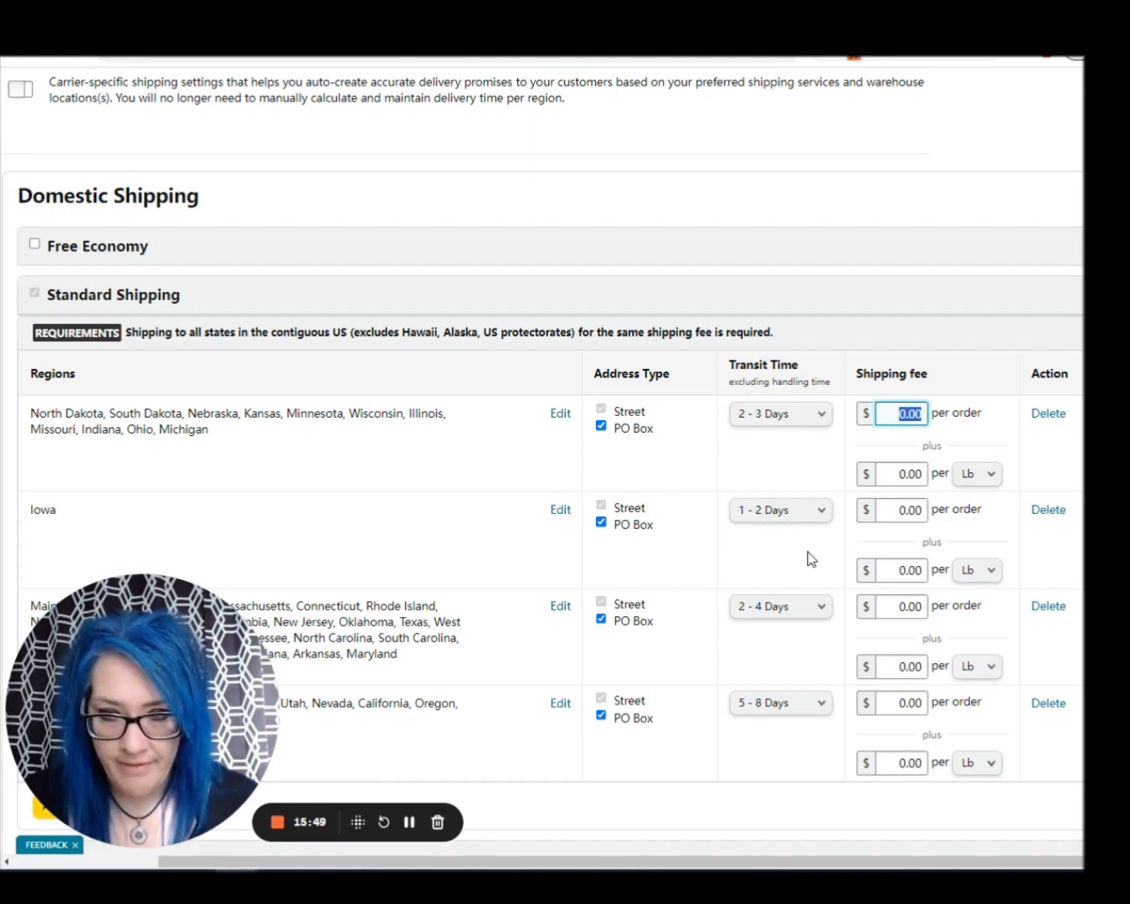
left_click(901, 420)
left_click_drag(899, 413, 957, 414)
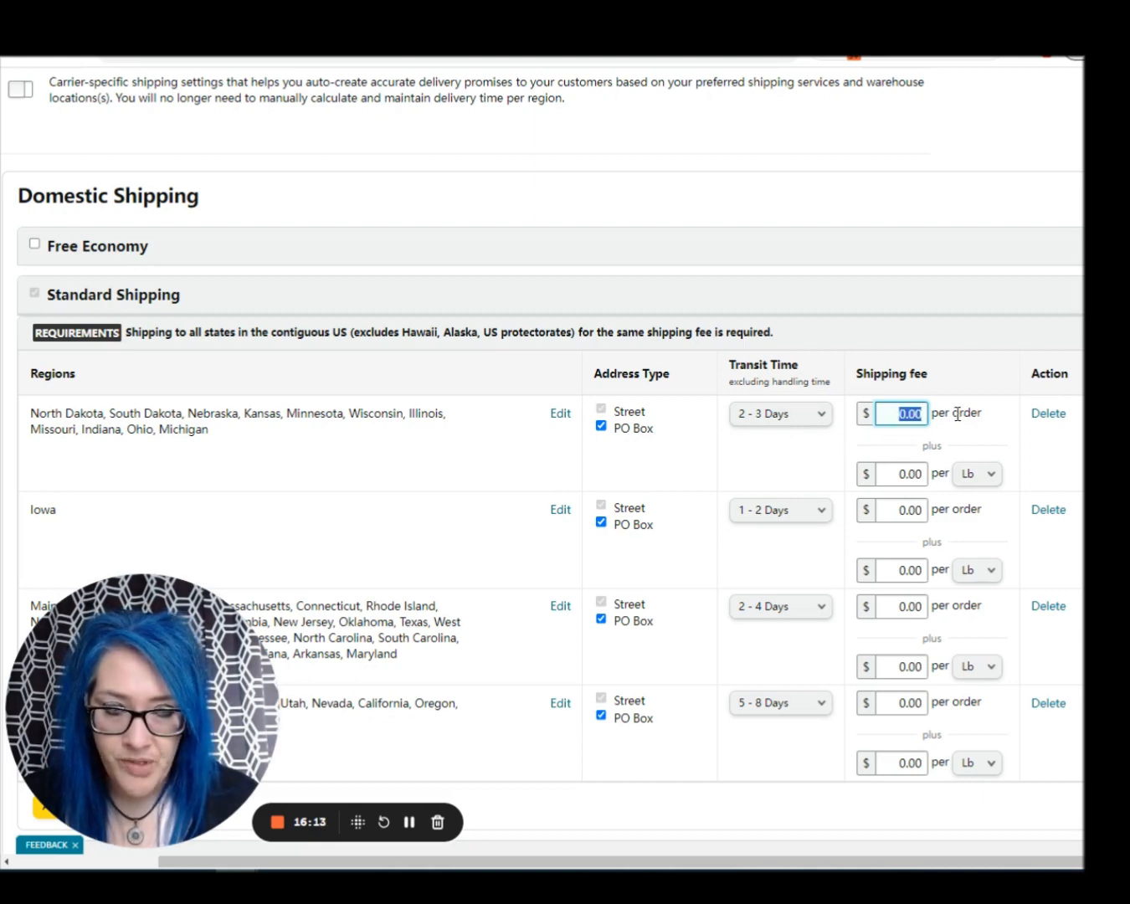
type("5")
left_click(862, 431)
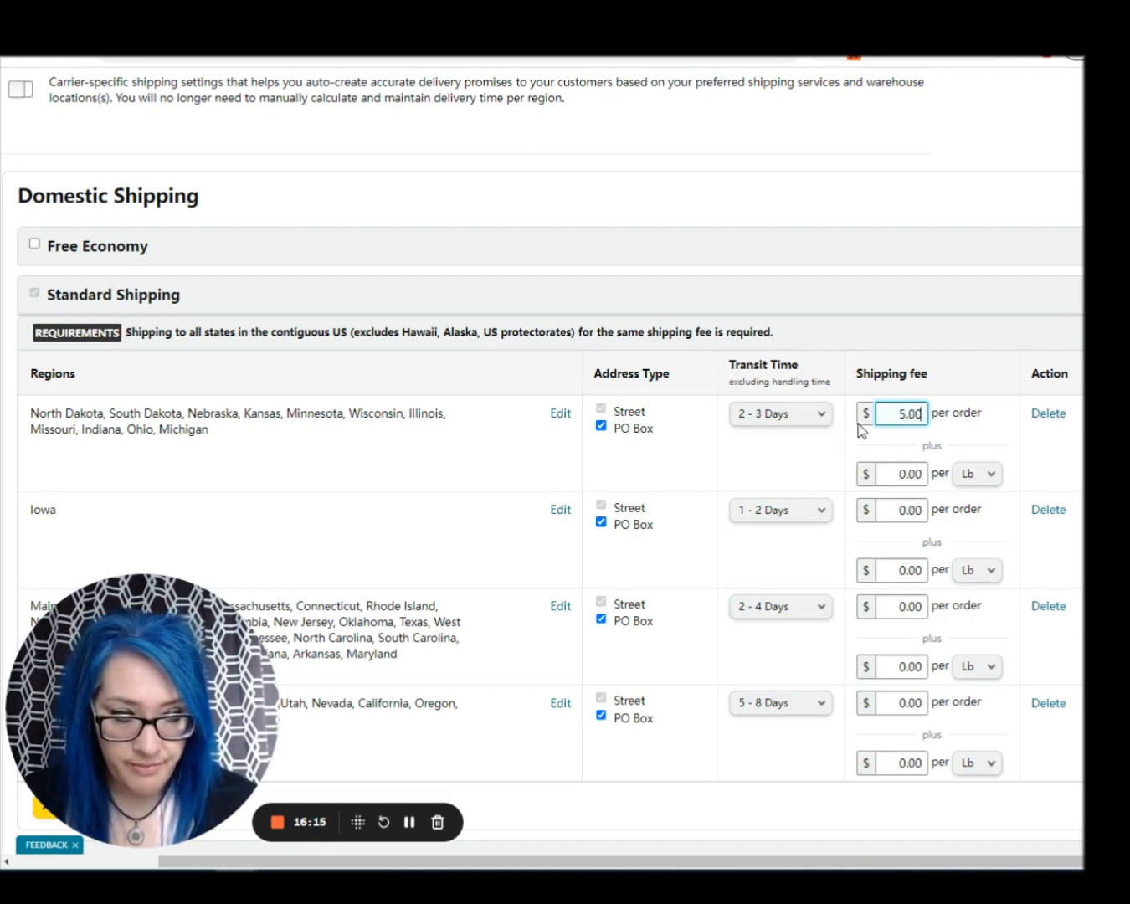
scroll(902, 457, "down", 2)
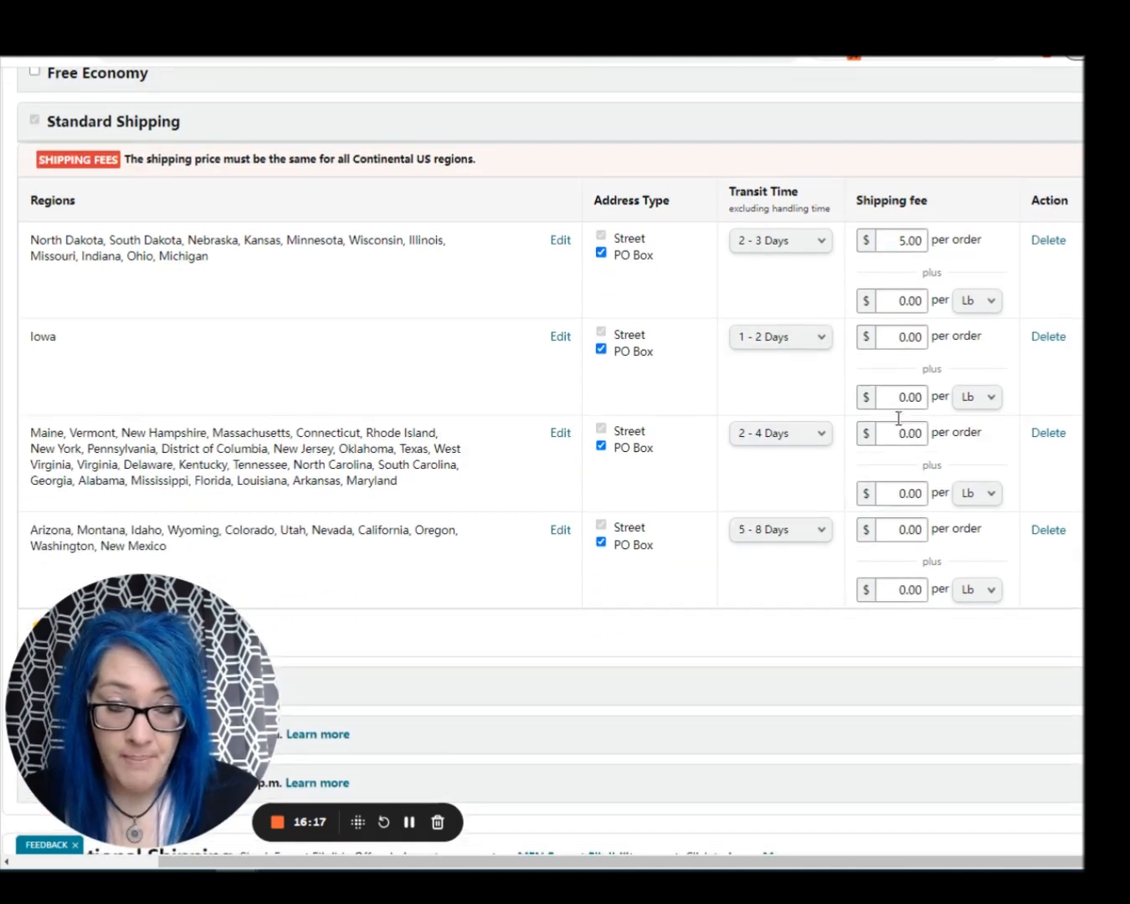
double_click(904, 296)
left_click(896, 341)
double_click(895, 339)
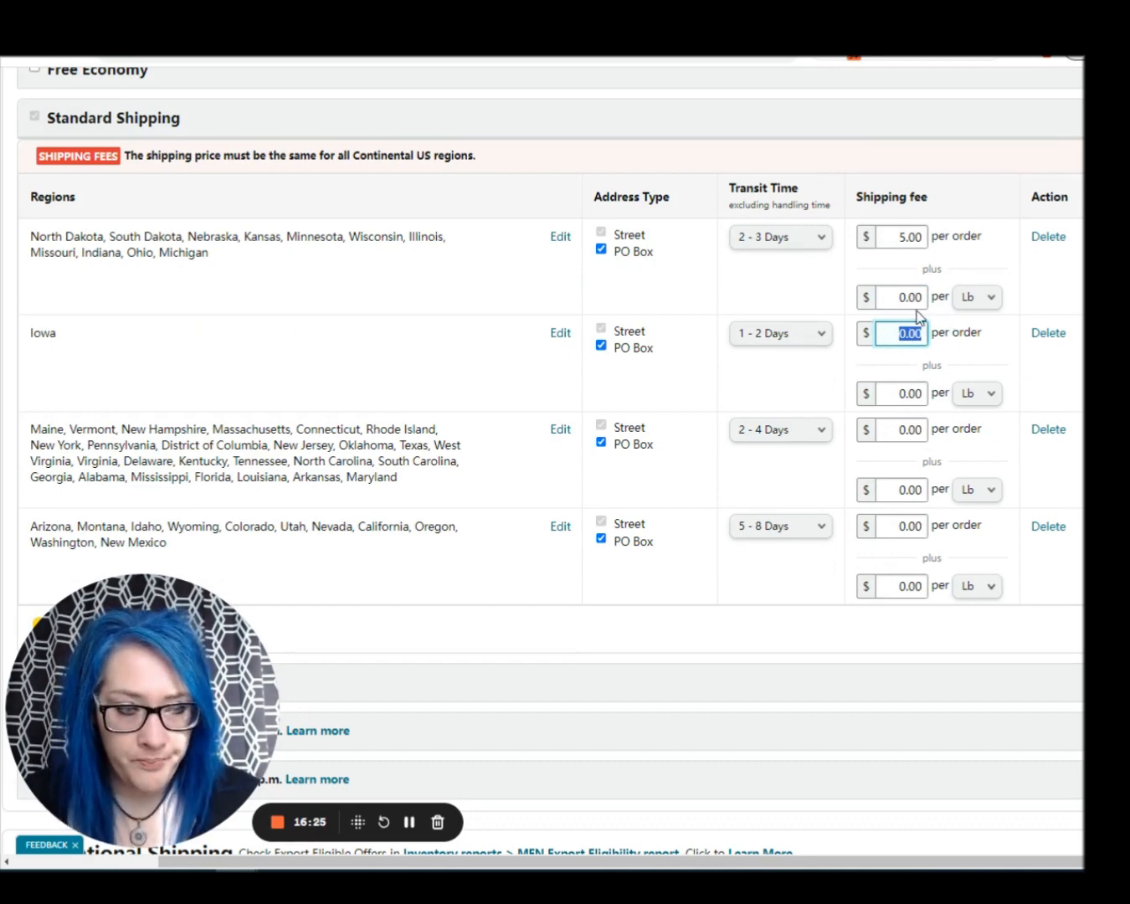
left_click(892, 334)
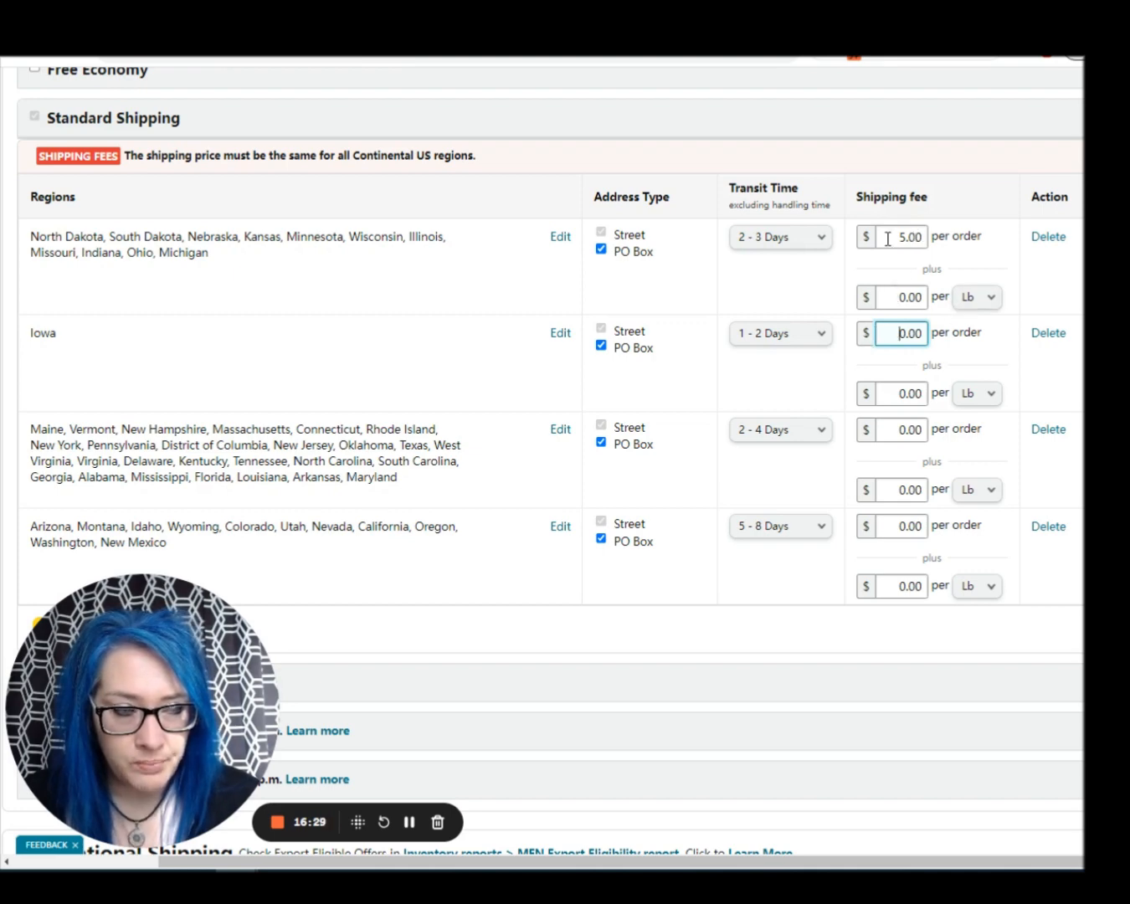
Switch the Midwest region's additional Standard Shipping fee to per Item and clear its per-order fee
left_click(989, 298)
left_click(993, 303)
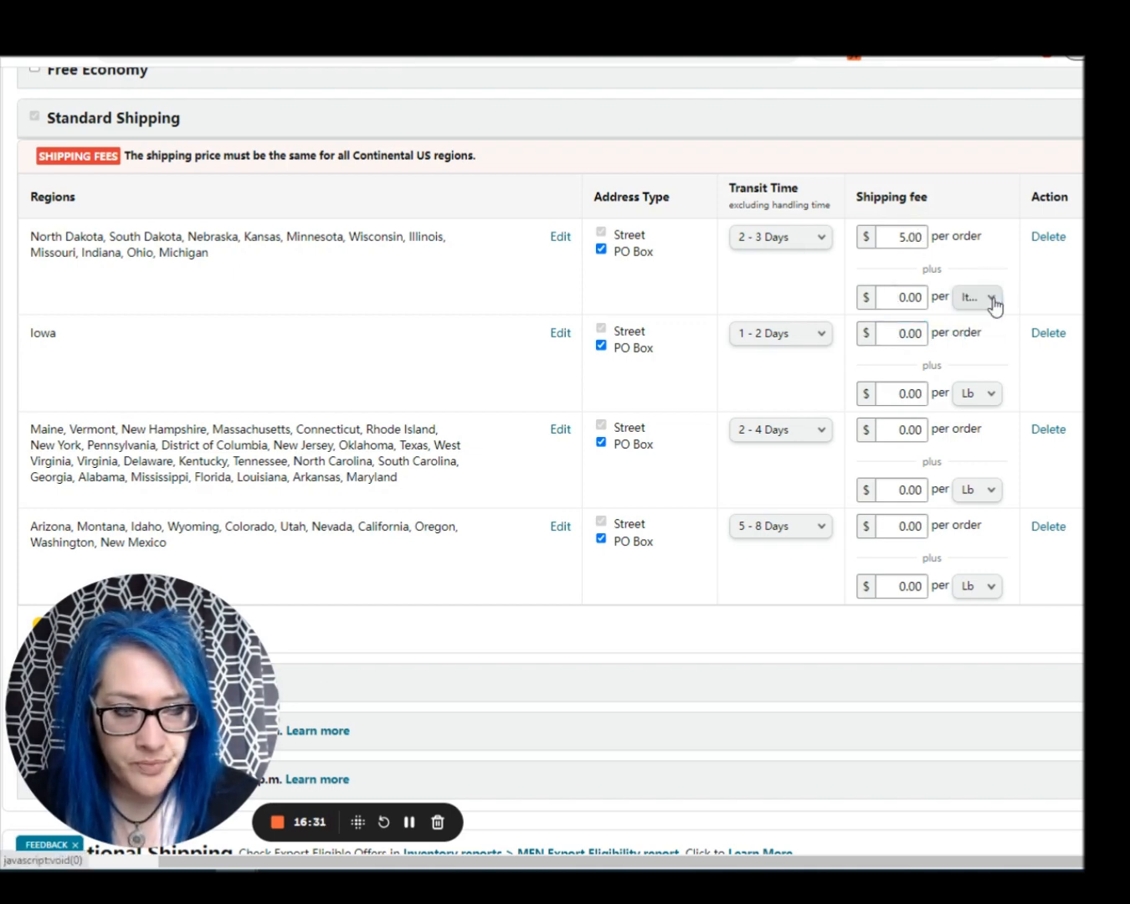
left_click(890, 237)
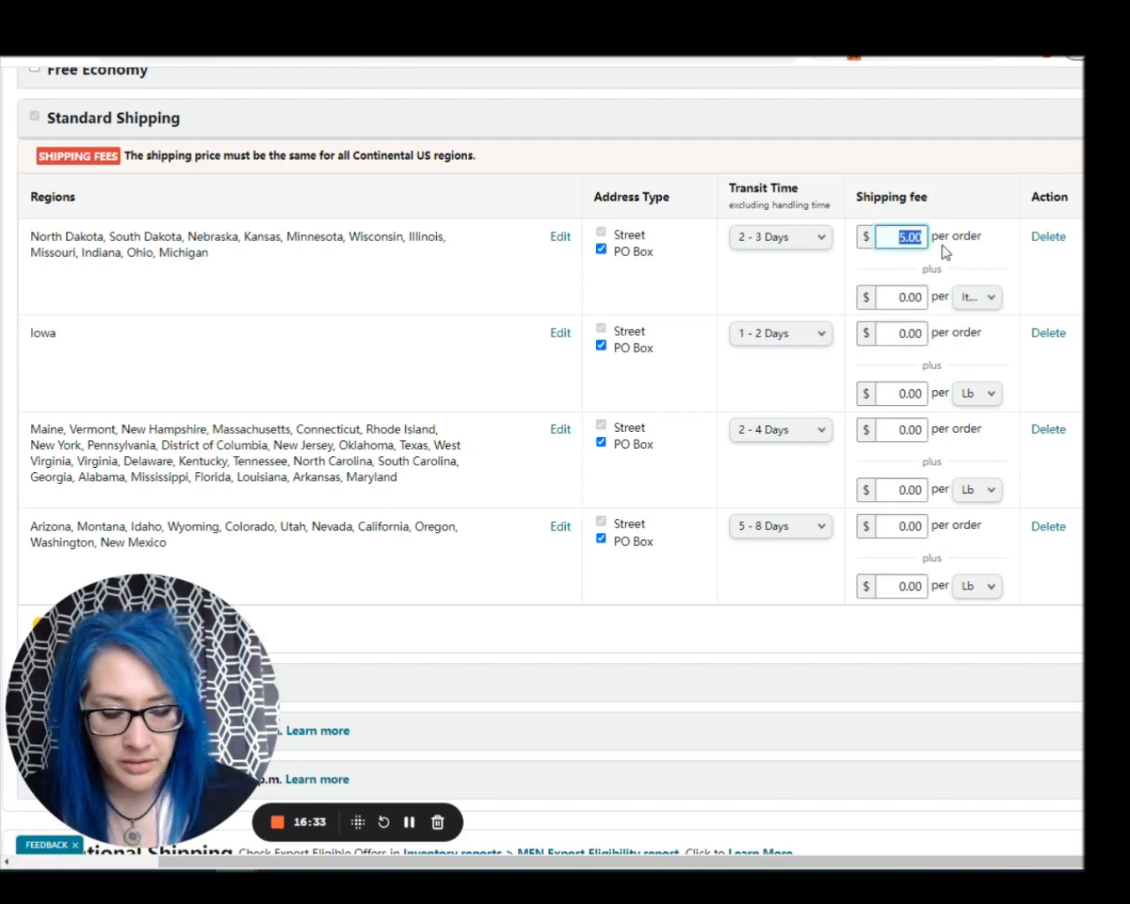
key("BackSpace")
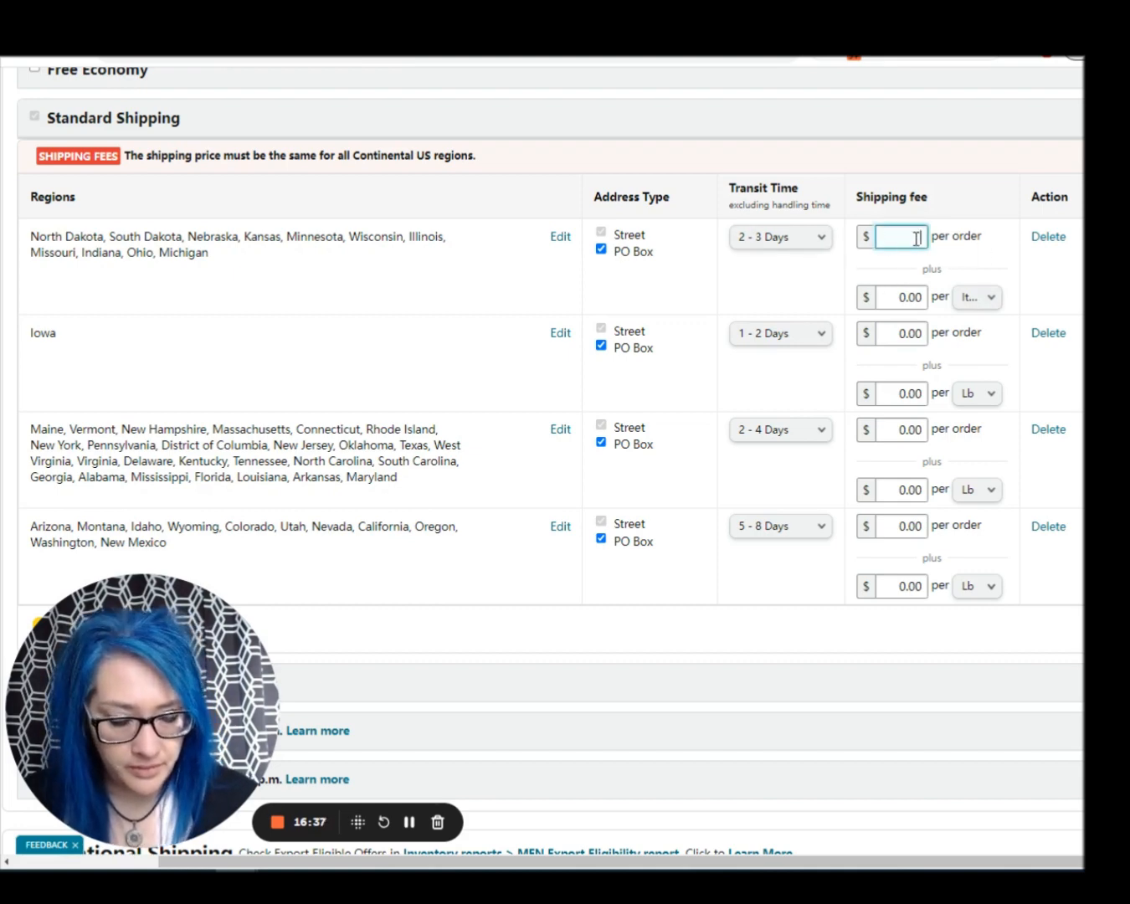
type("5.00")
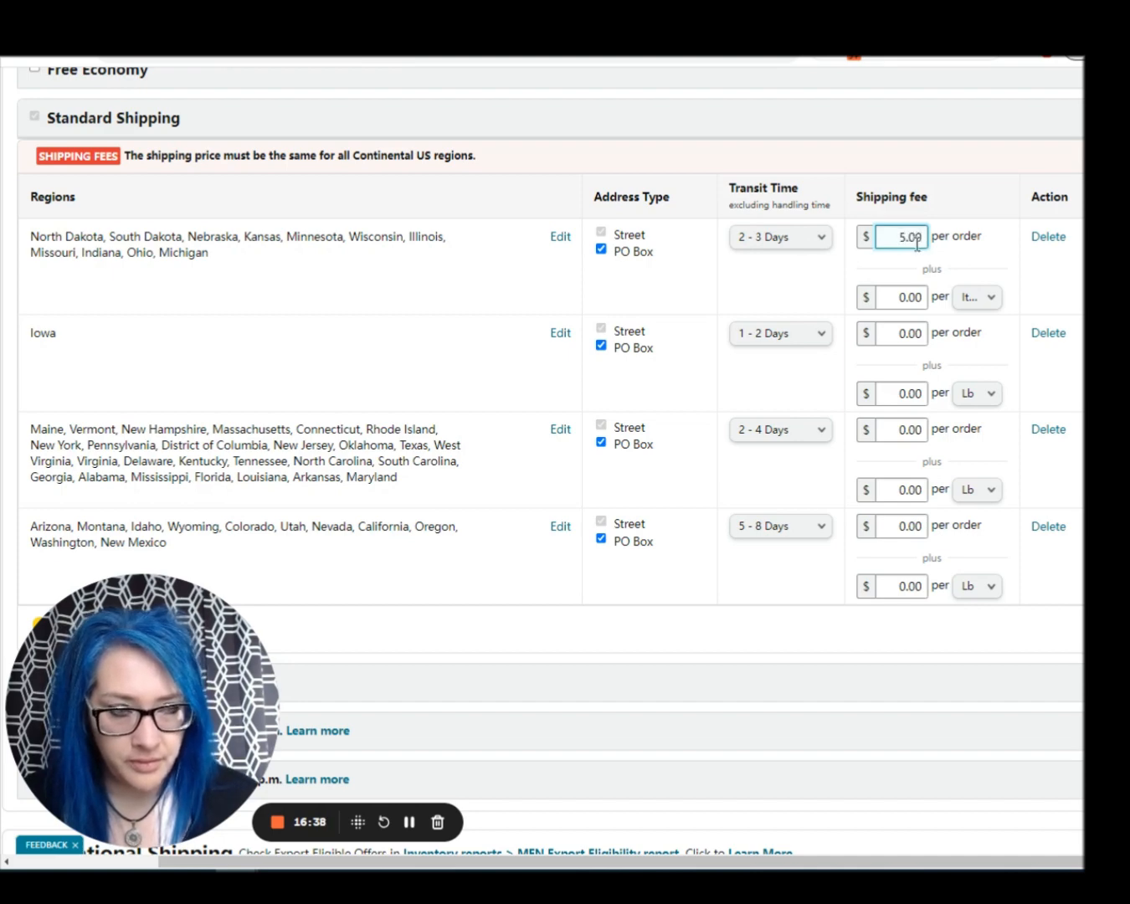
left_click(901, 295)
left_click(893, 235)
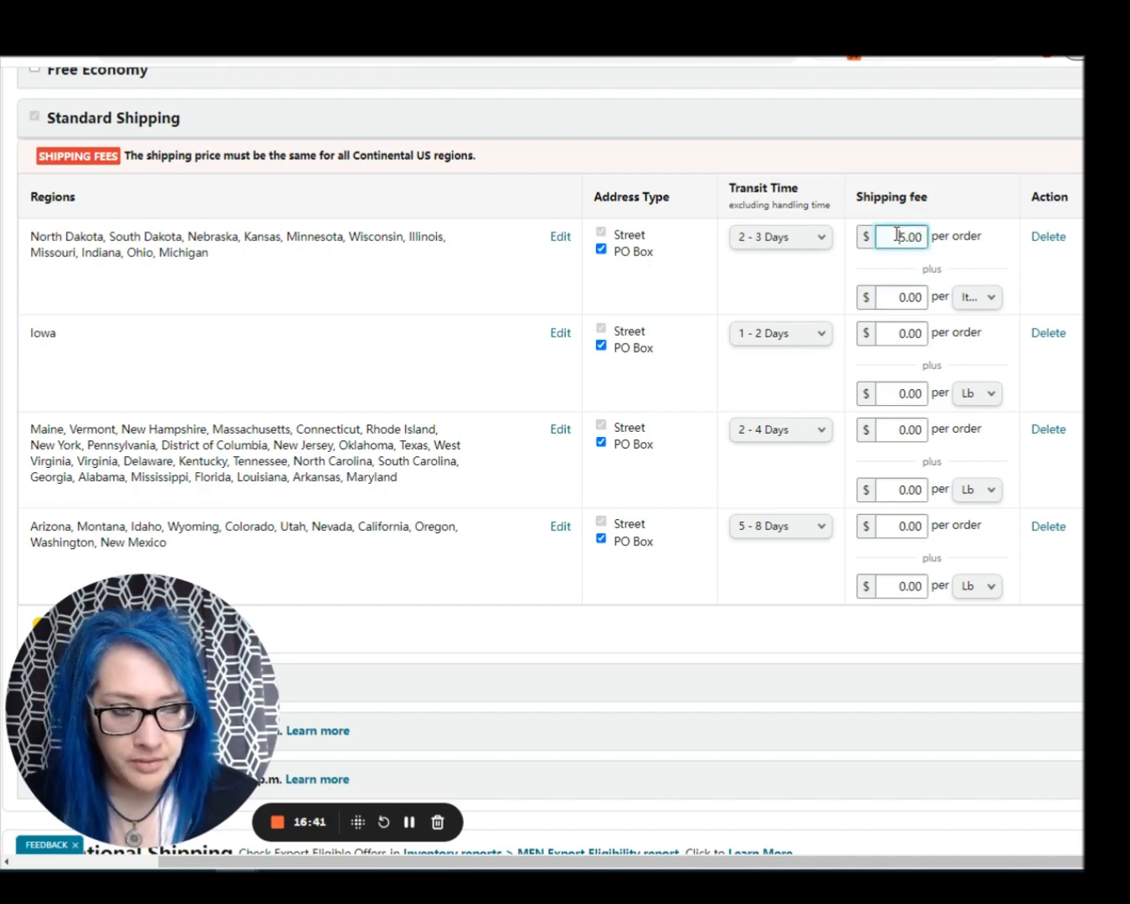
key("BackSpace")
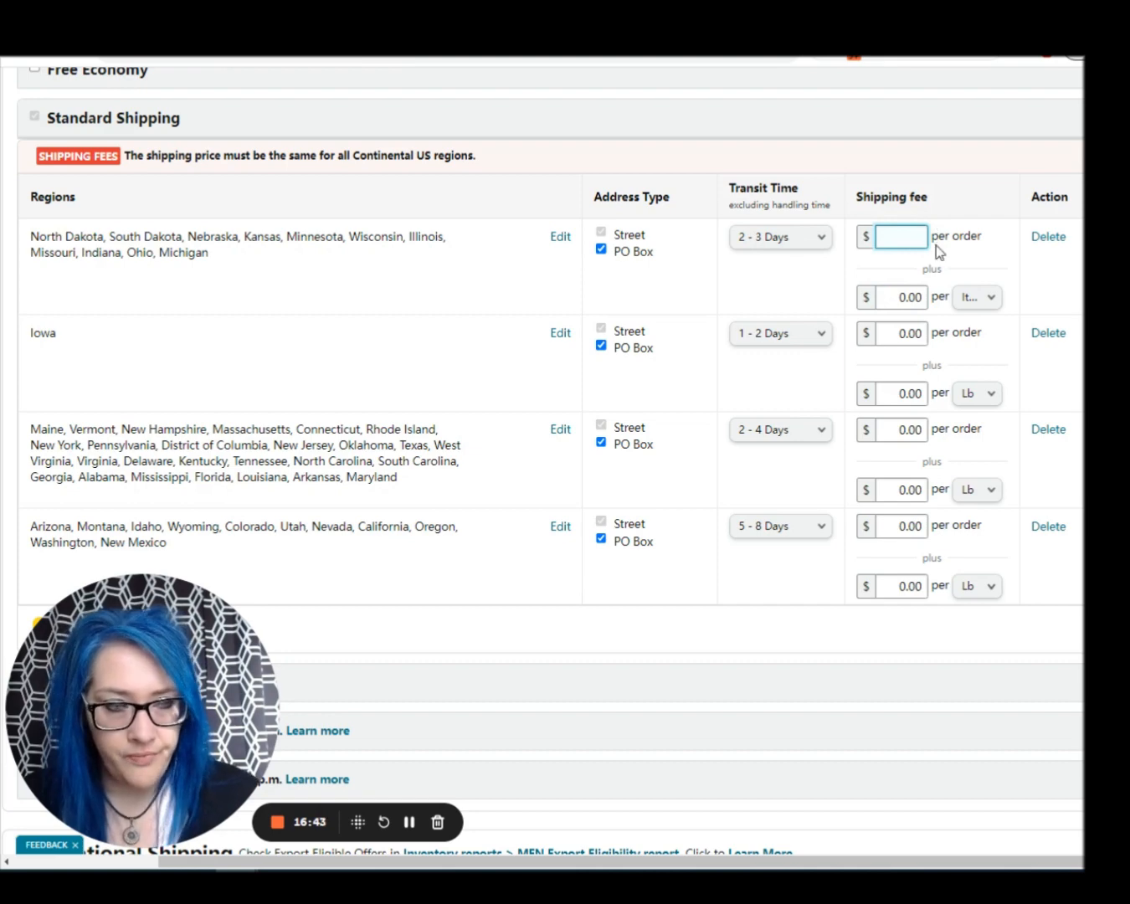
Set the Midwest region's additional Standard Shipping fee to $5.00, keeping it charged per Item
left_click(888, 297)
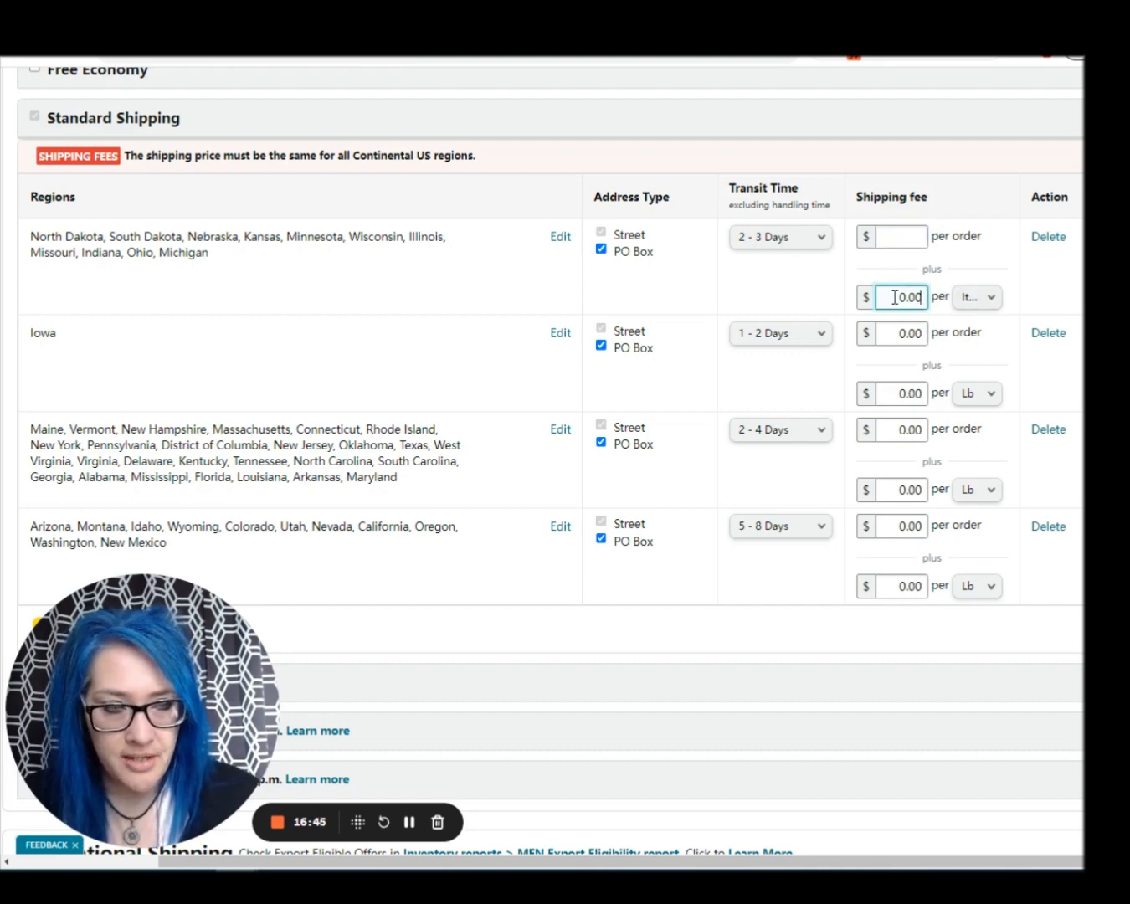
left_click_drag(895, 298, 924, 296)
type("5.00")
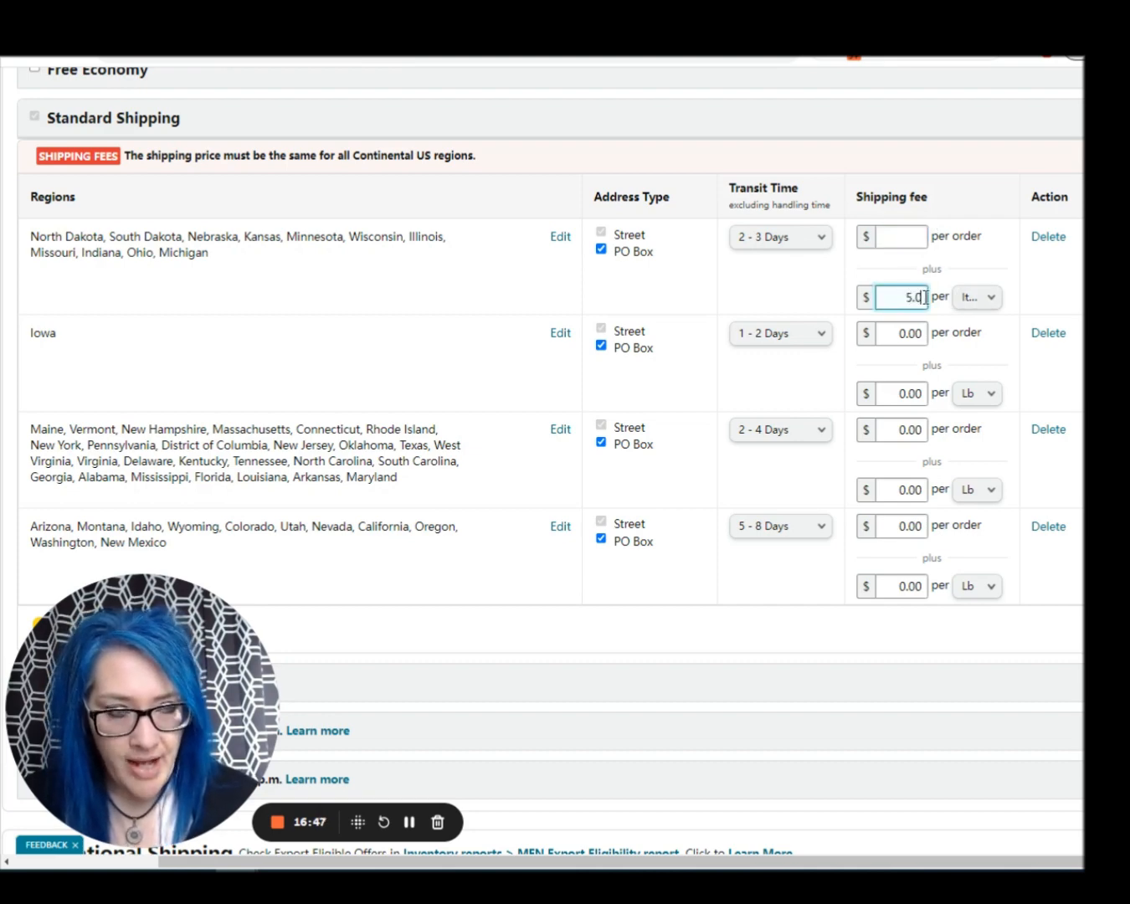
left_click(988, 298)
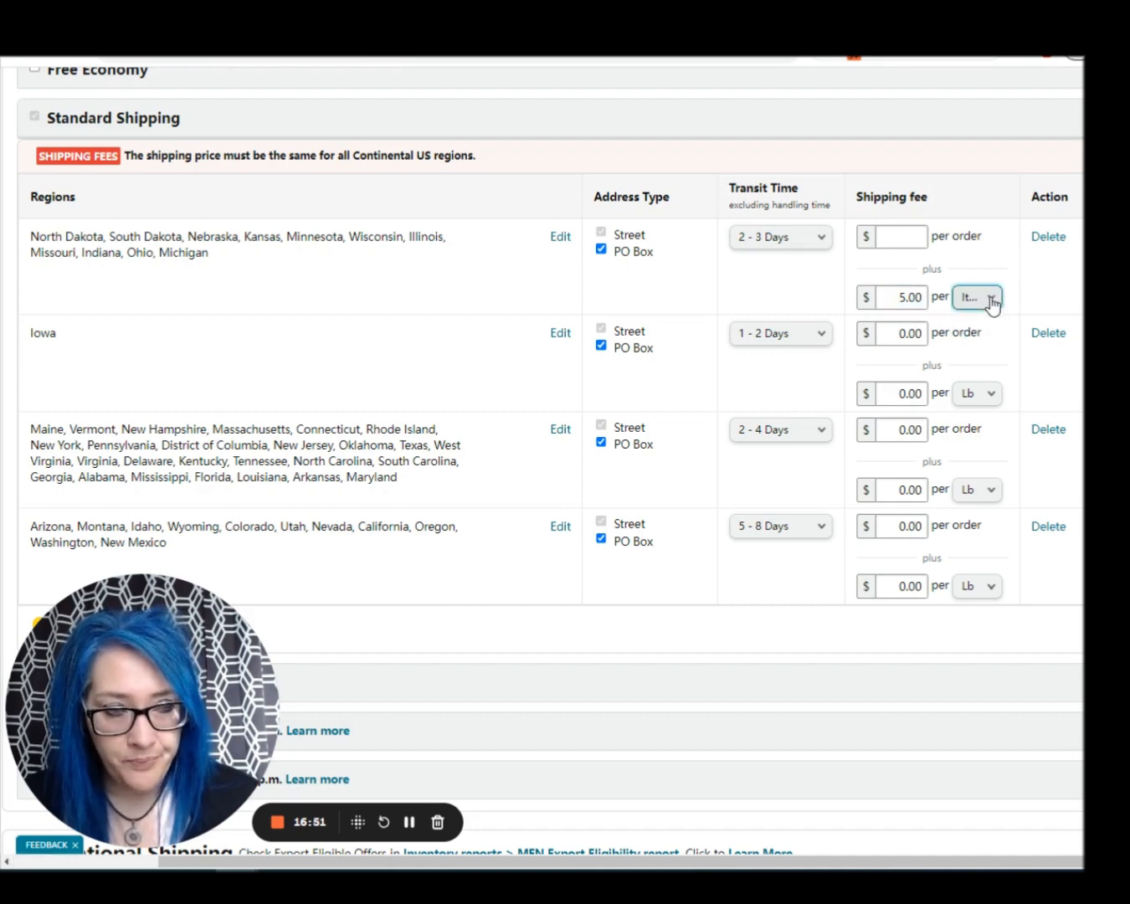
left_click(991, 301)
left_click(979, 307)
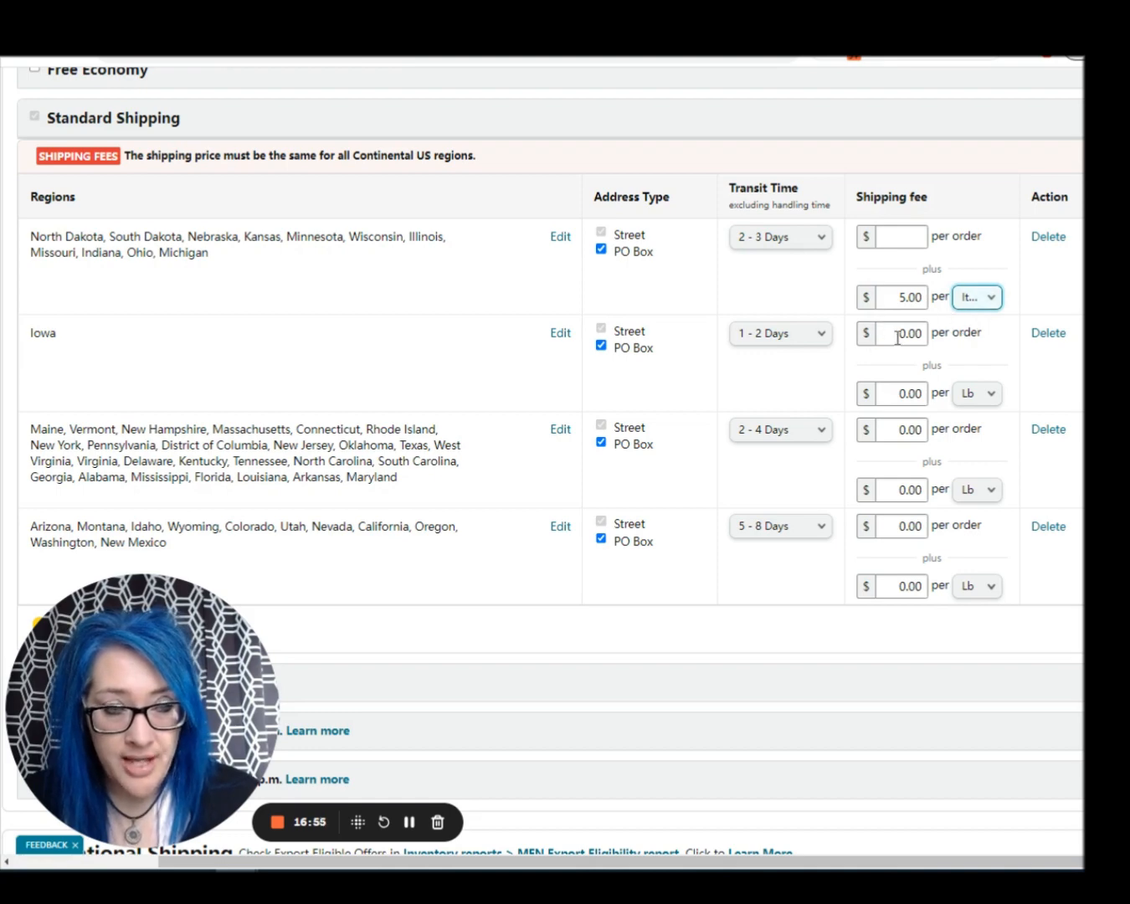
Set Iowa's additional shipping fee to $5.00 per Item and the Midwest region's per-order fee to $0.00
double_click(895, 395)
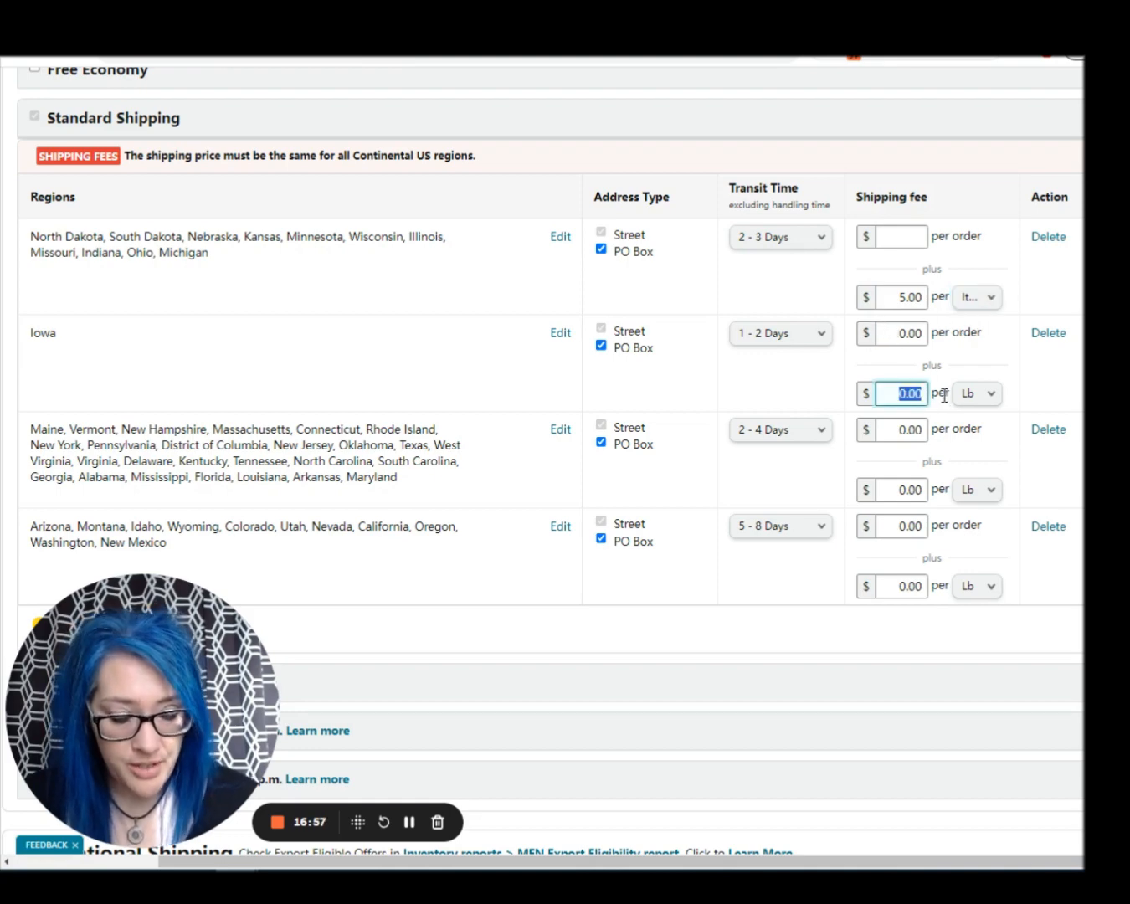
type("5.00")
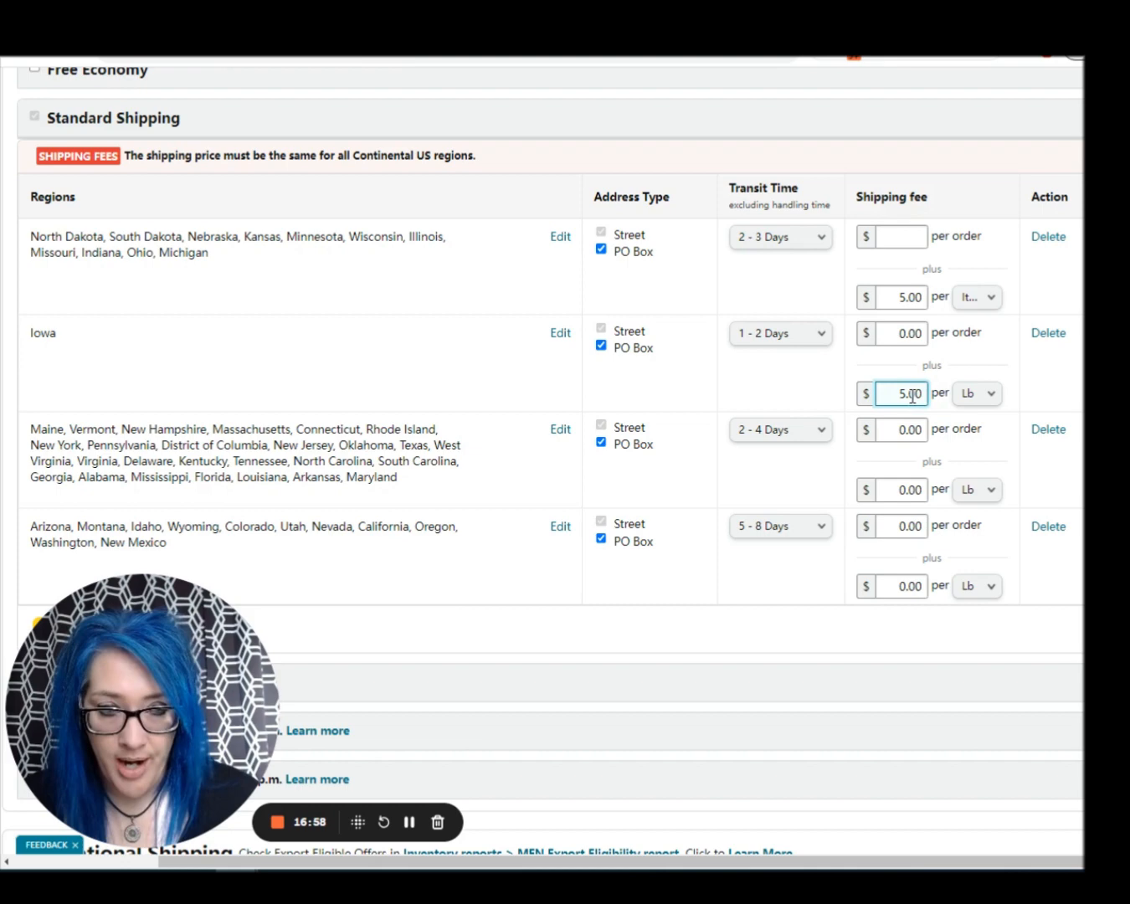
left_click(987, 396)
left_click(987, 396)
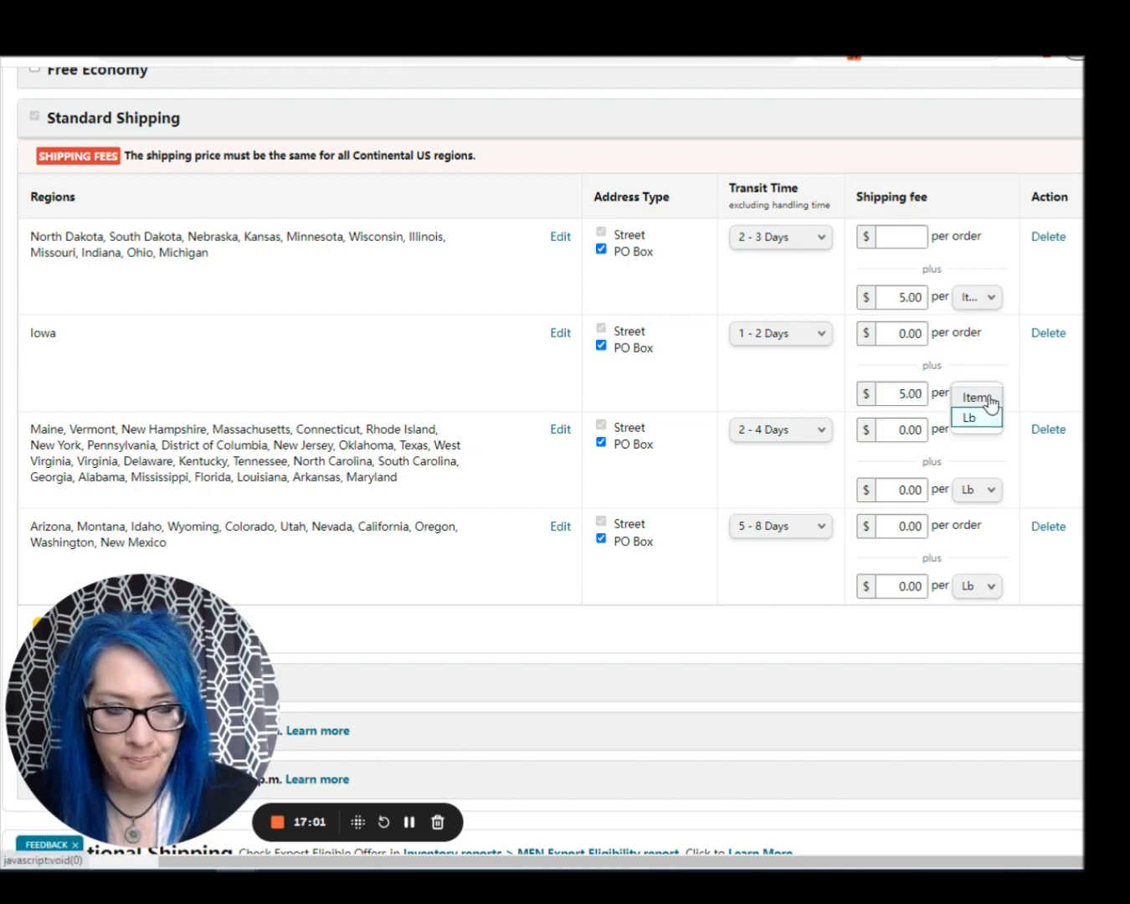
left_click(977, 396)
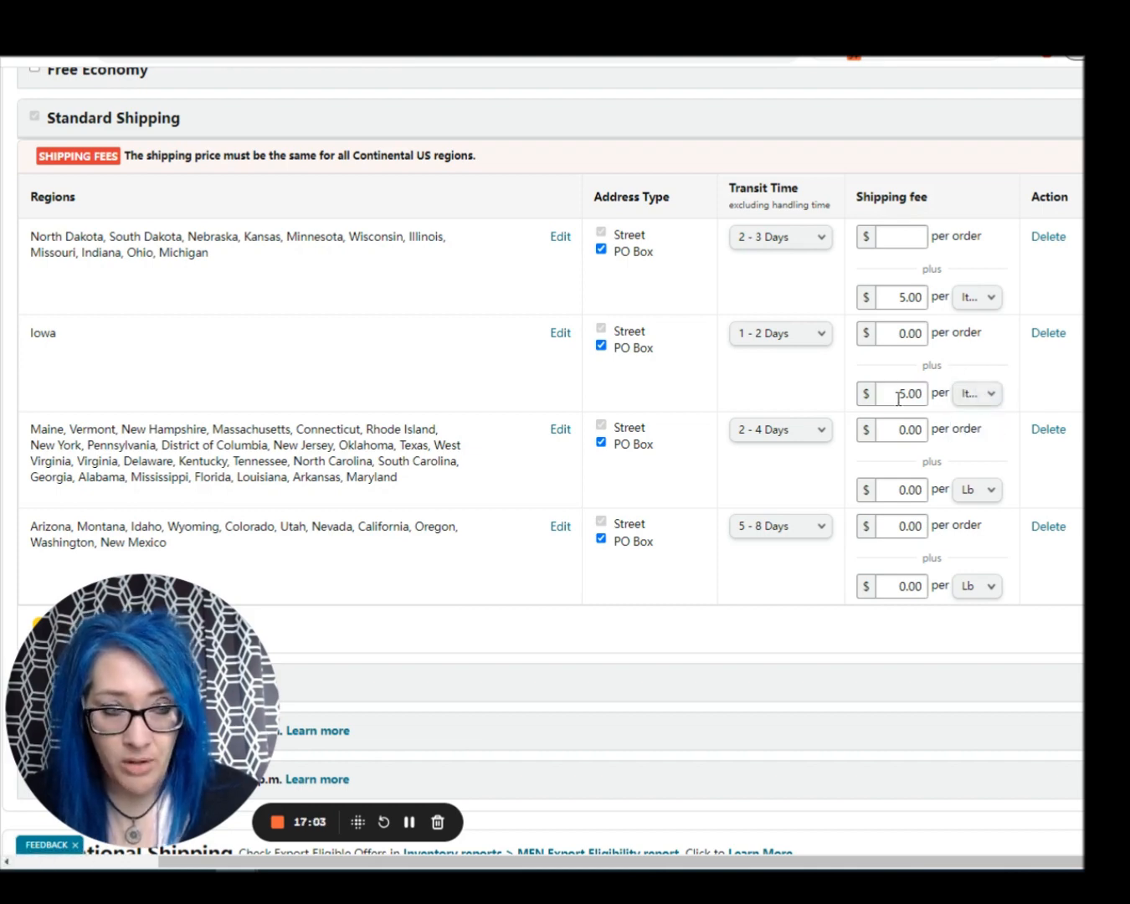
left_click(912, 241)
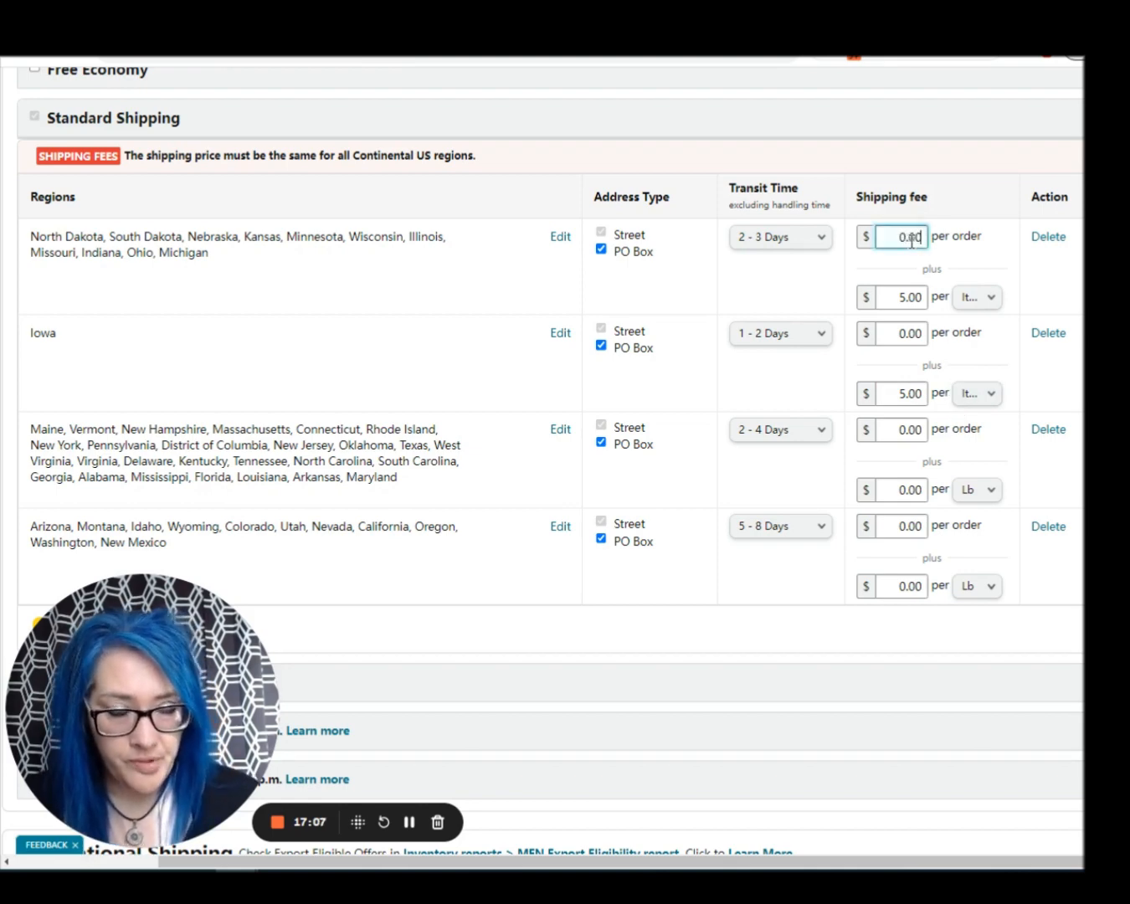
left_click(967, 260)
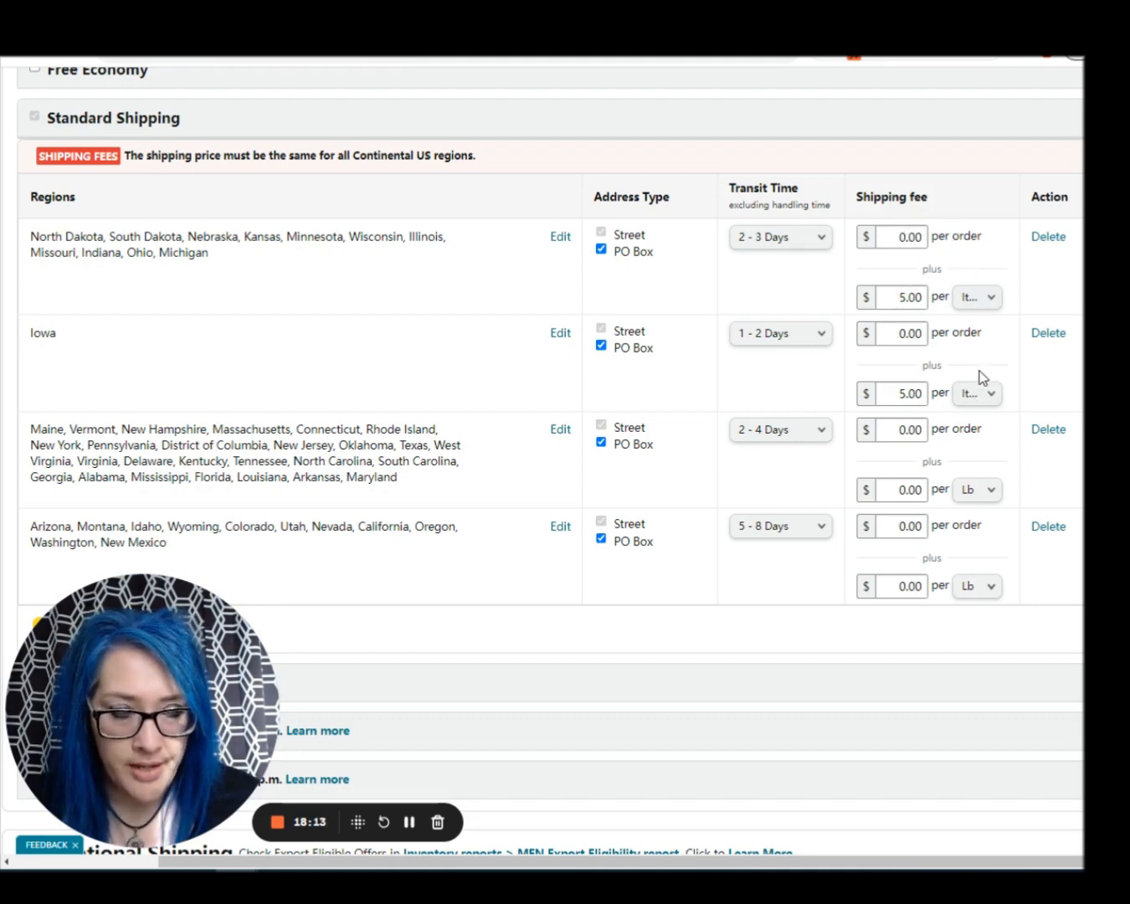
Set the additional Standard Shipping fee for the eastern and southern states region to $5.00 per Item
left_click(911, 489)
double_click(914, 490)
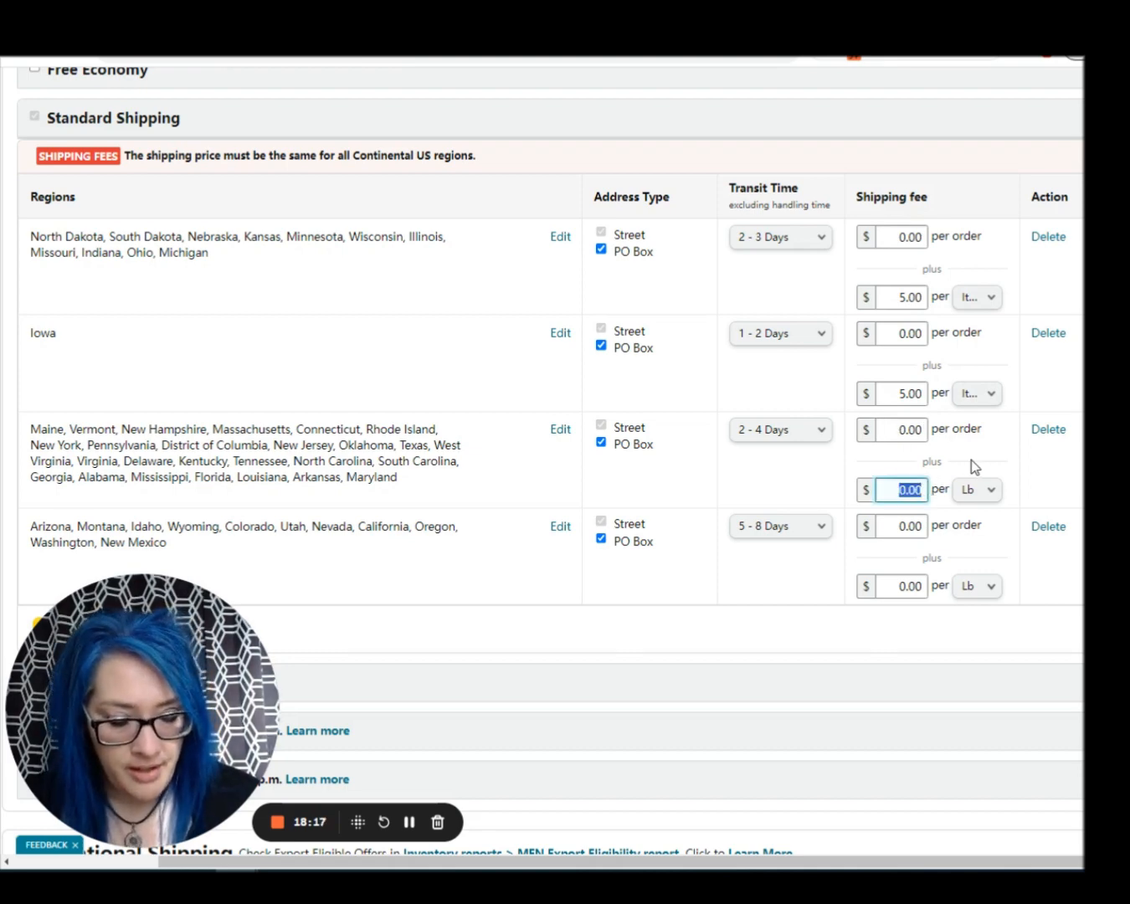
type("5.00")
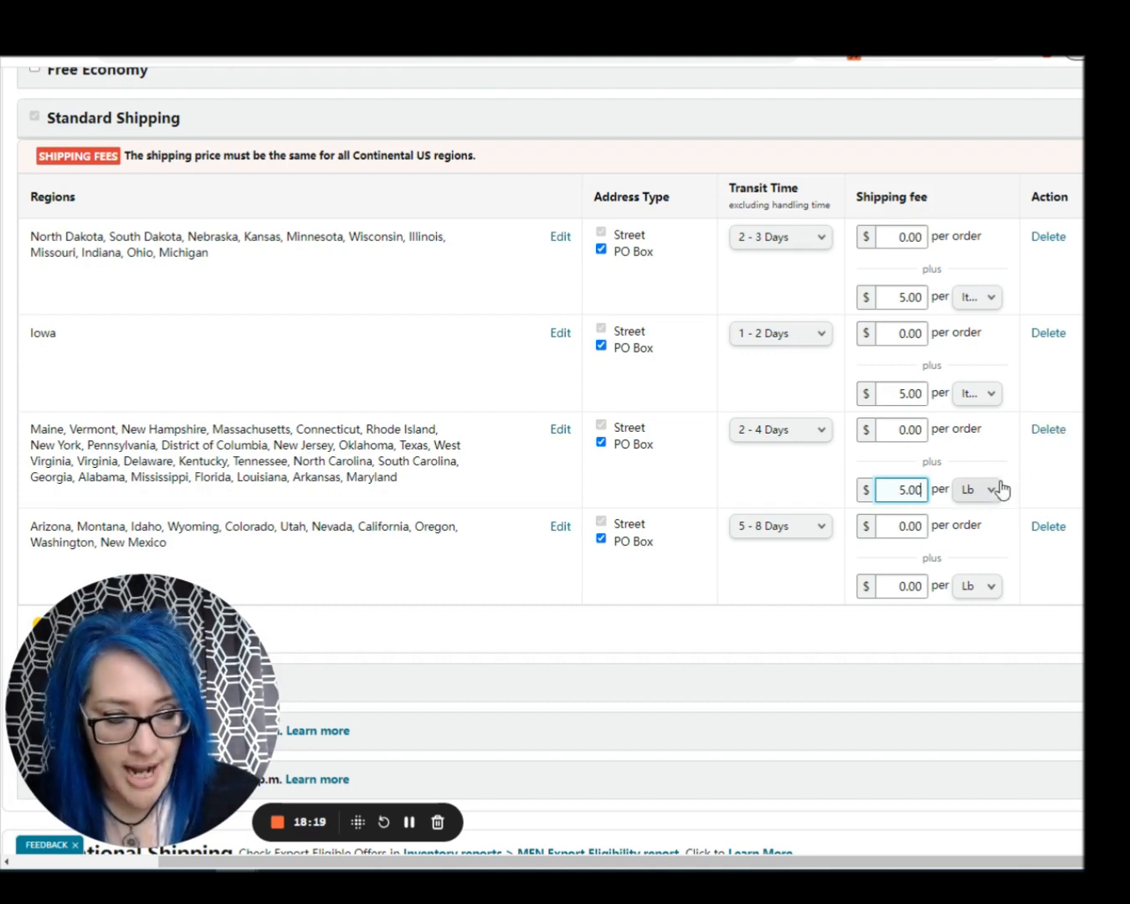
left_click(992, 493)
left_click(993, 493)
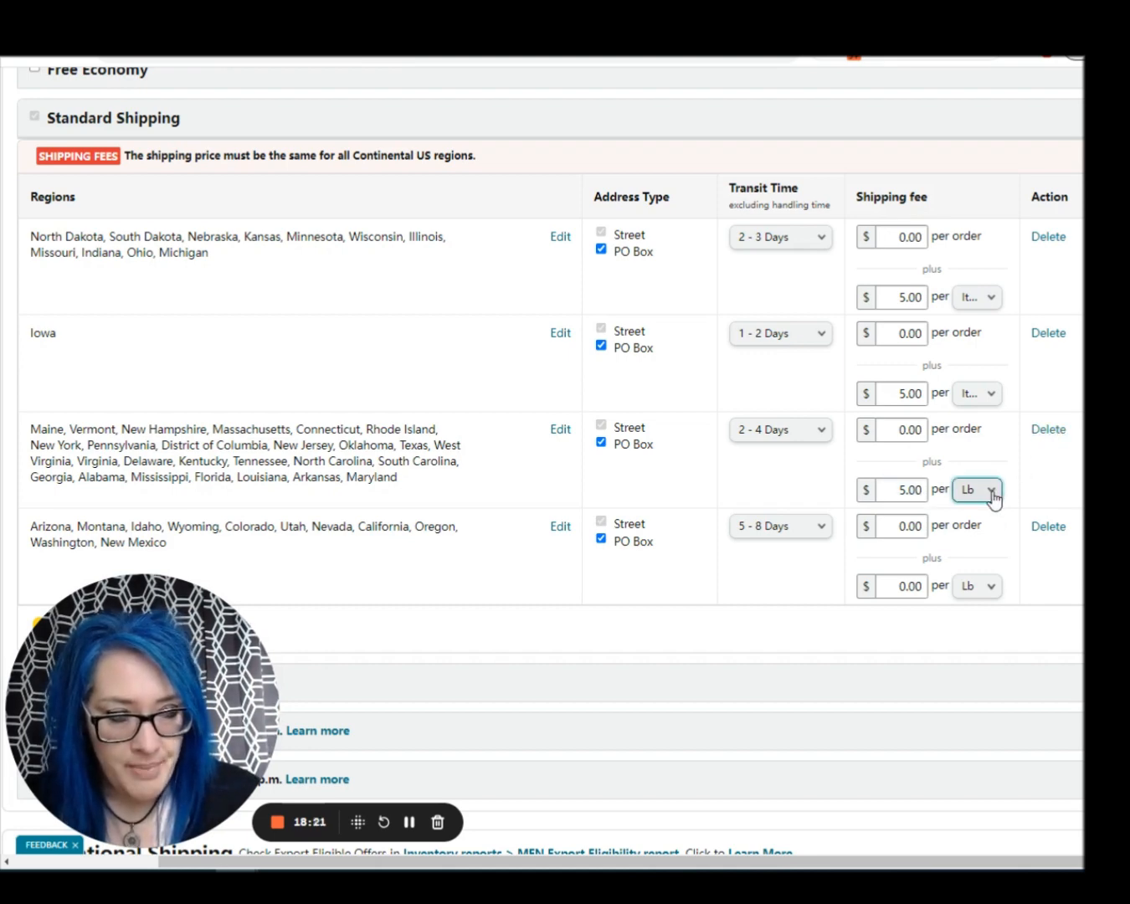
left_click(973, 493)
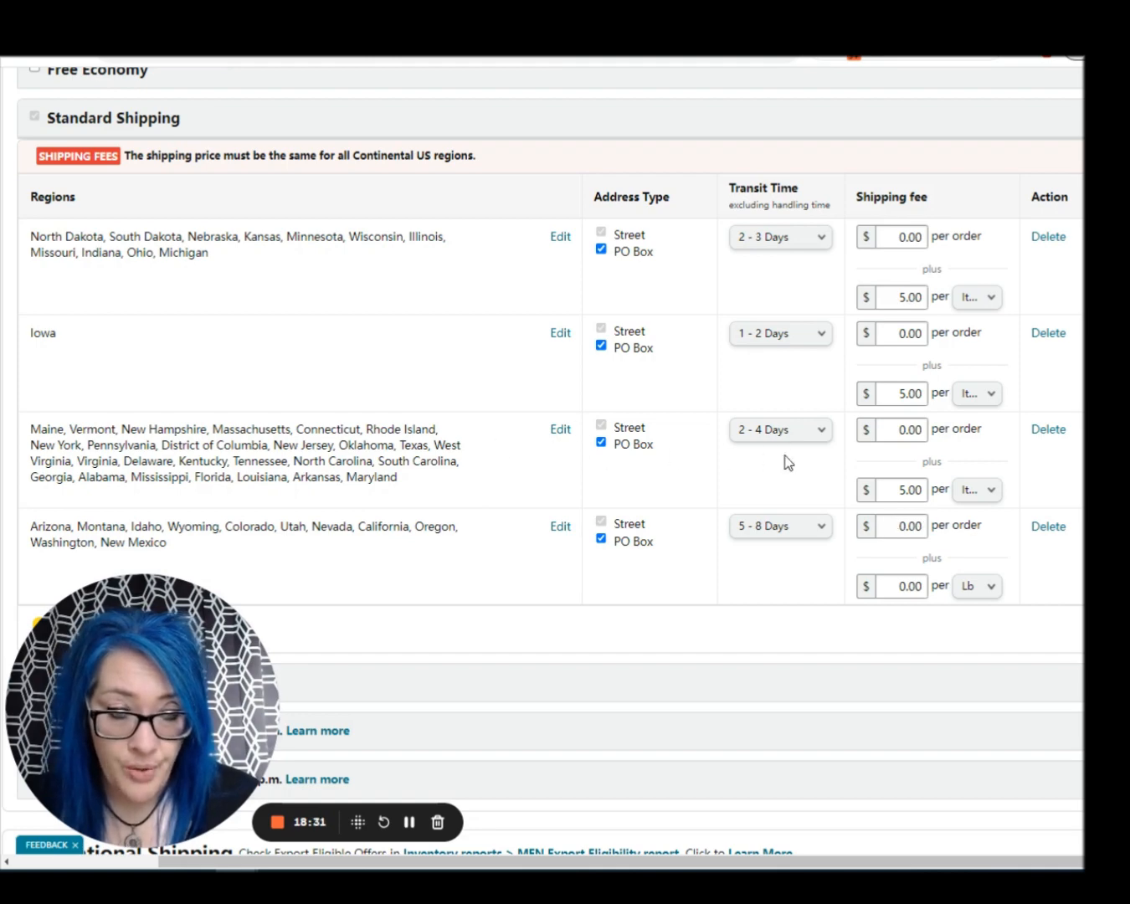
Set the West region's Standard Shipping fee to $0.00 per order plus $10.00 per Item
left_click_drag(896, 532, 928, 527)
type("0")
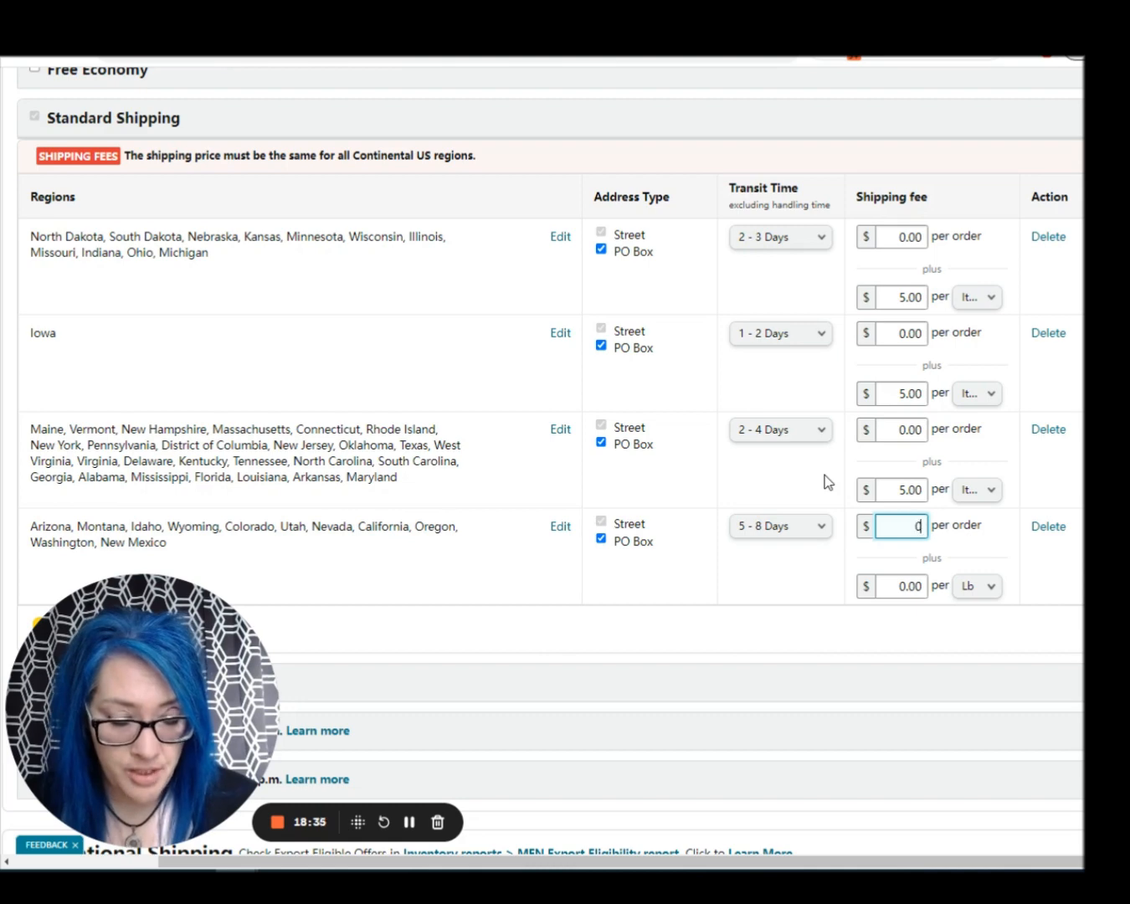
type(".0")
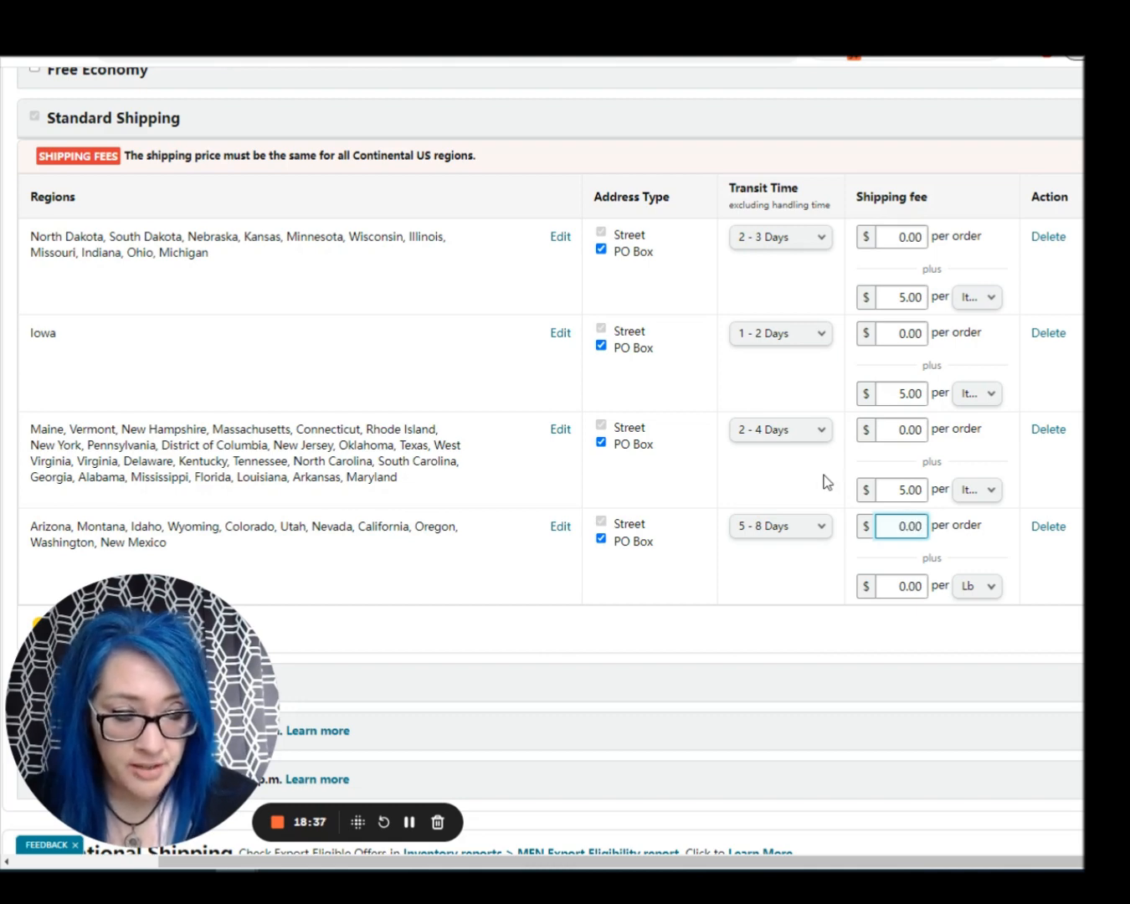
left_click_drag(896, 585, 924, 589)
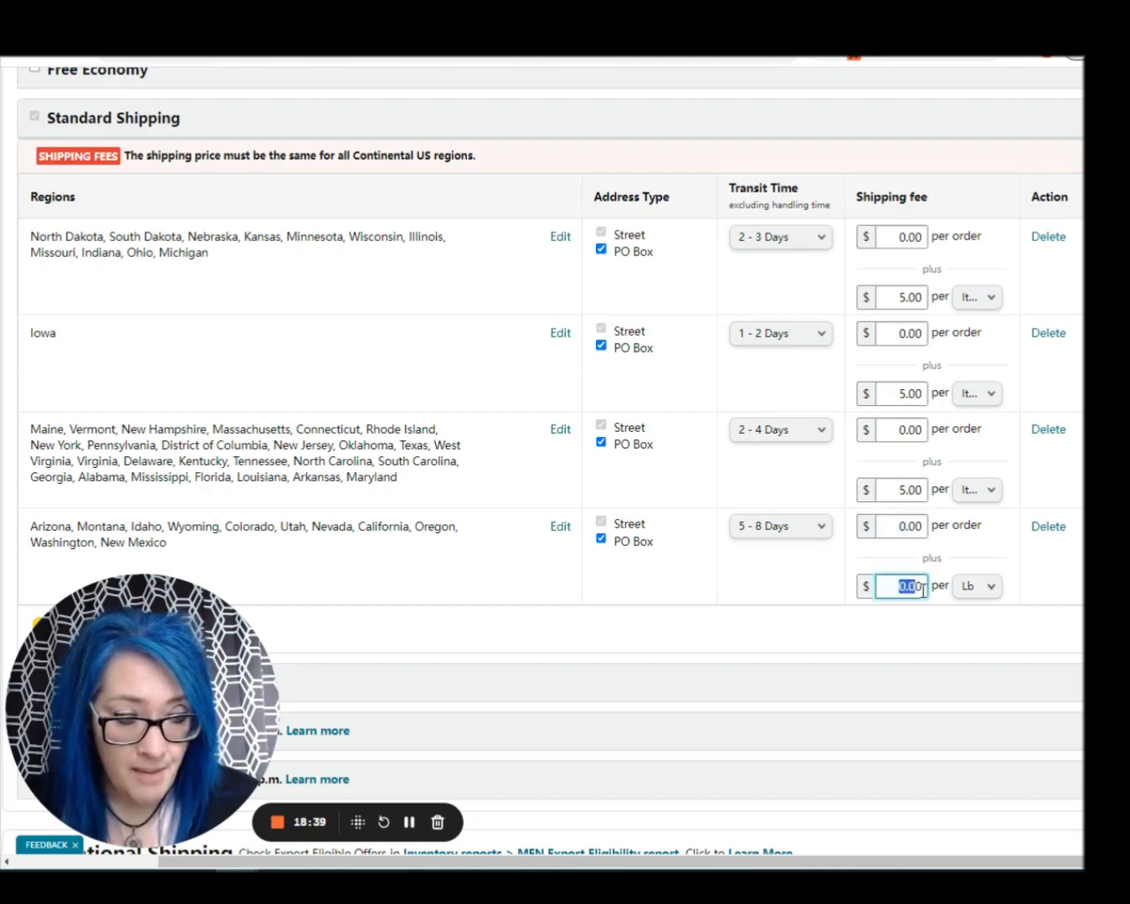
type("10.00")
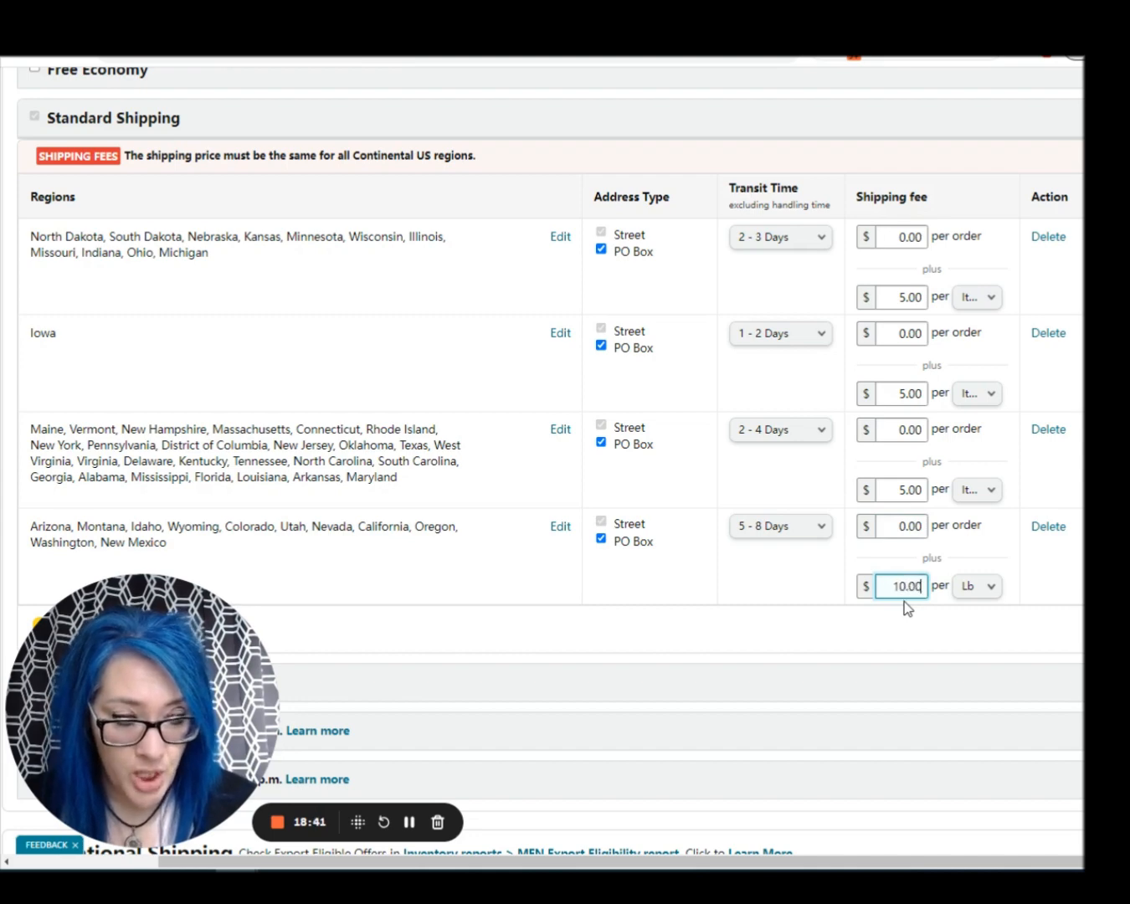
left_click(988, 588)
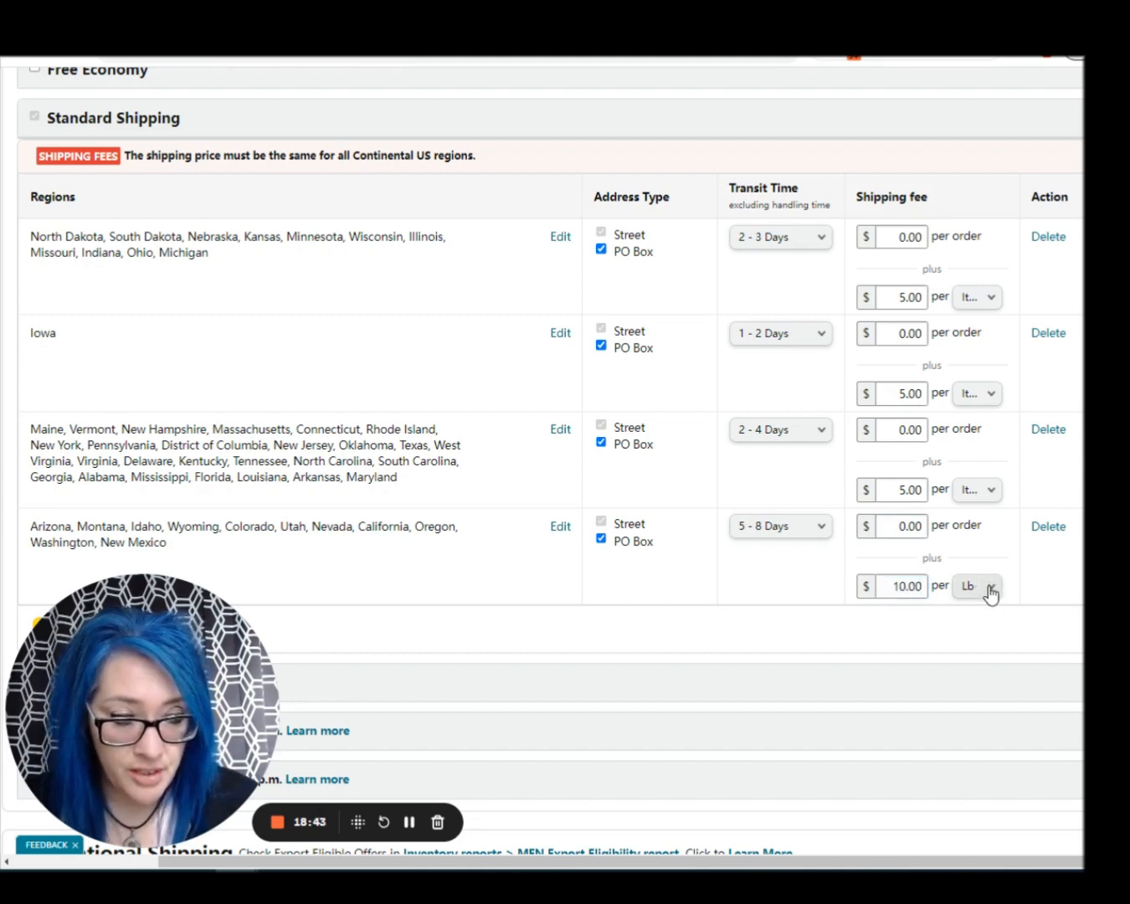
left_click(990, 592)
left_click(980, 588)
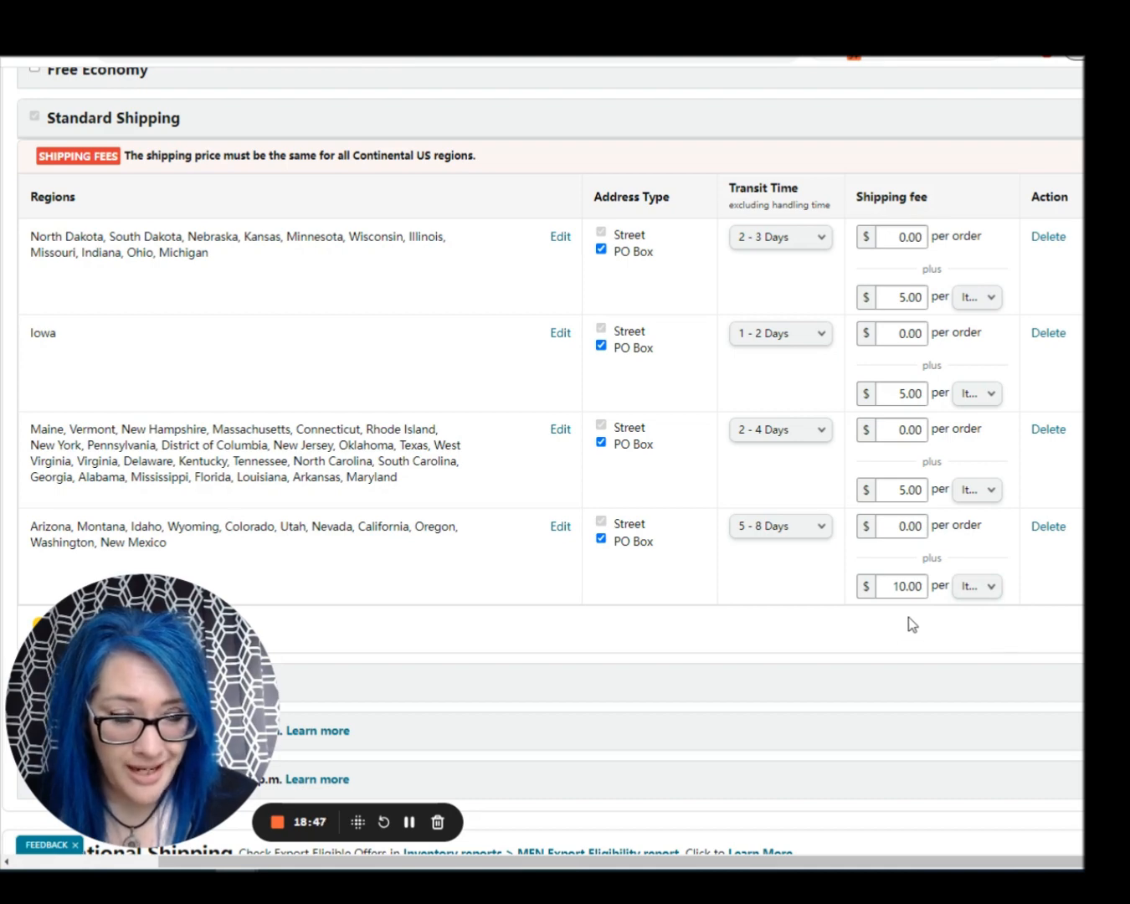
Try to save the copied shipping template and examine the Standard Shipping fees for the cause of the error
scroll(897, 621, "down", 3)
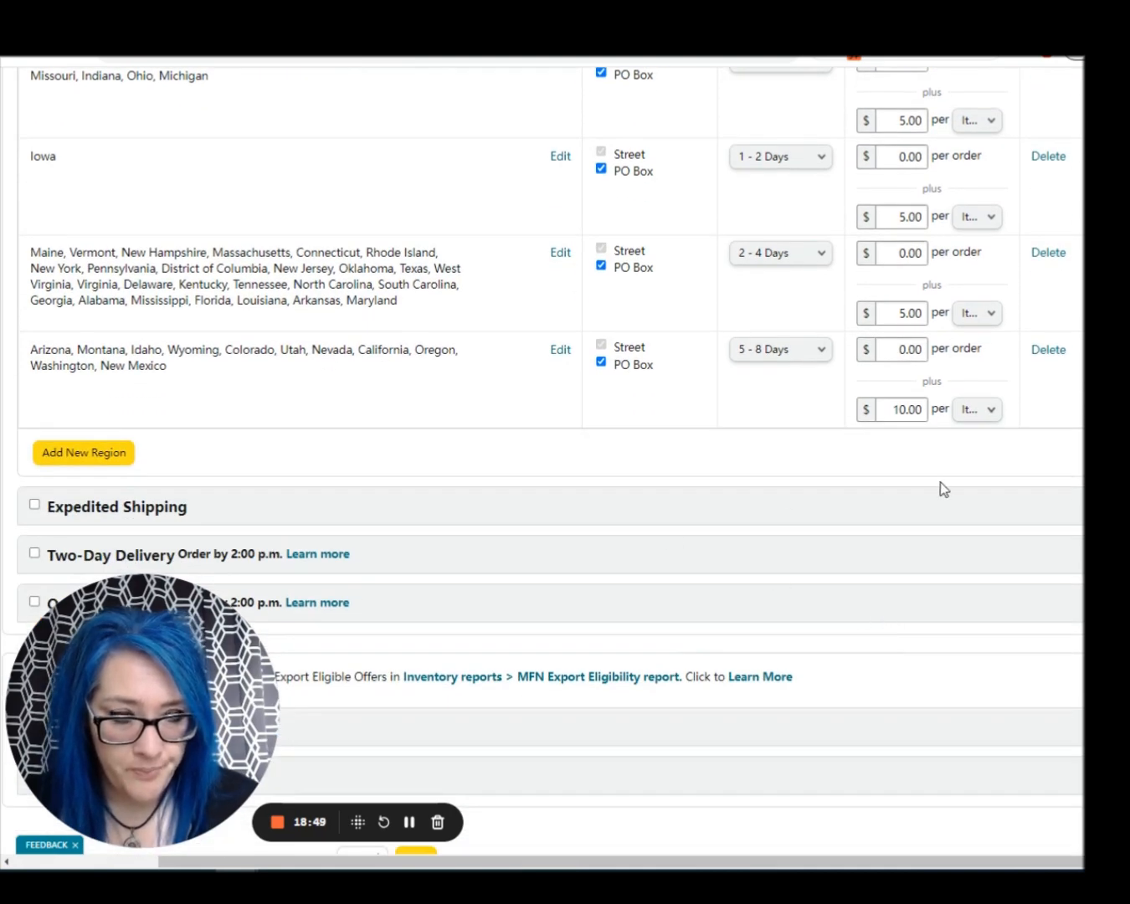
scroll(928, 494, "down", 2)
left_click(421, 758)
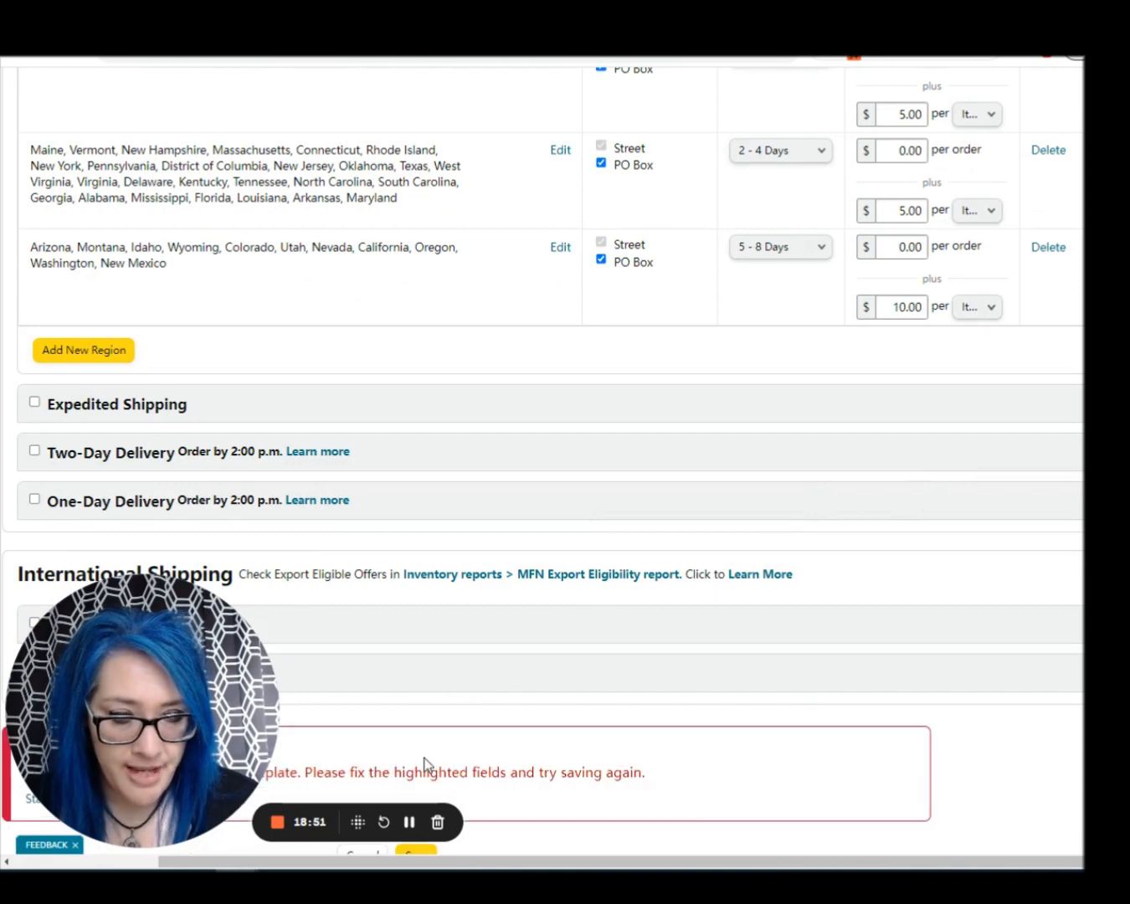
scroll(660, 689, "down", 2)
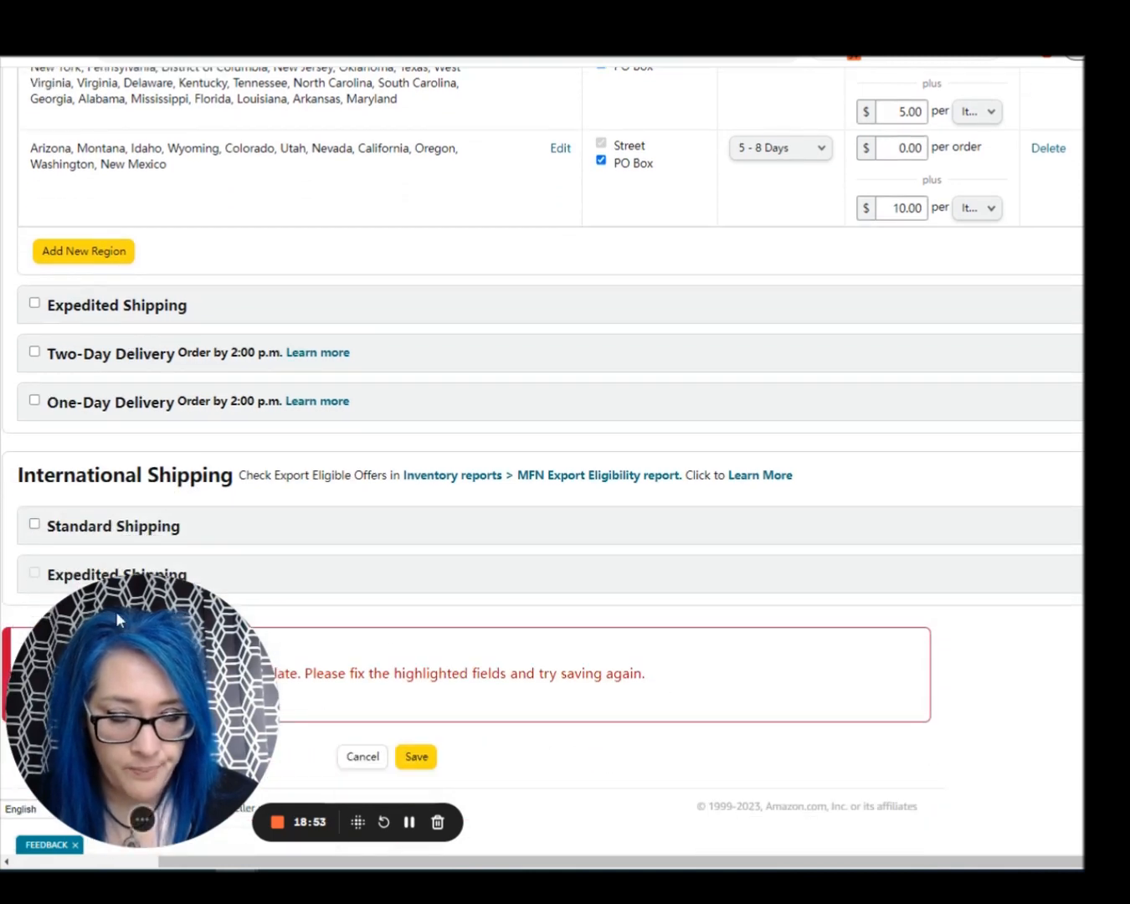
left_click_drag(118, 620, 1009, 645)
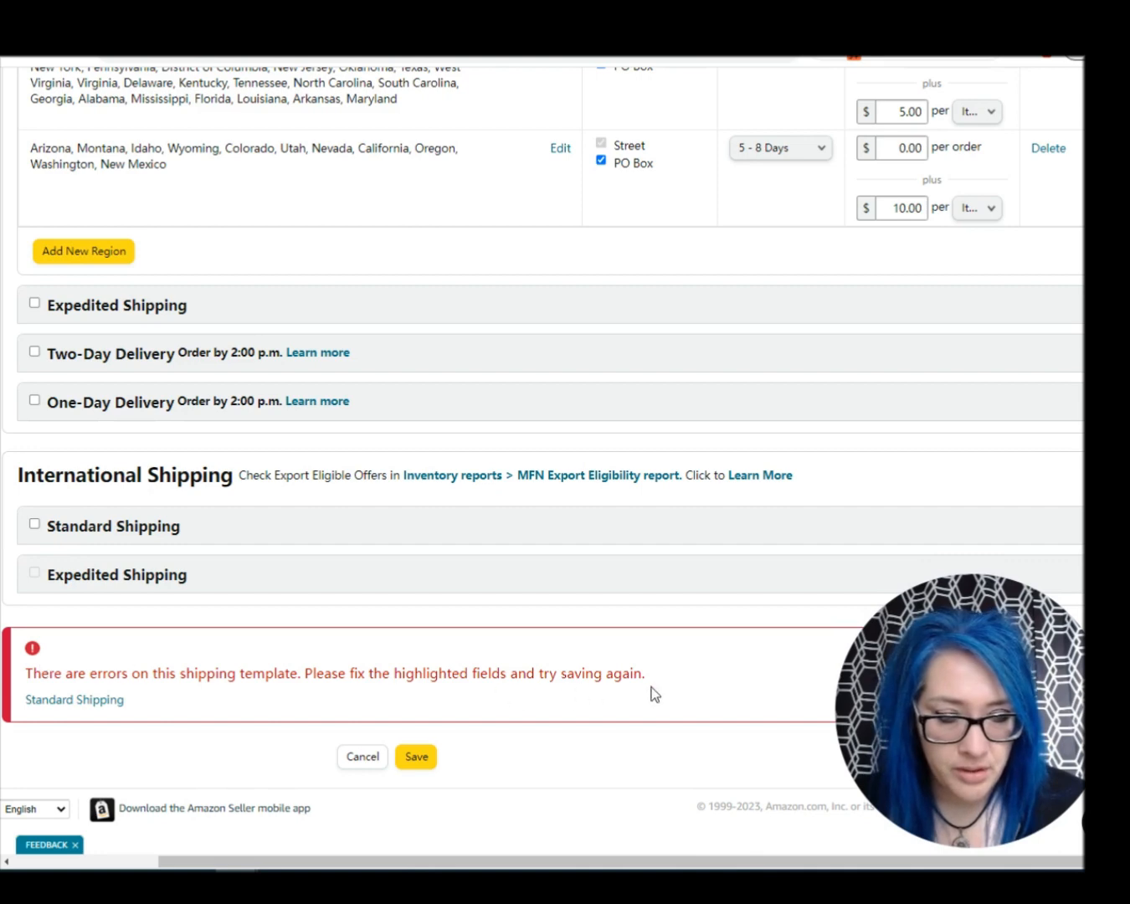
scroll(453, 669, "up", 5)
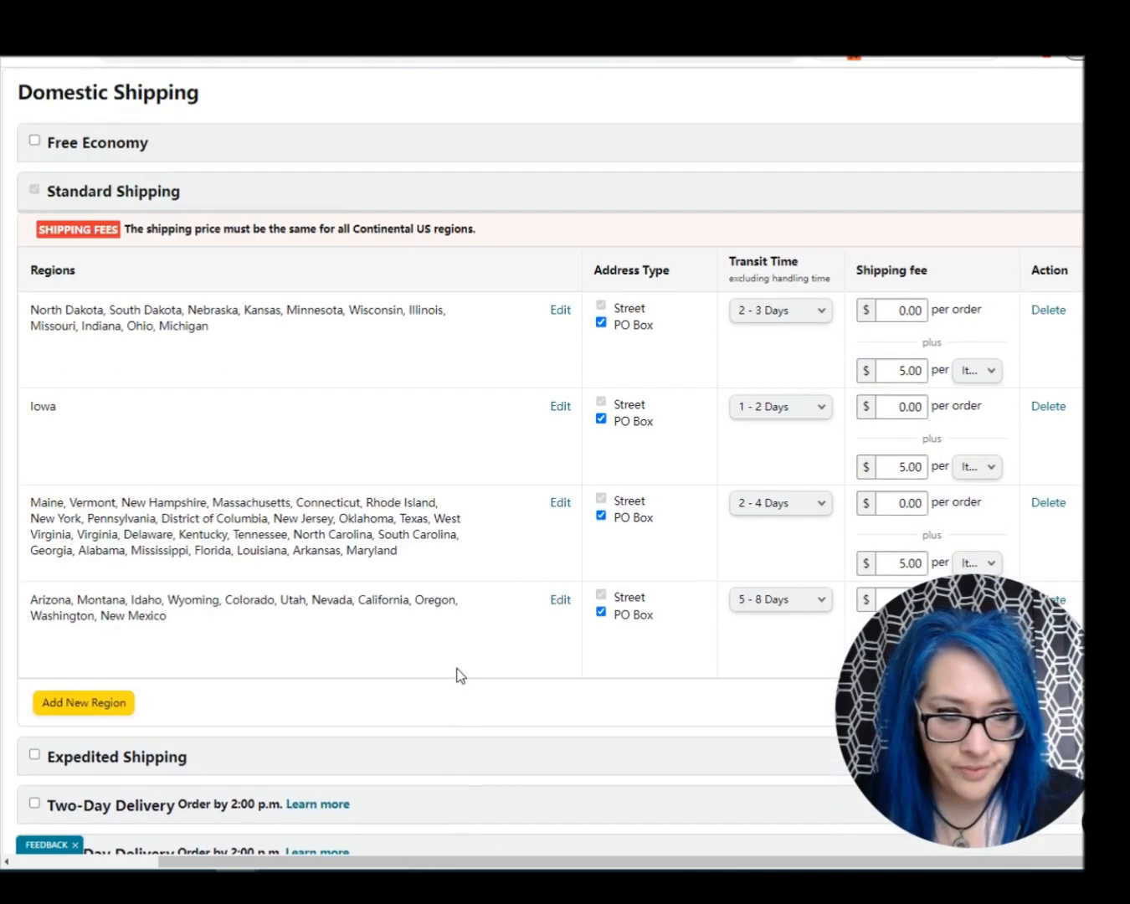
scroll(395, 561, "down", 1)
scroll(586, 447, "up", 1)
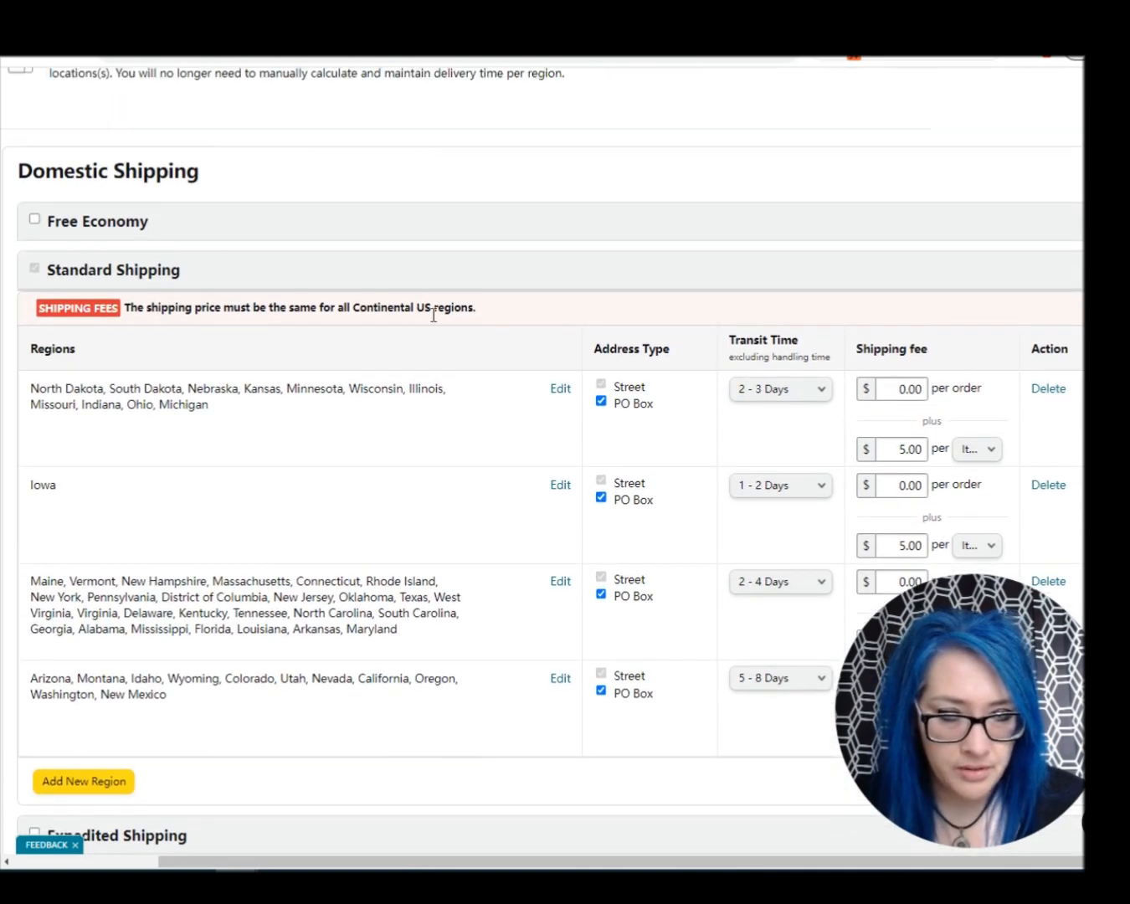
Set the West region's additional Standard Shipping fee to $5.00 per Item
left_click_drag(490, 314, 25, 305)
left_click_drag(950, 613, 93, 623)
scroll(995, 637, "down", 3)
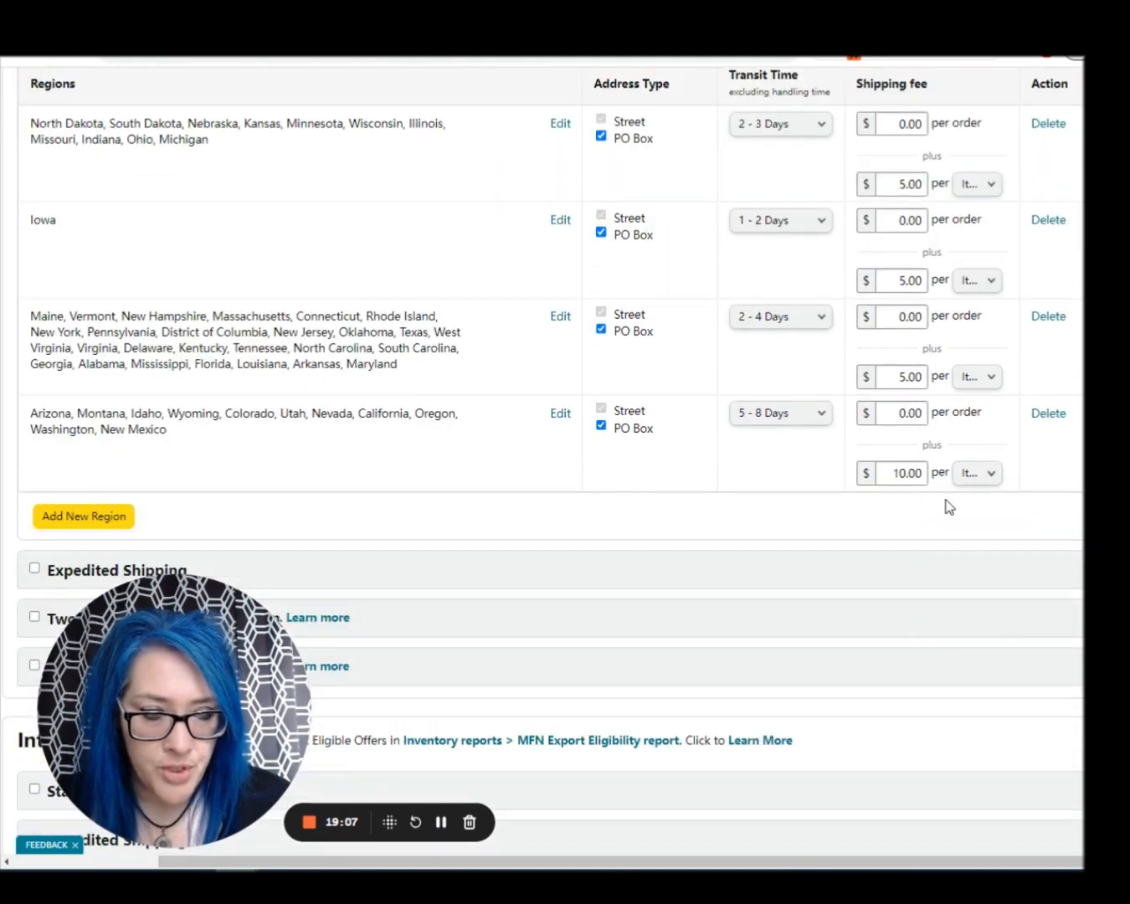
double_click(901, 473)
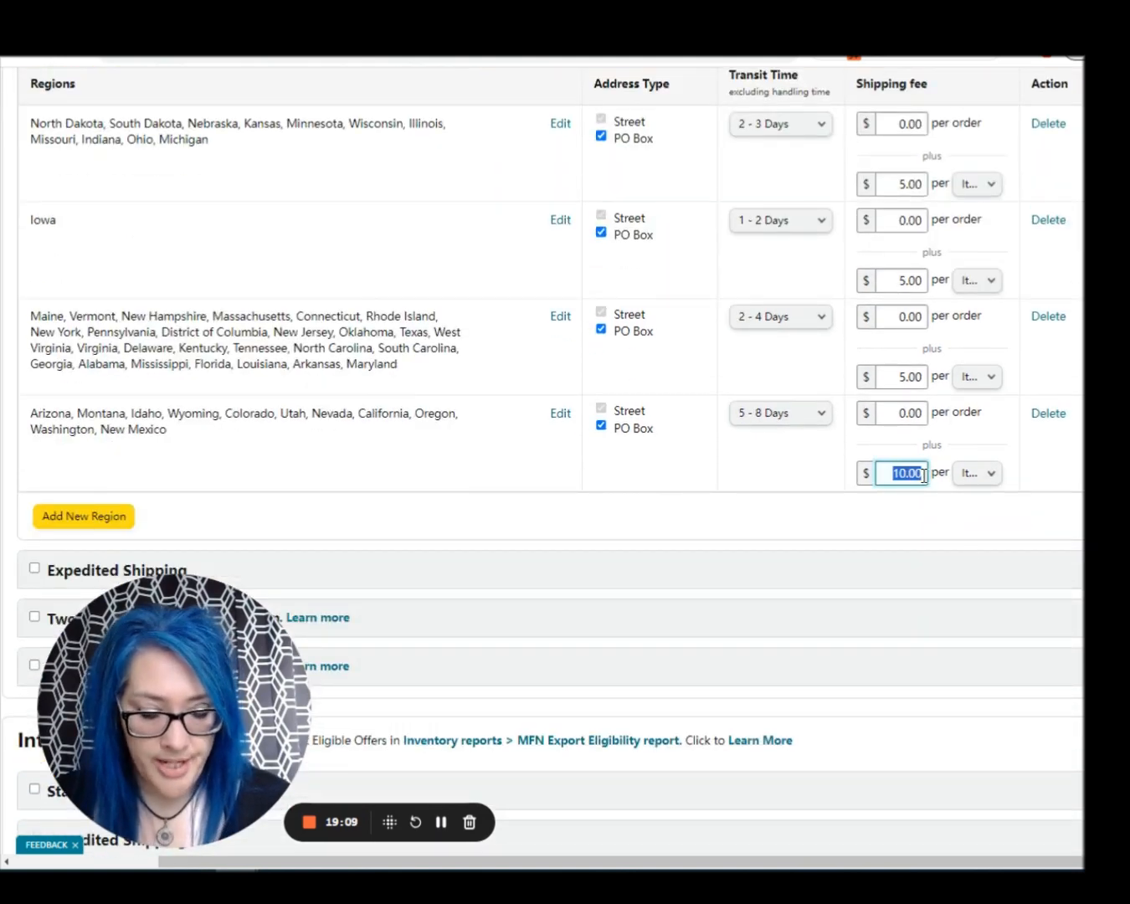
type("5.00")
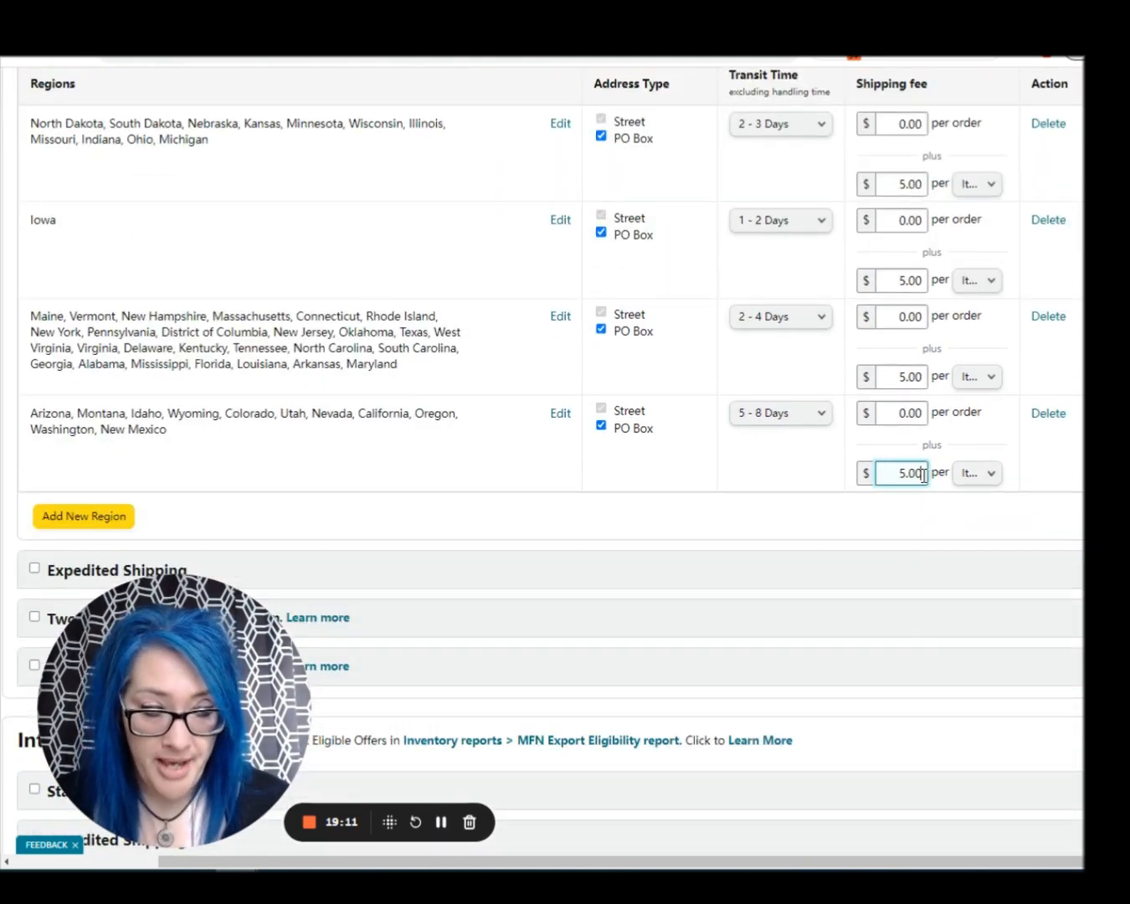
left_click(888, 541)
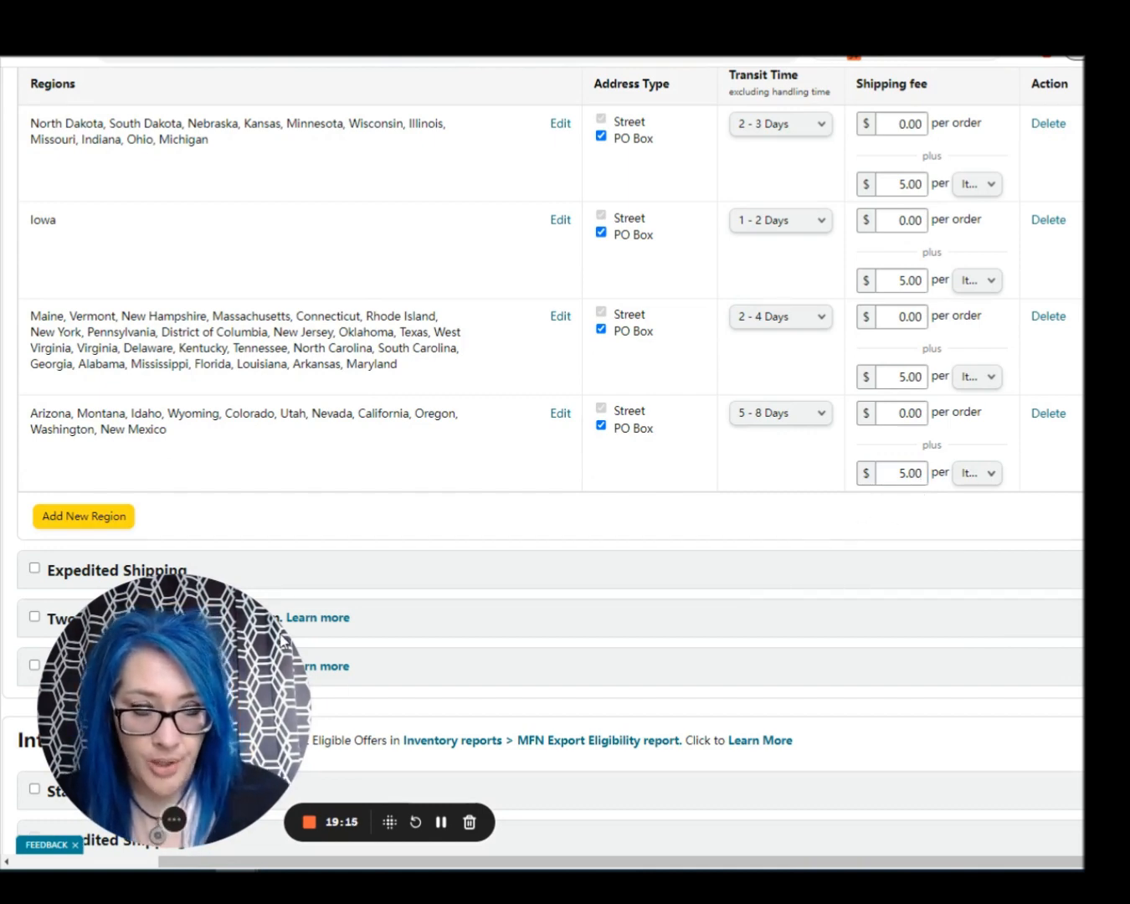
Rename the copied shipping template as "$5 added Main Shipping Template"
scroll(925, 493, "up", 2)
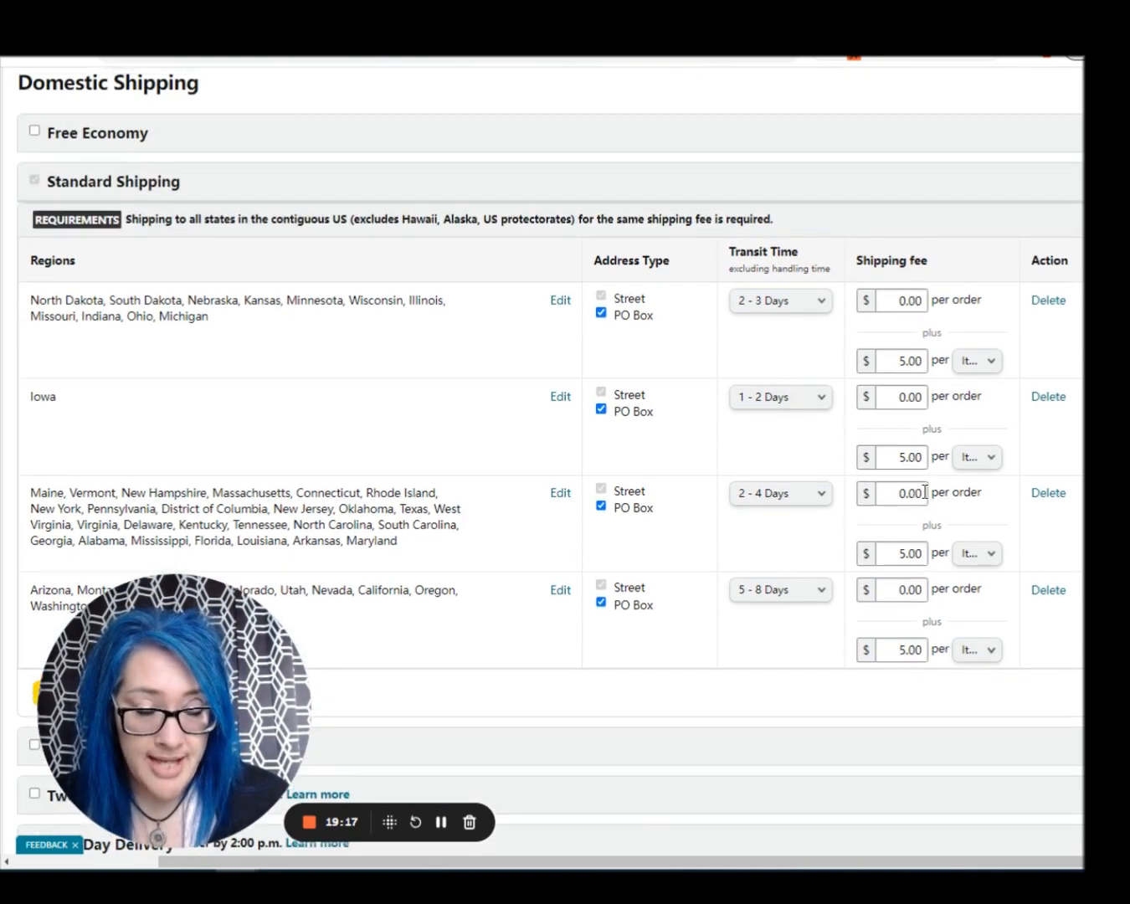
scroll(925, 493, "down", 3)
scroll(282, 409, "up", 4)
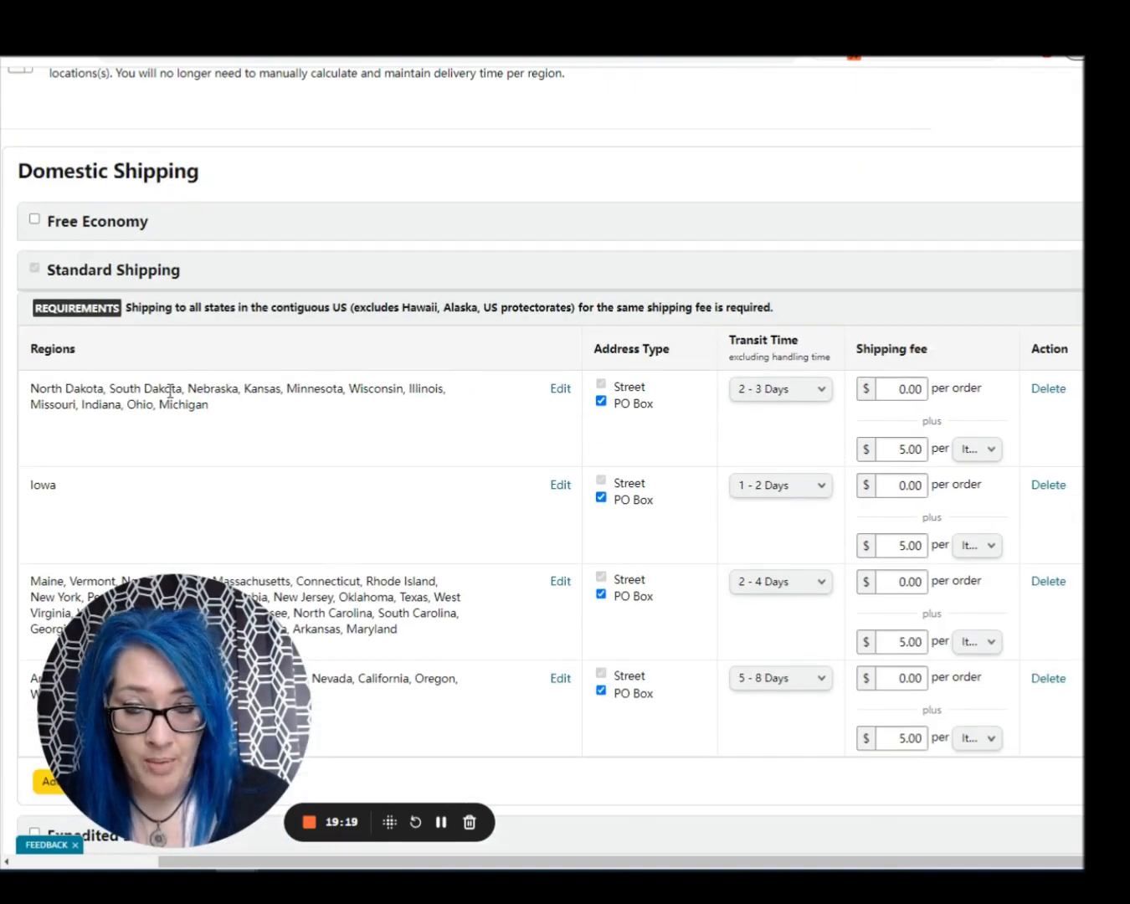
scroll(169, 390, "up", 5)
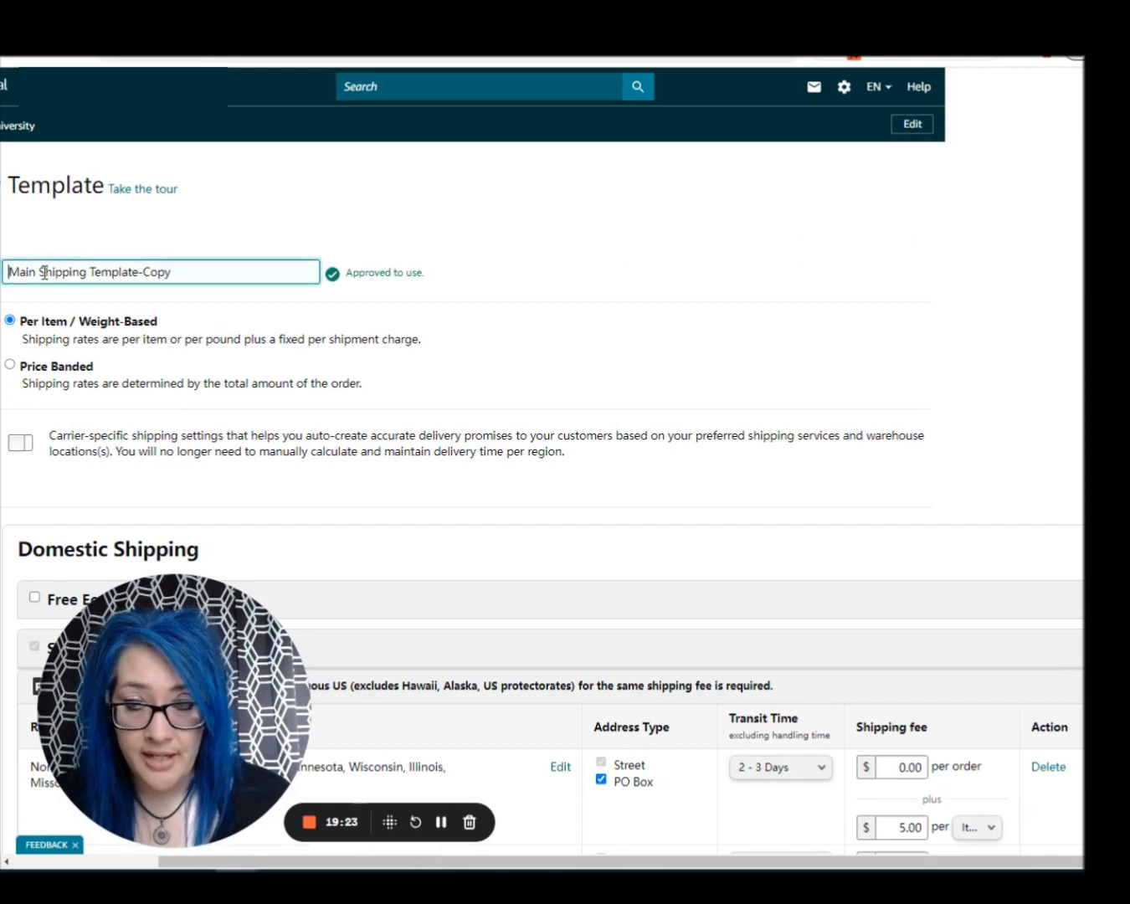
left_click(9, 272)
type("$")
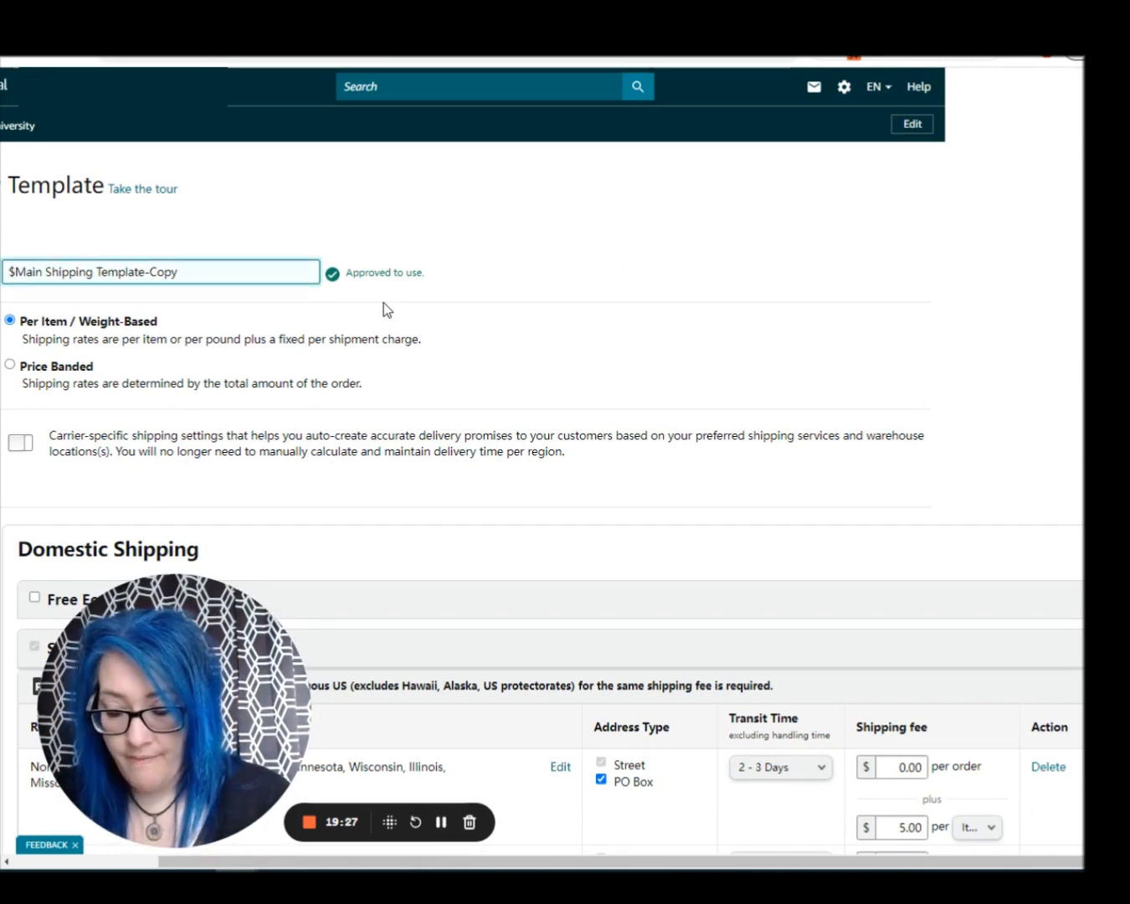
type("5 add")
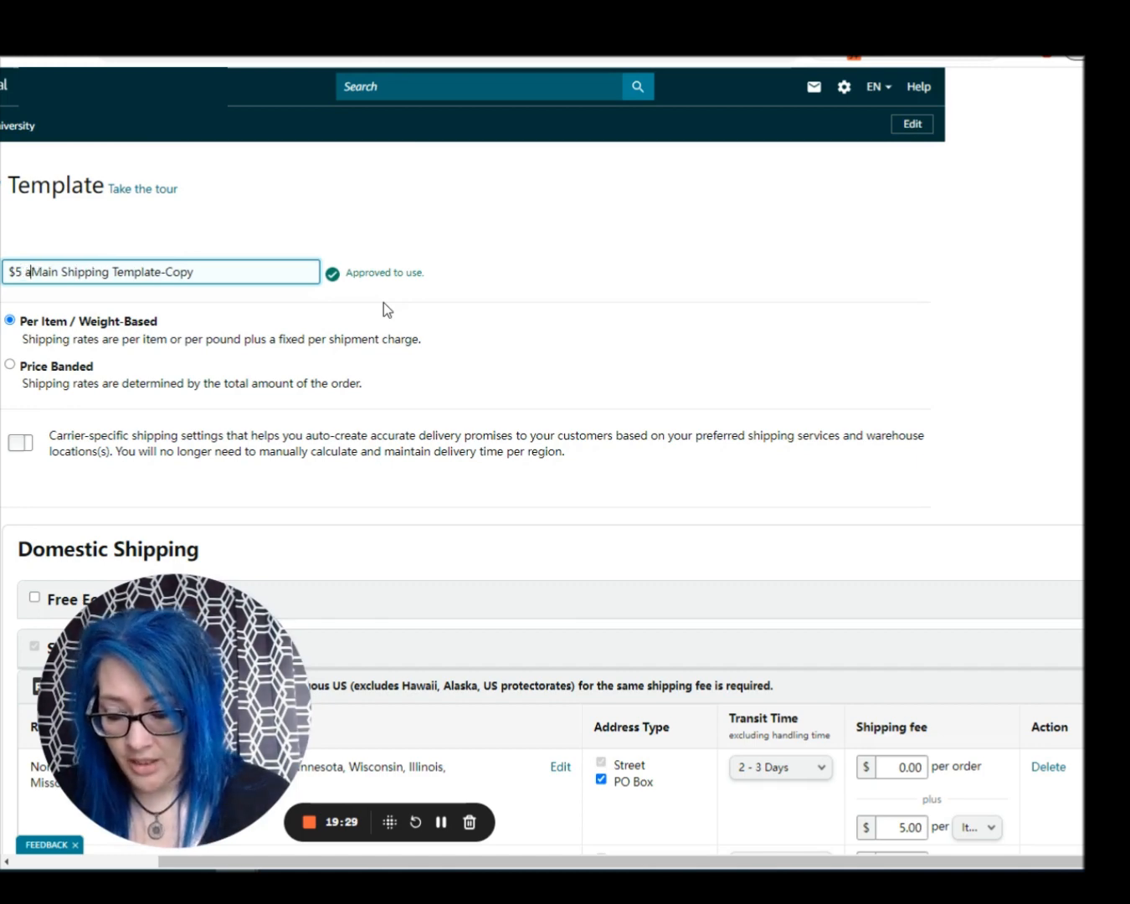
type("ed")
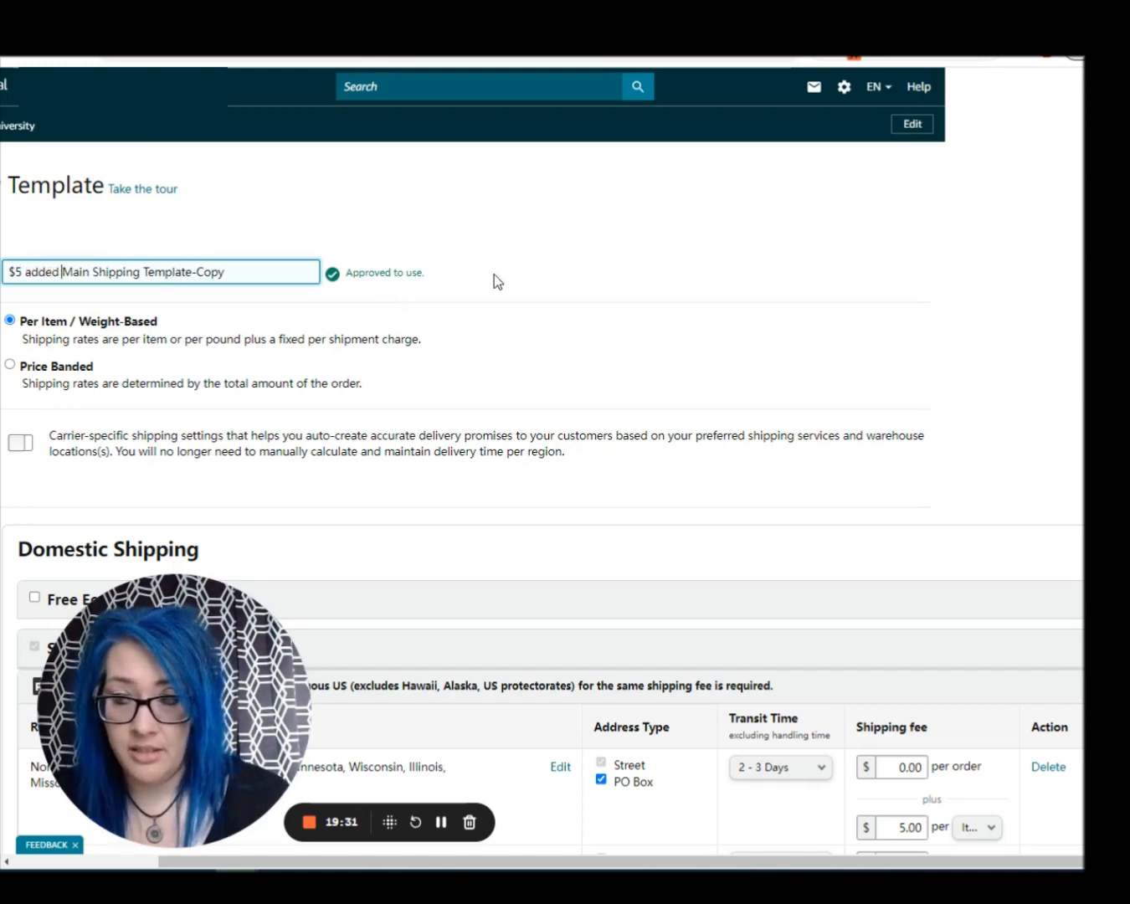
left_click_drag(198, 271, 285, 276)
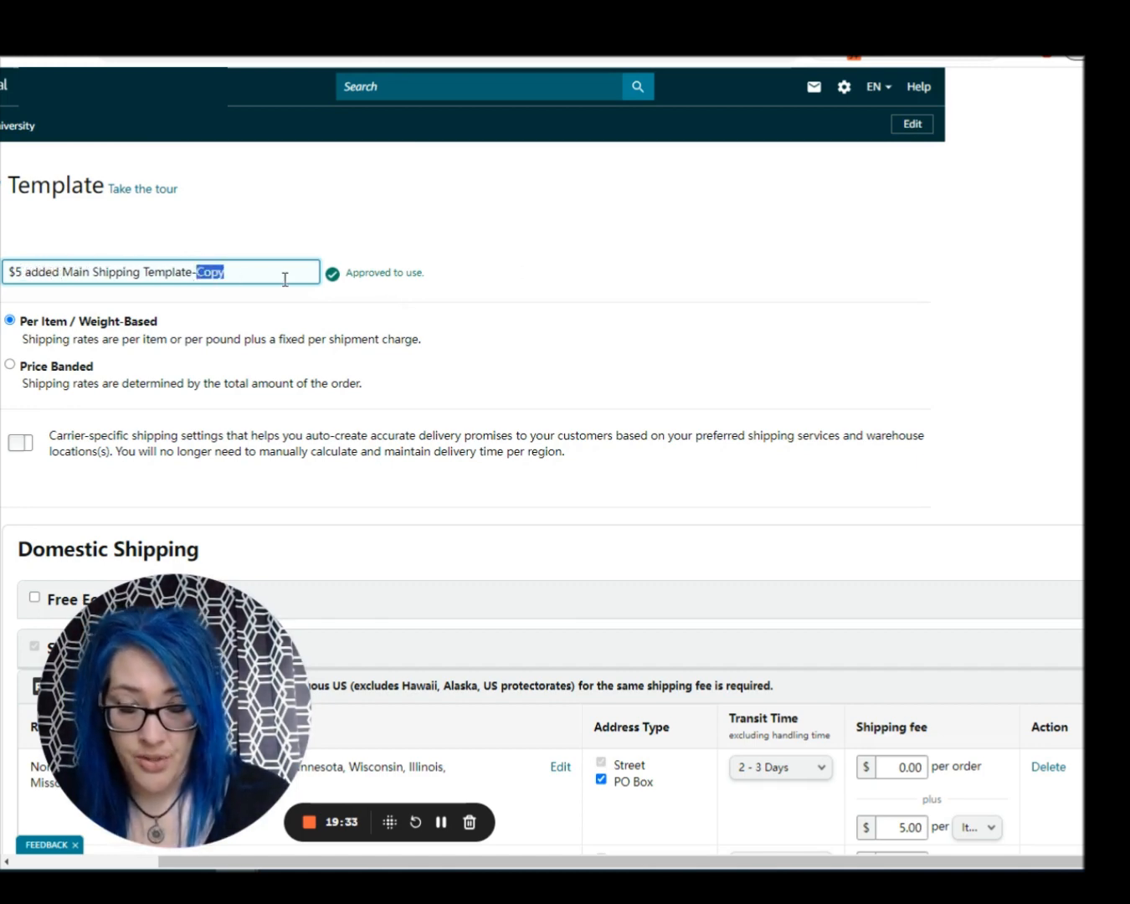
key("BackSpace")
key("BackSpace")
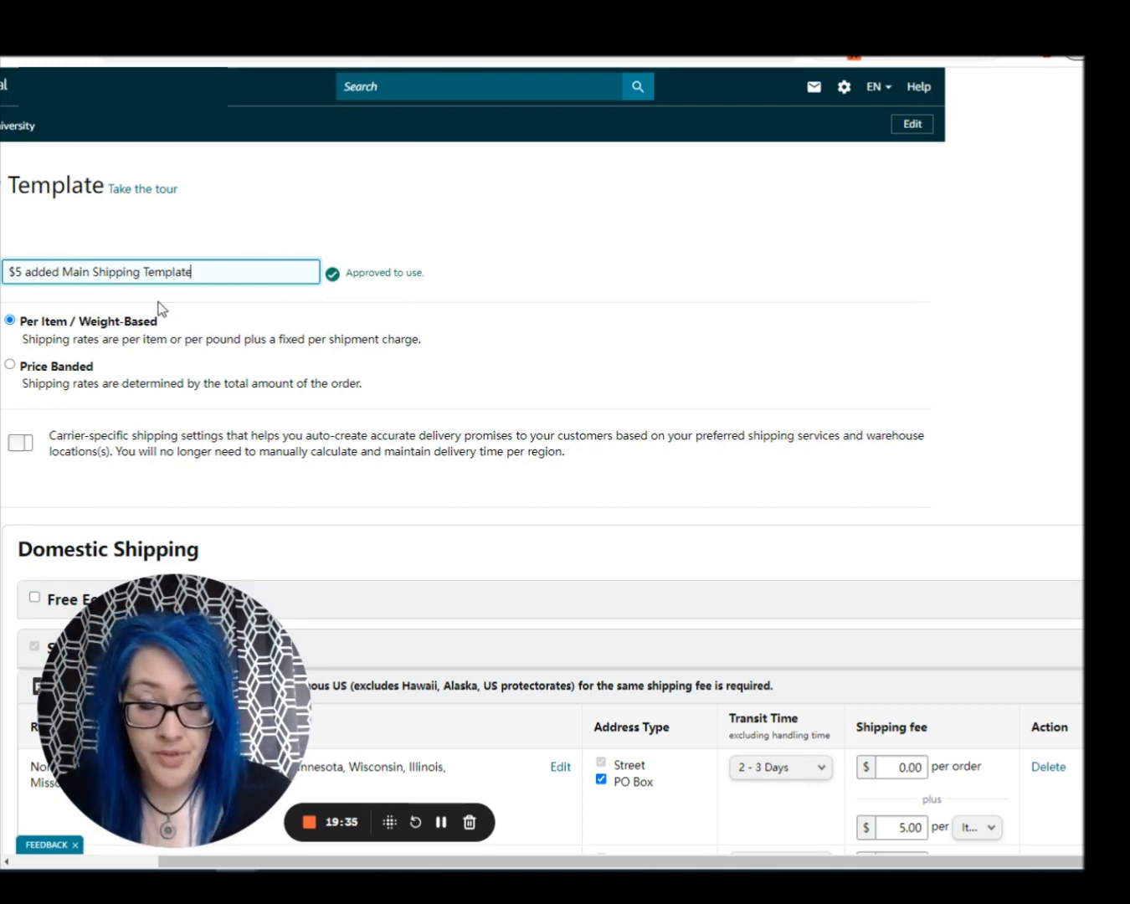
scroll(337, 361, "down", 5)
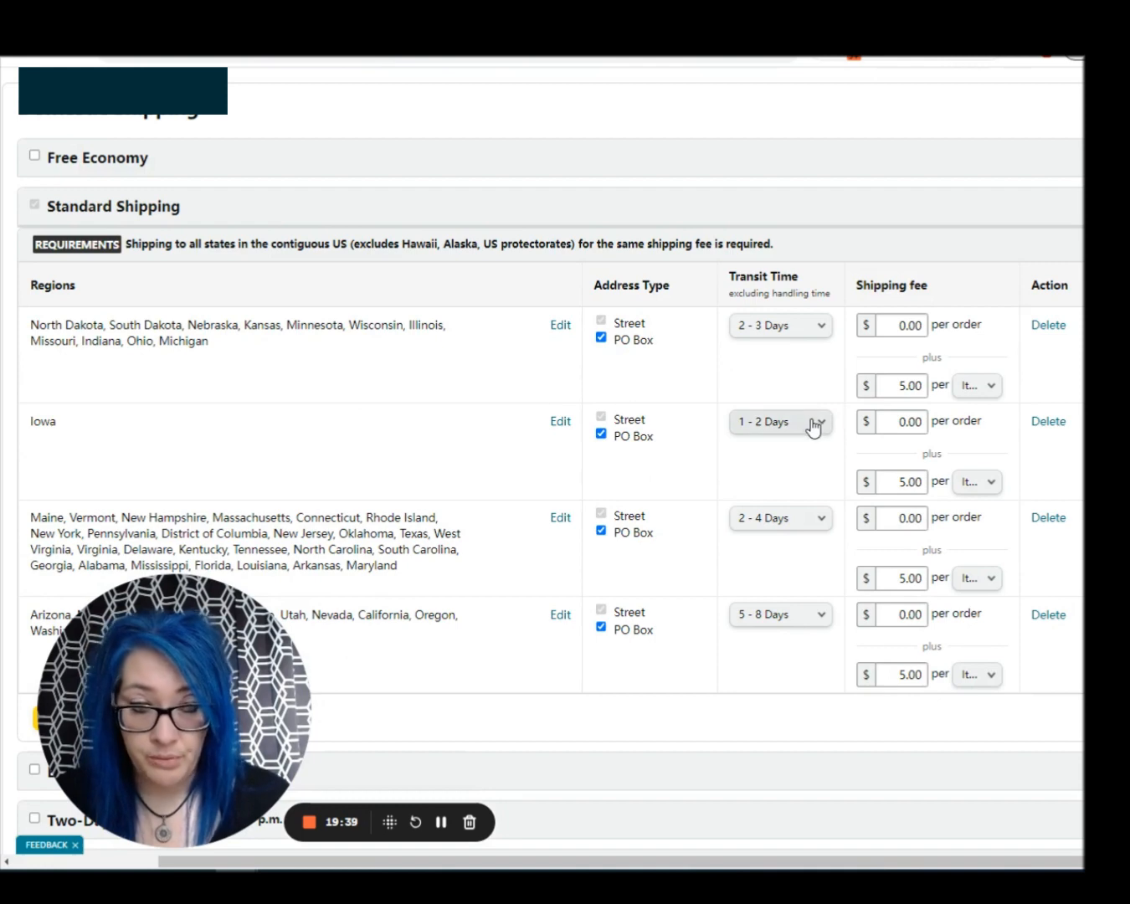
scroll(676, 517, "down", 5)
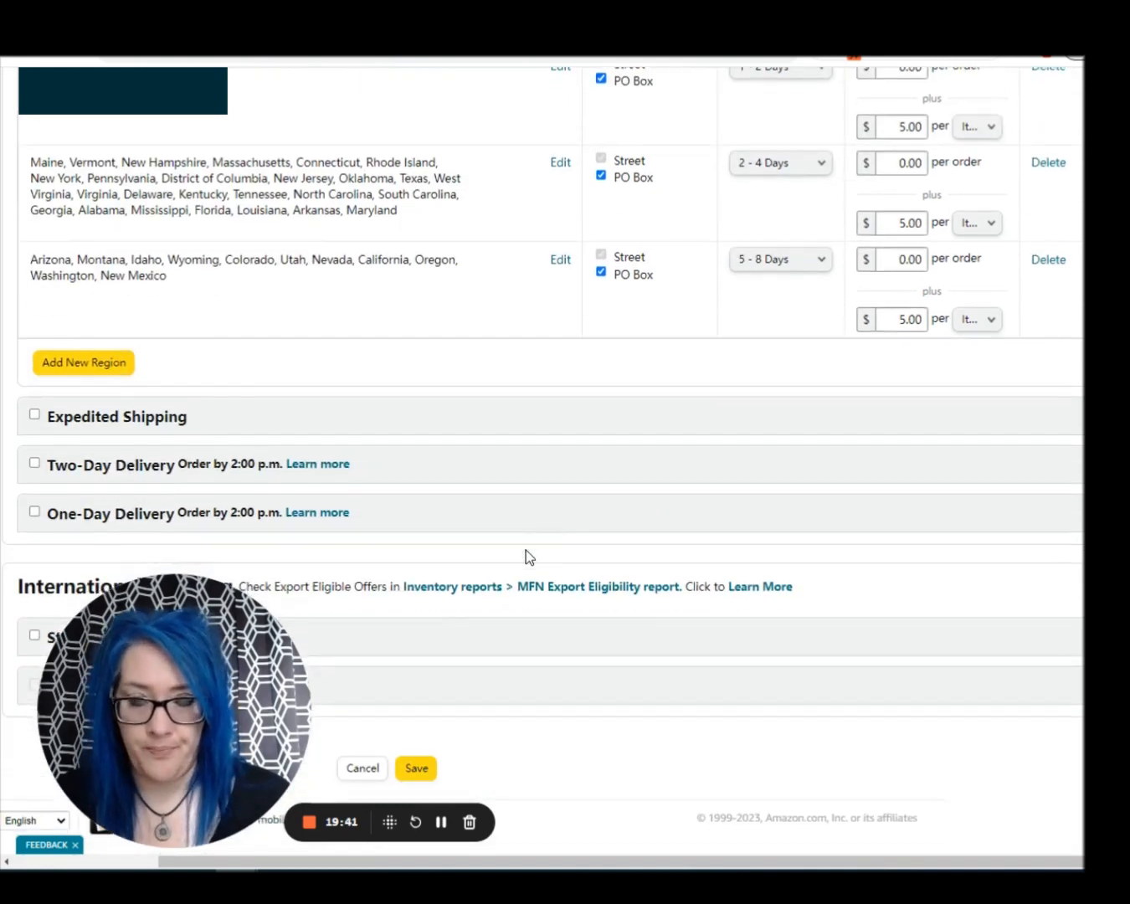
left_click_drag(234, 620, 904, 641)
scroll(655, 474, "up", 3)
scroll(654, 473, "down", 3)
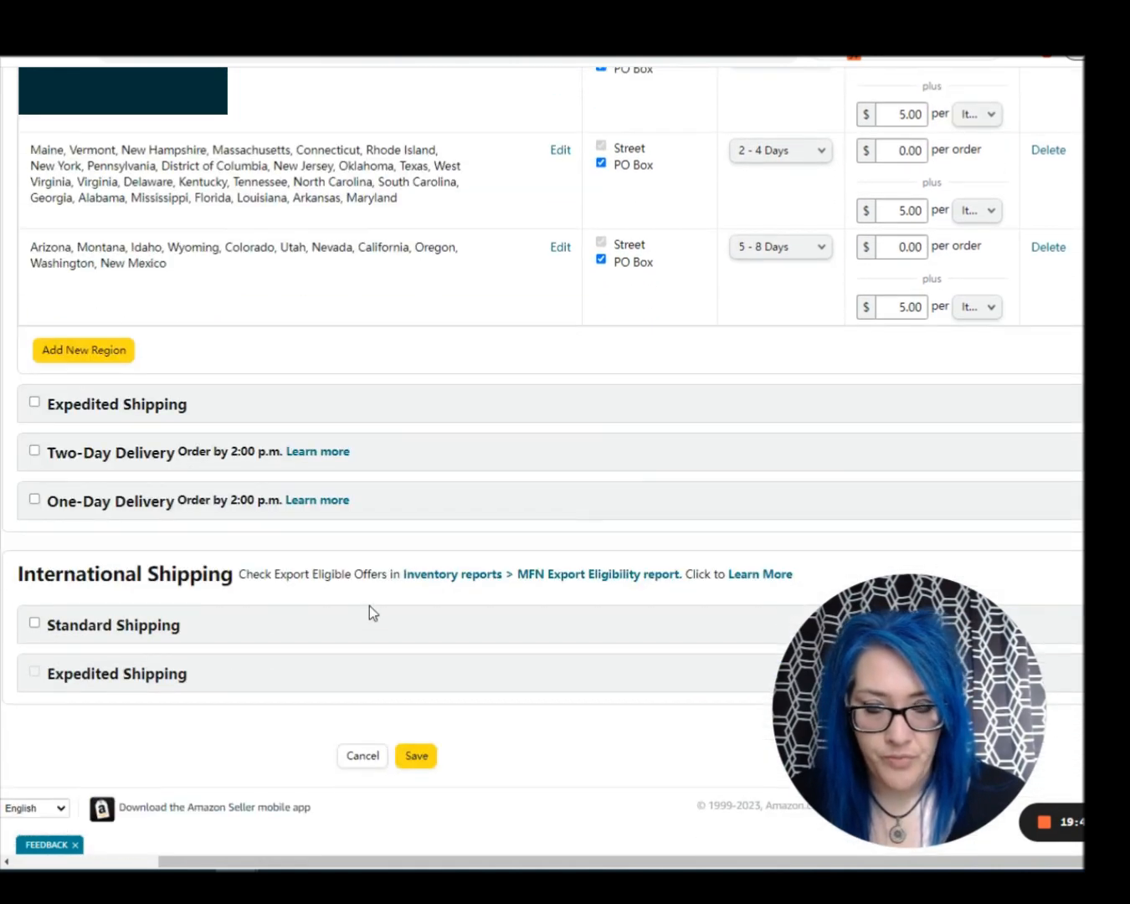
left_click_drag(816, 686, 719, 706)
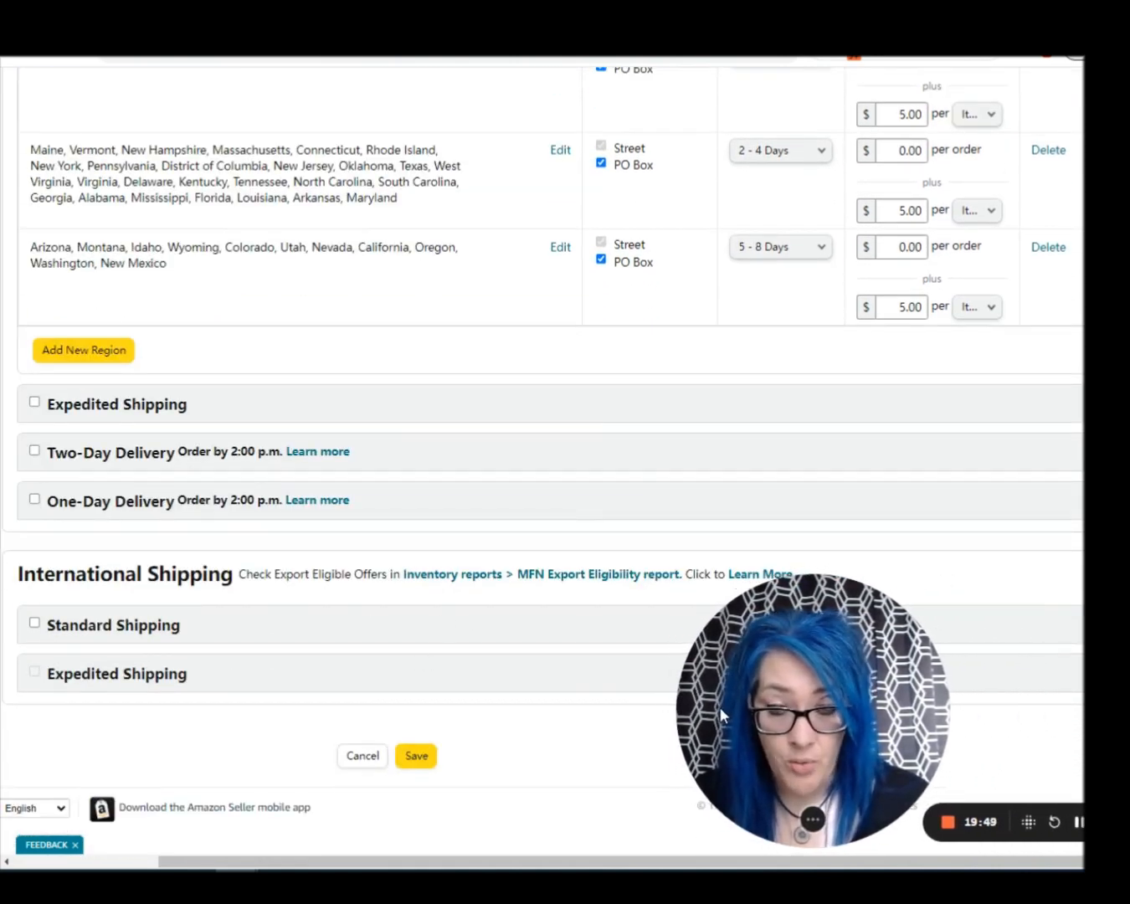